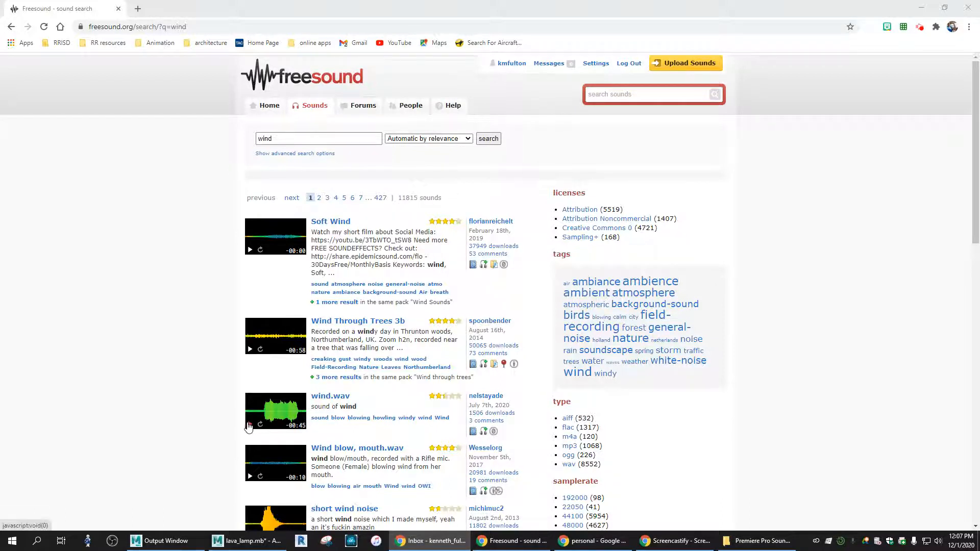
Preview the wind search results, open the Soft Wind sound and download its MP3 file.
left_click(249, 350)
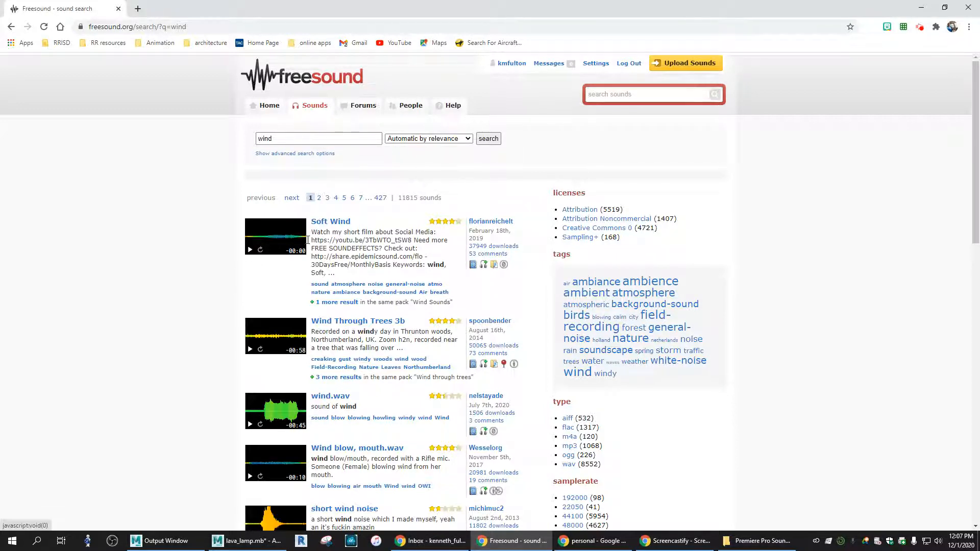
left_click(285, 237)
left_click(330, 222)
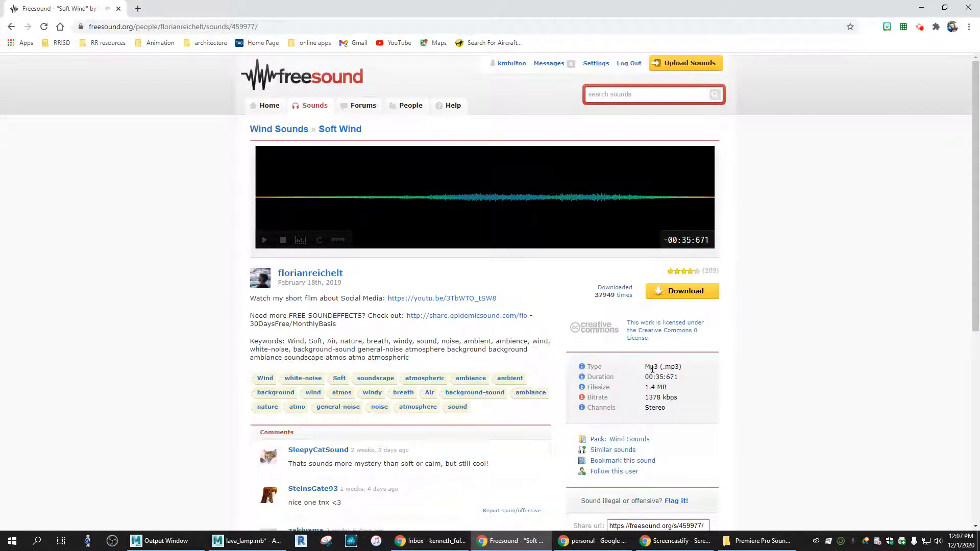
left_click(689, 295)
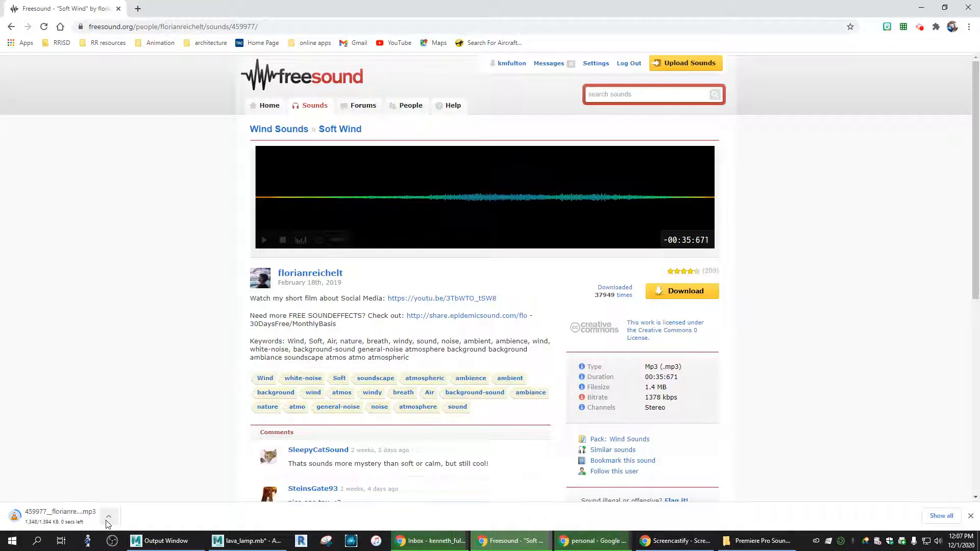
Move the downloaded soft-wind MP3 from the Downloads folder into the Premiere Pro Sound Editing folder.
left_click(108, 522)
left_click(141, 482)
right_click(532, 258)
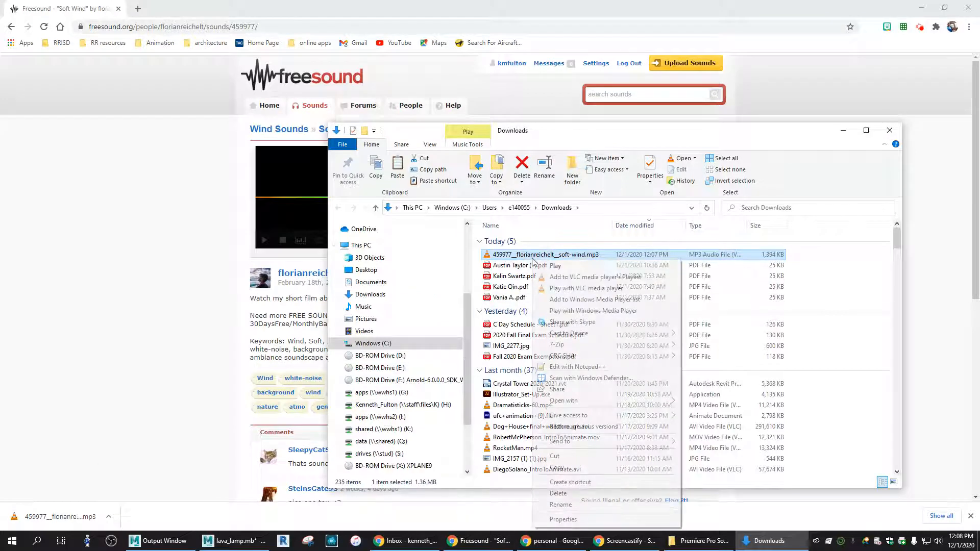
left_click(569, 458)
left_click(843, 133)
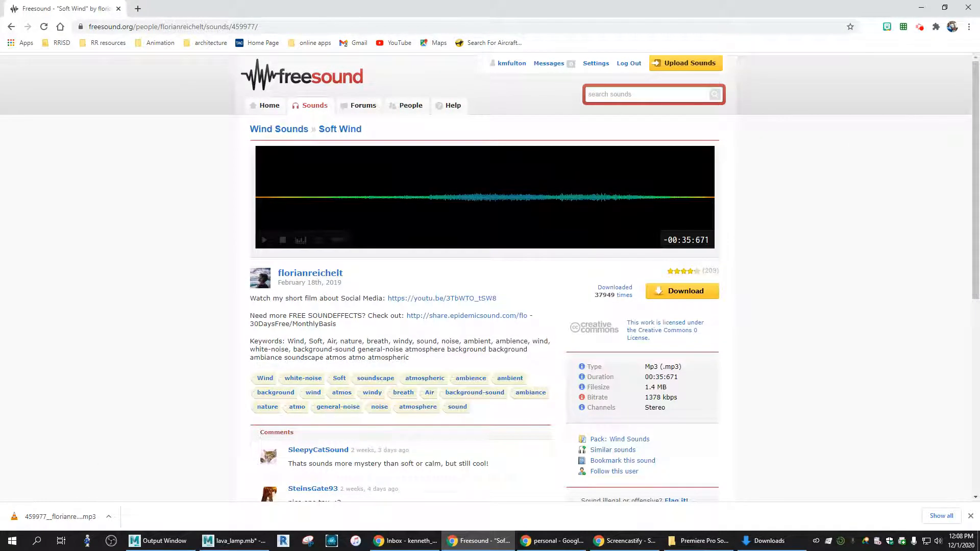
left_click(700, 540)
right_click(755, 152)
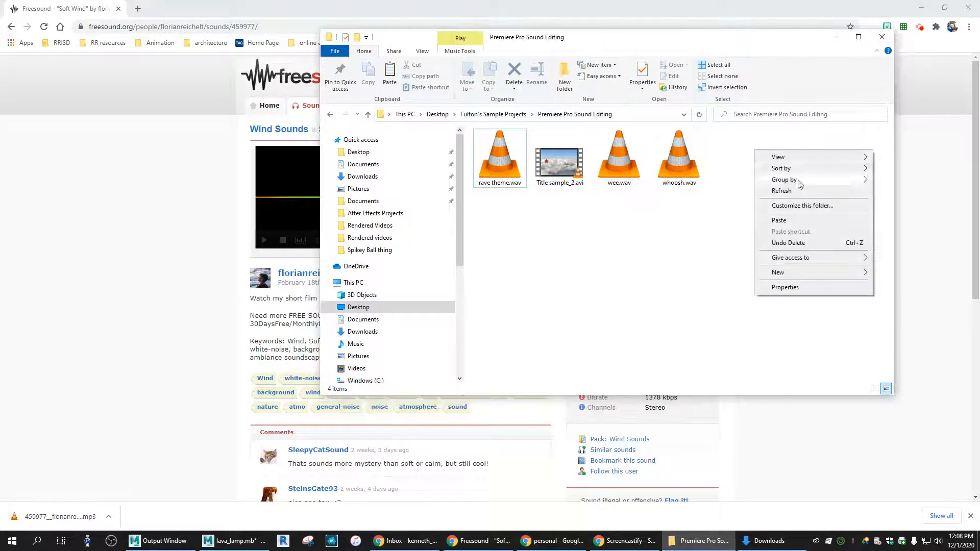
left_click(781, 221)
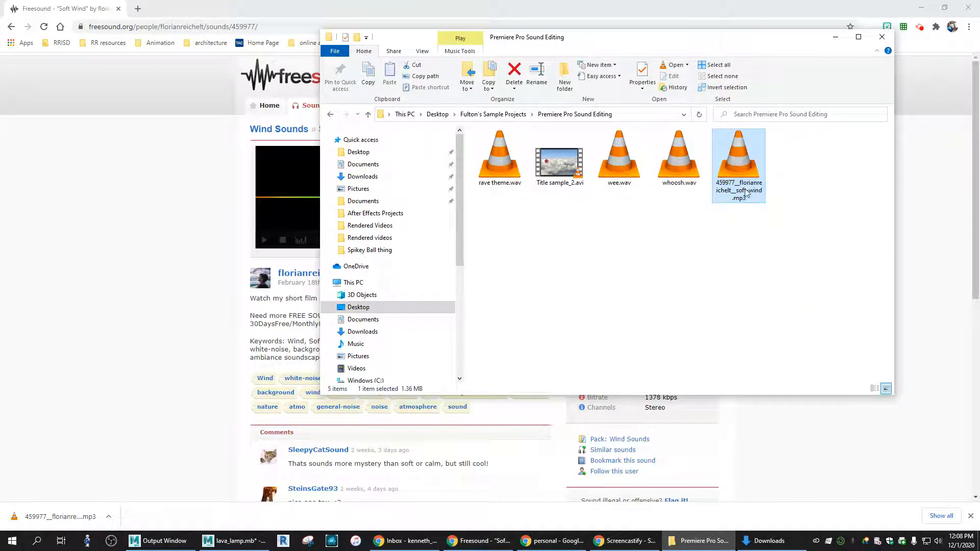
Rename the moved soft-wind MP3 file as softwind.mp3.
right_click(741, 191)
key("Escape")
type("soft")
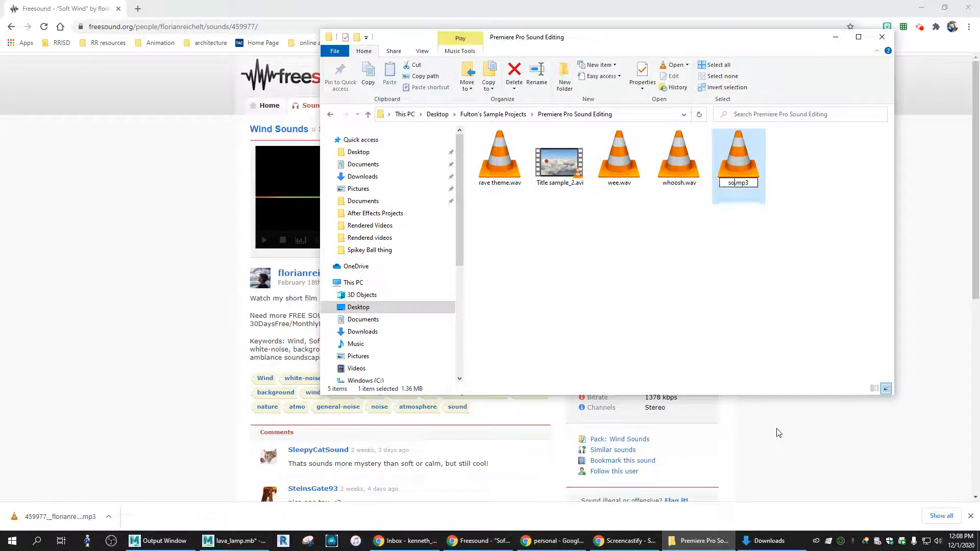
type("wind")
left_click(759, 285)
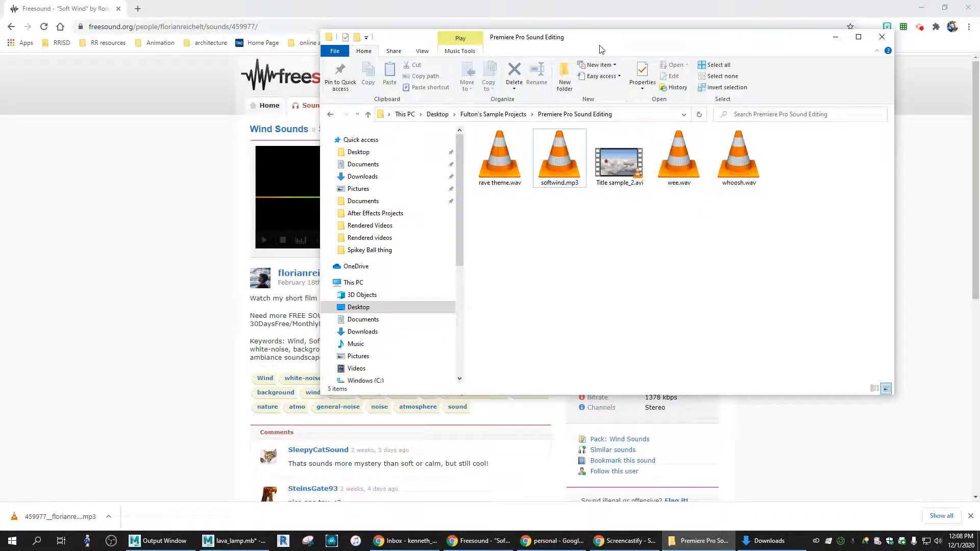
Minimize the open folder and browser windows and launch Adobe Premiere Pro from the desktop.
left_click(836, 37)
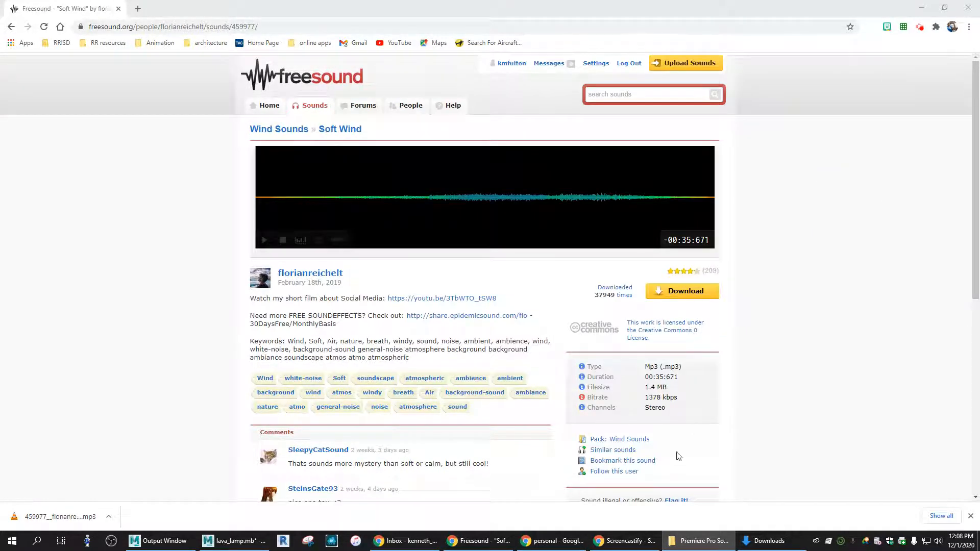
left_click(922, 8)
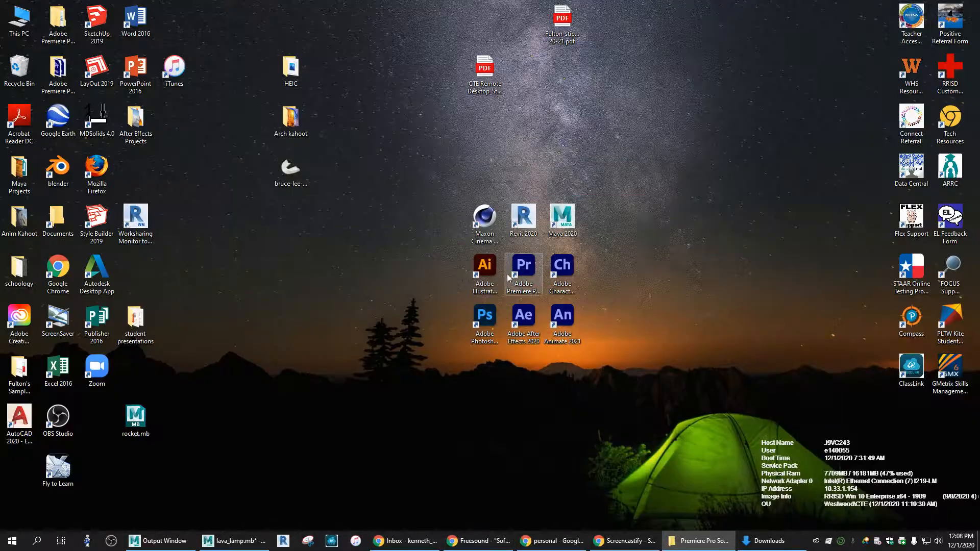
double_click(522, 265)
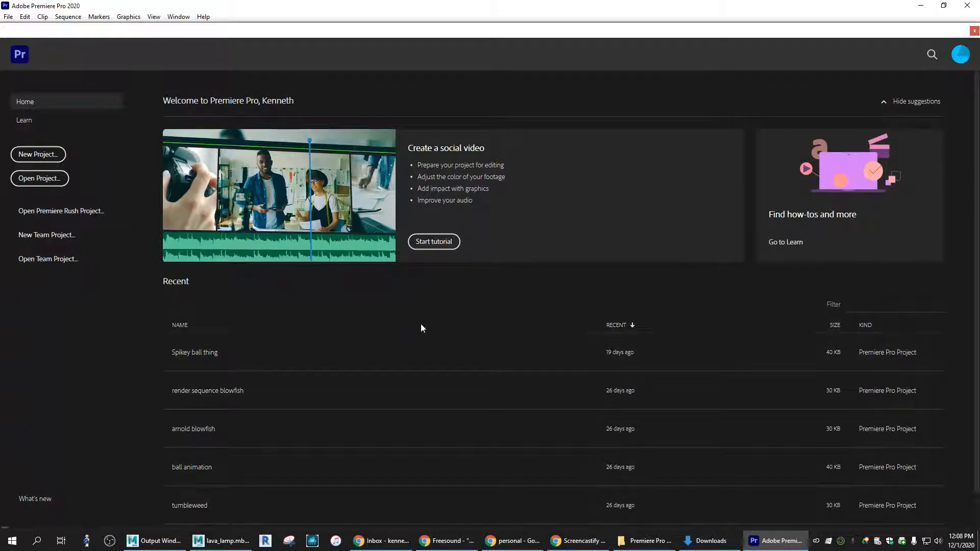
Create a new project named with the author's surname plus "_Sample", stored in the desktop sample projects' Premiere Pro Sound Editing folder.
left_click(31, 156)
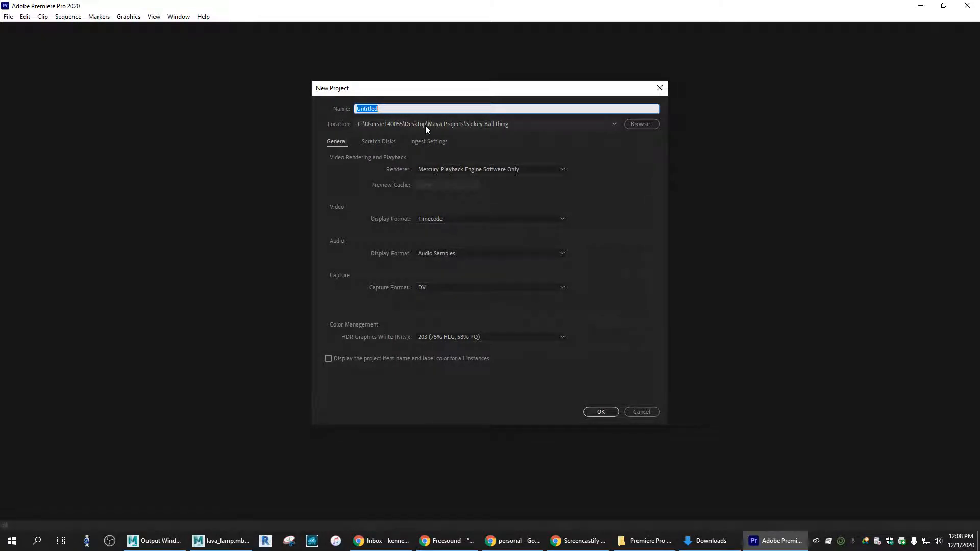
type("Fulton_Sampl")
left_click(651, 124)
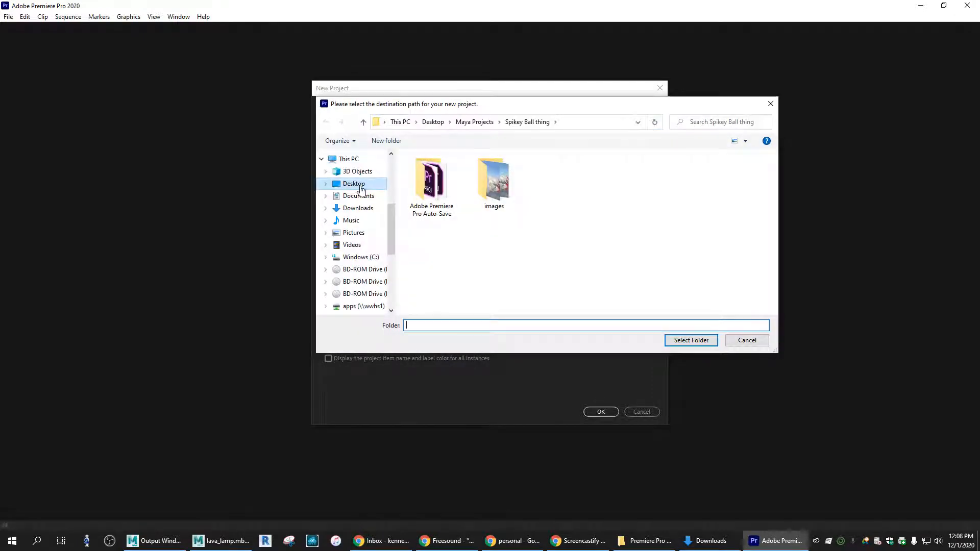
left_click(358, 185)
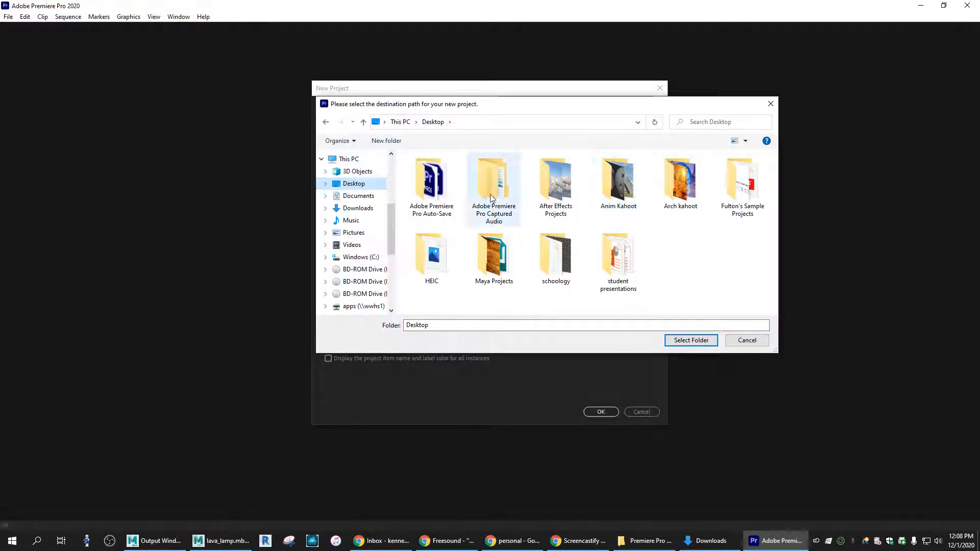
double_click(742, 183)
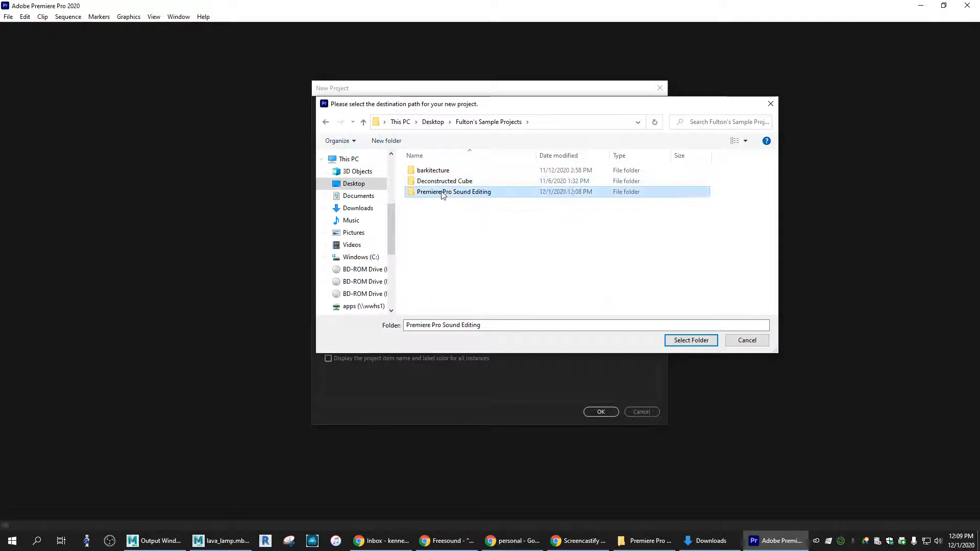
double_click(445, 192)
left_click(692, 341)
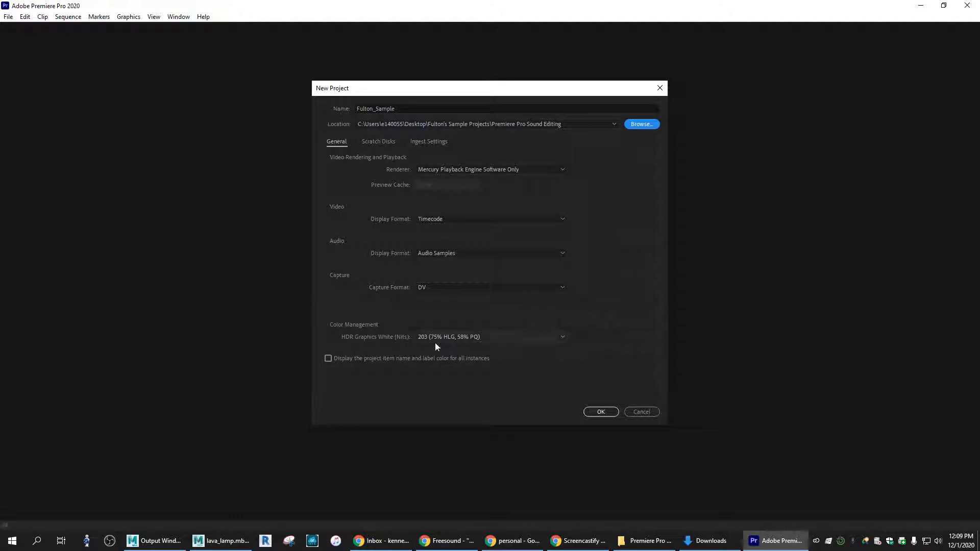
left_click(597, 412)
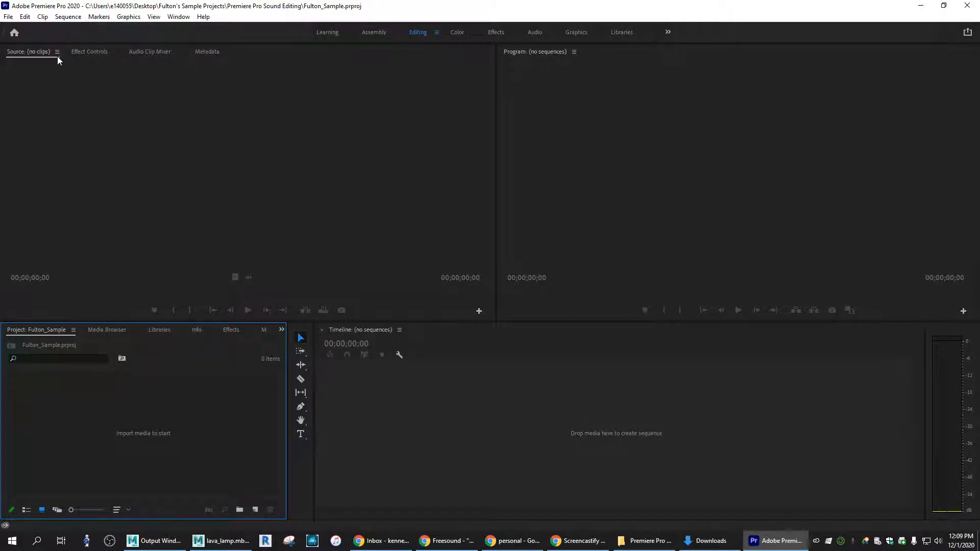
Import Title sample_2.avi into the project and create a timeline sequence from it.
left_click(8, 17)
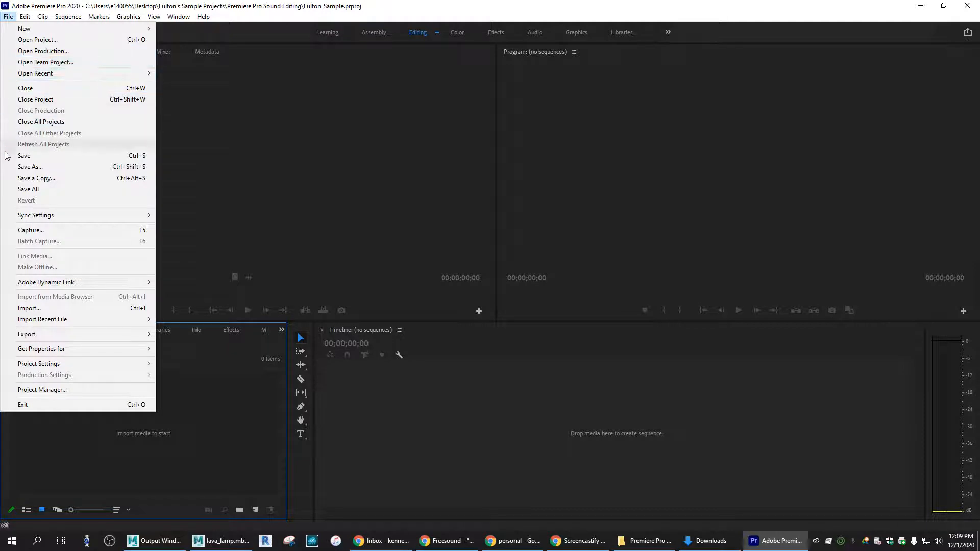
left_click(29, 309)
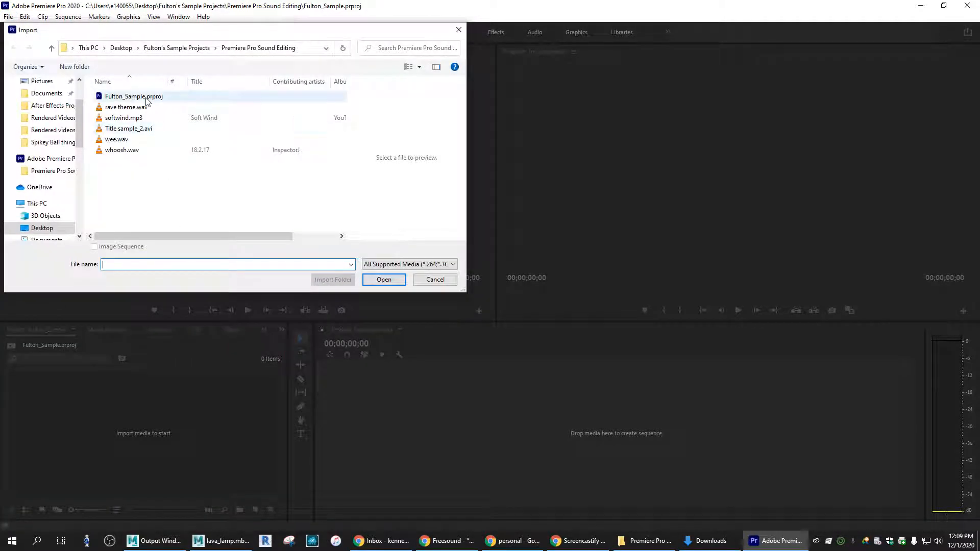
left_click(120, 128)
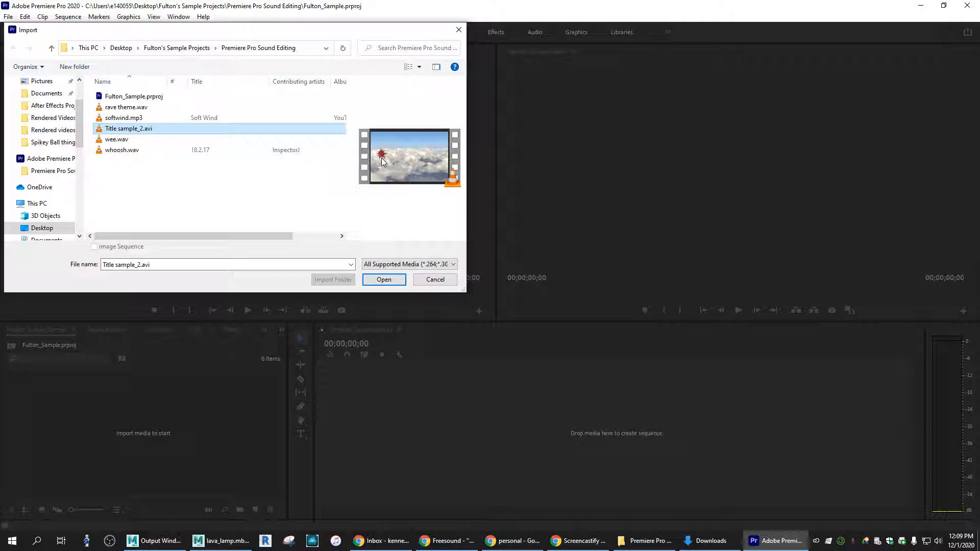
left_click(384, 279)
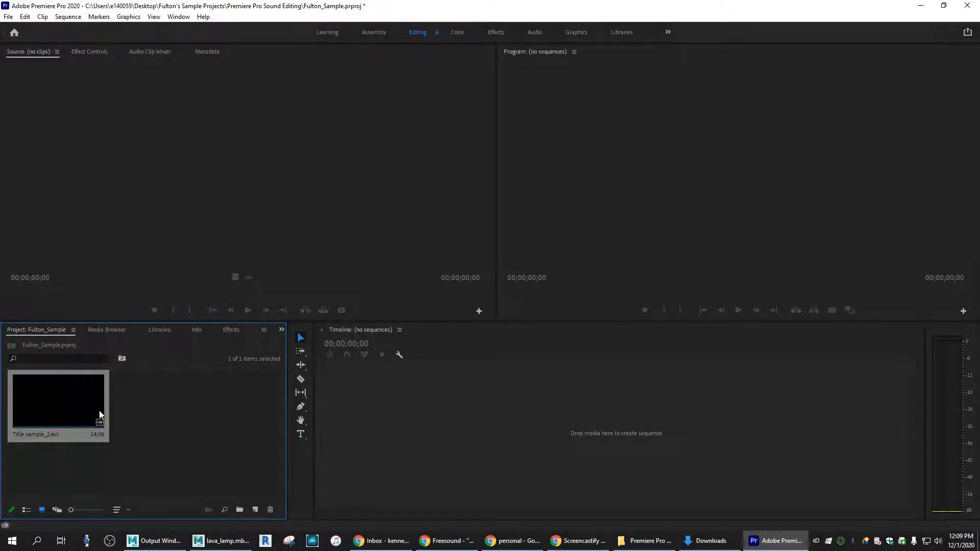
left_click_drag(50, 415, 554, 457)
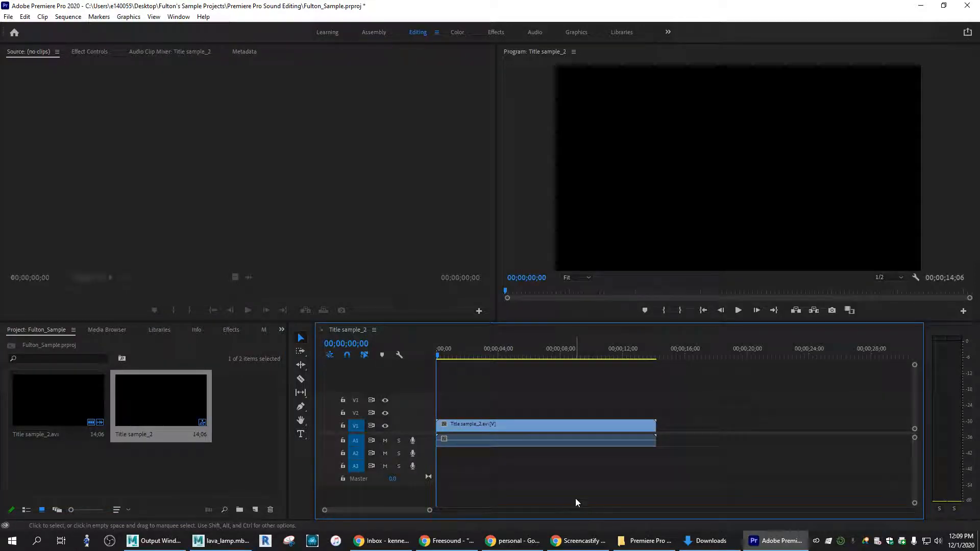
Delete the title clip's audio while video track V1 is locked, and turn off targeting for audio tracks A2 and A3.
left_click(510, 422)
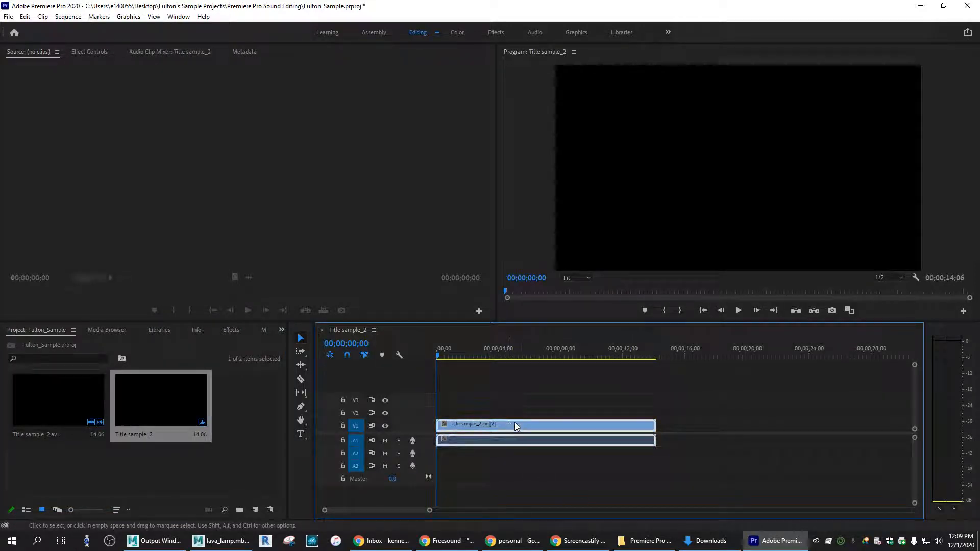
left_click(343, 426)
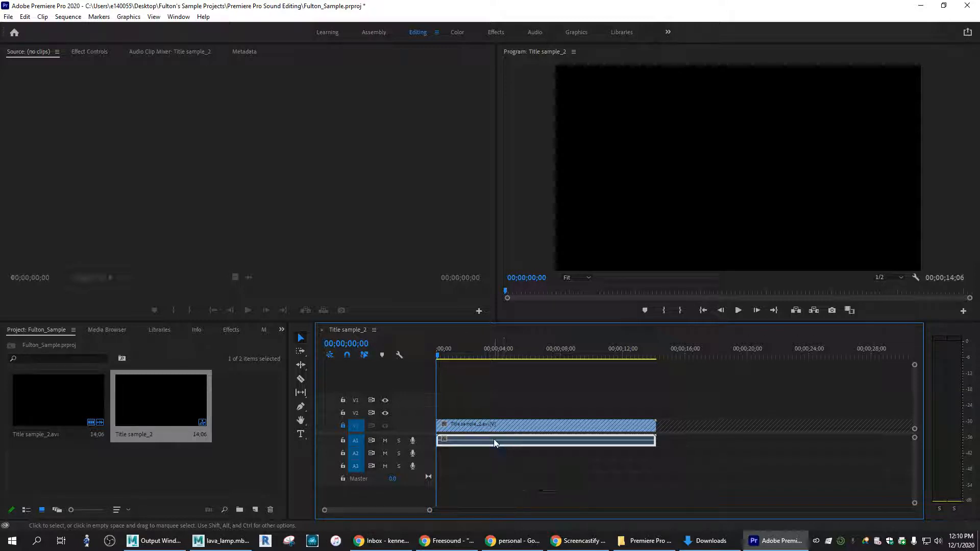
key("Delete")
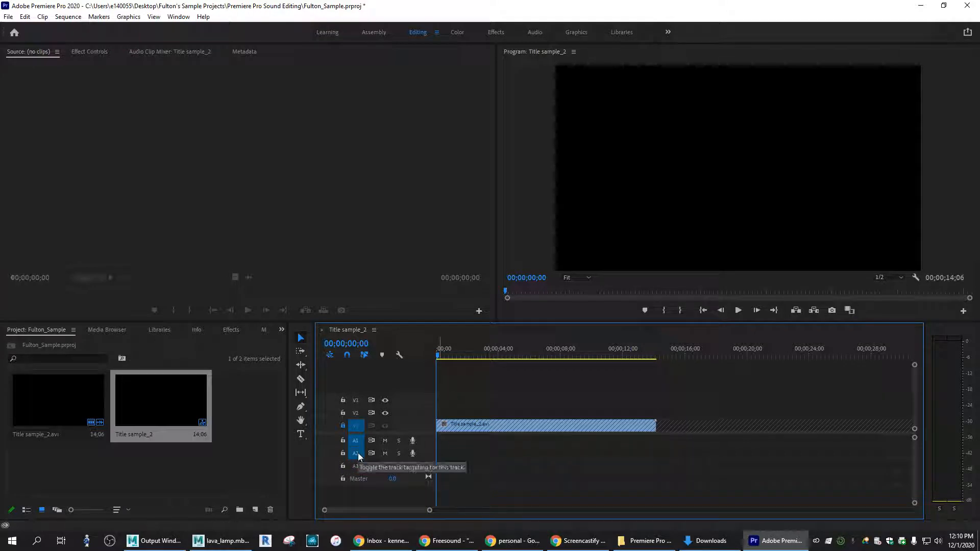
left_click(356, 454)
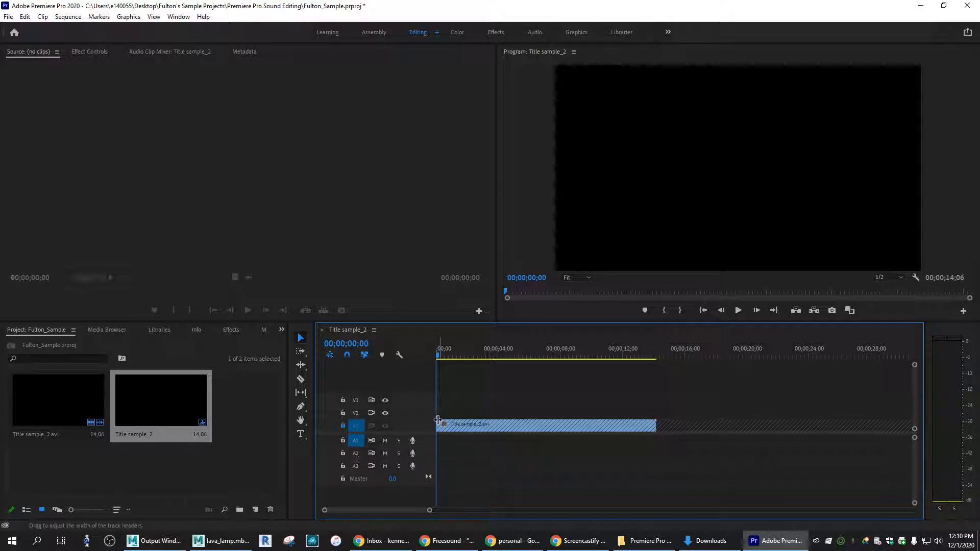
Play the title sequence to review its animation and return the playhead to the start.
key("space")
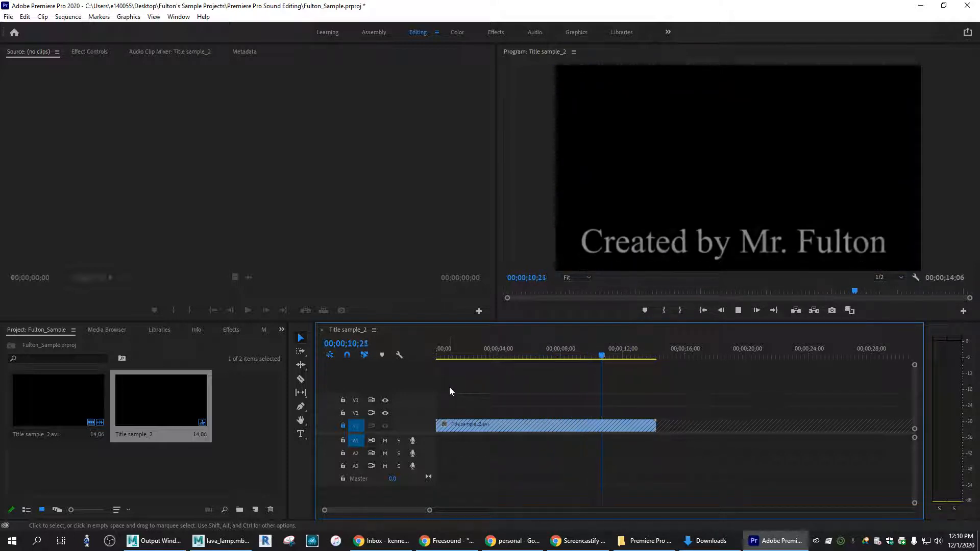
key("space")
left_click_drag(641, 358, 430, 356)
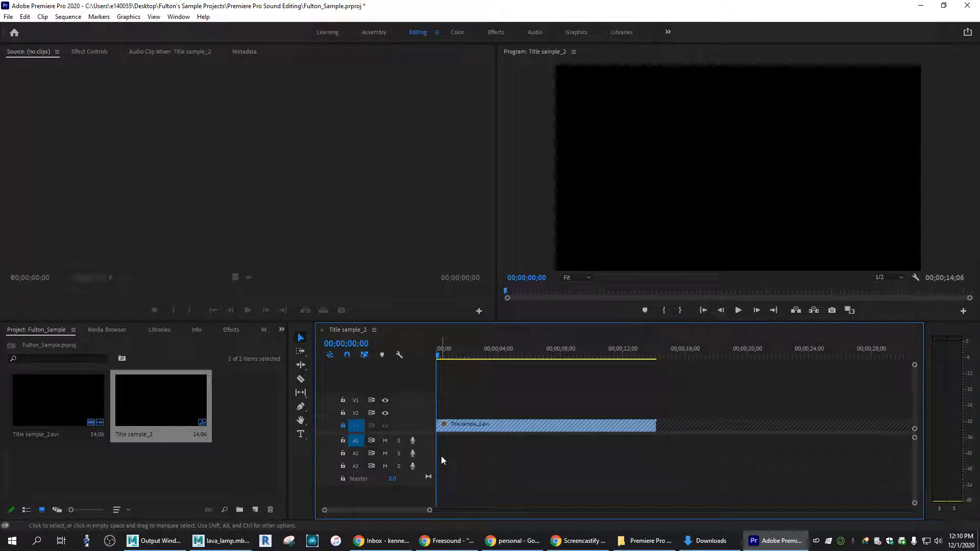
Import whoosh.wav and place it on audio track A1, starting about 0.8 seconds into the sequence.
left_click(6, 19)
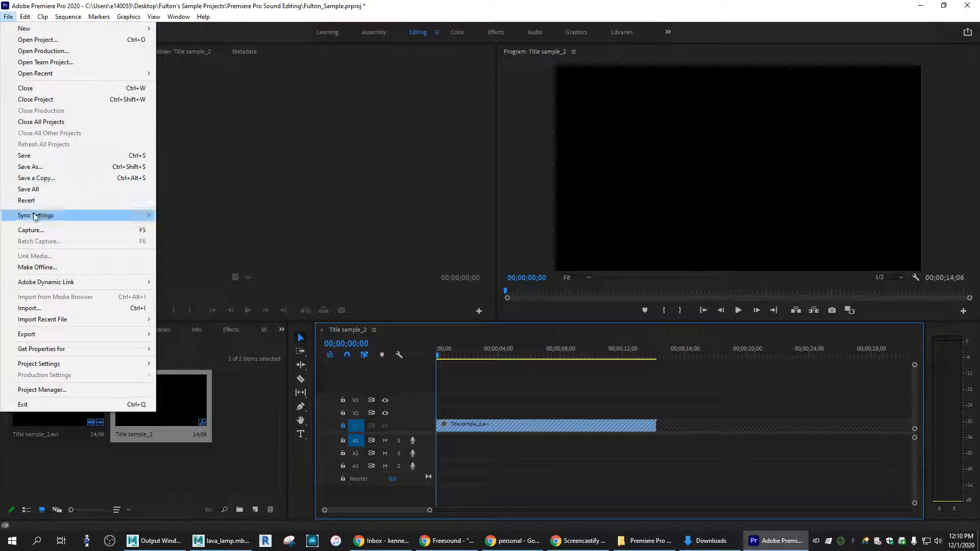
left_click(43, 306)
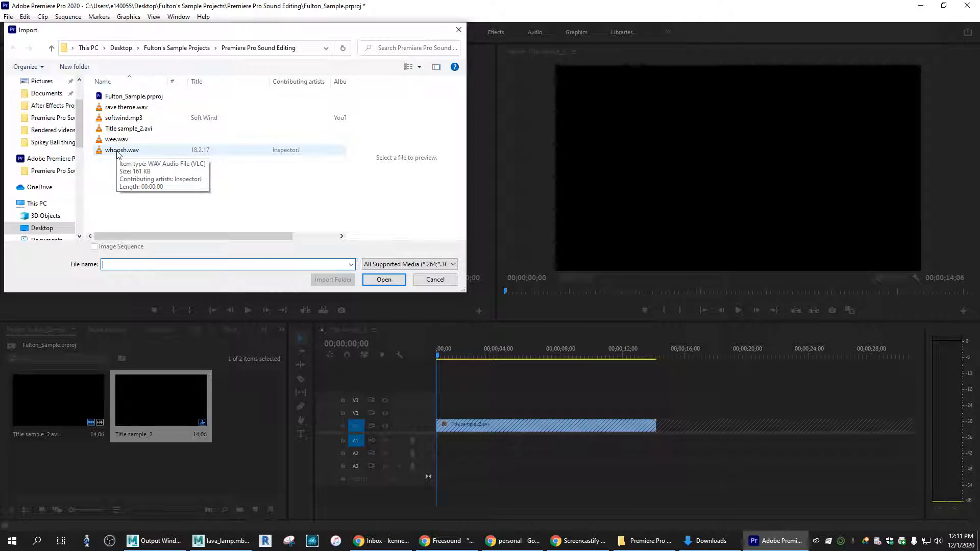
left_click(118, 151)
left_click(384, 280)
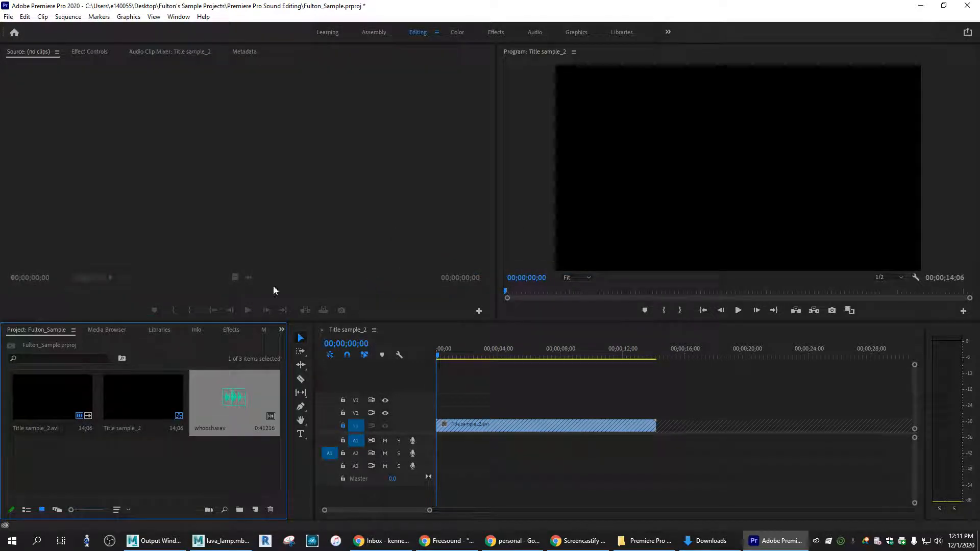
left_click_drag(237, 401, 452, 442)
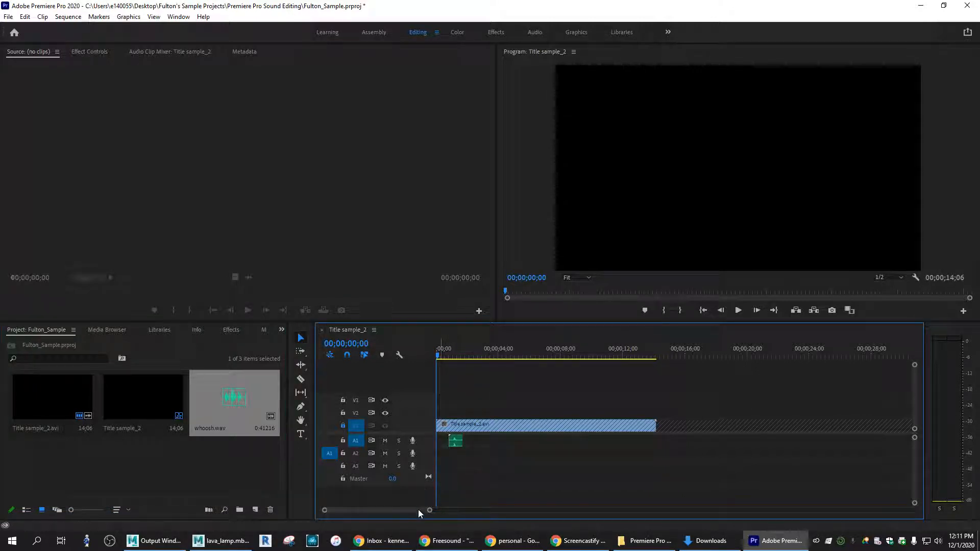
Turn off the audio source patch on A2 and shift the whoosh clip on A1 earlier so its peak meets 00;00;01;00.
left_click_drag(428, 510, 348, 512)
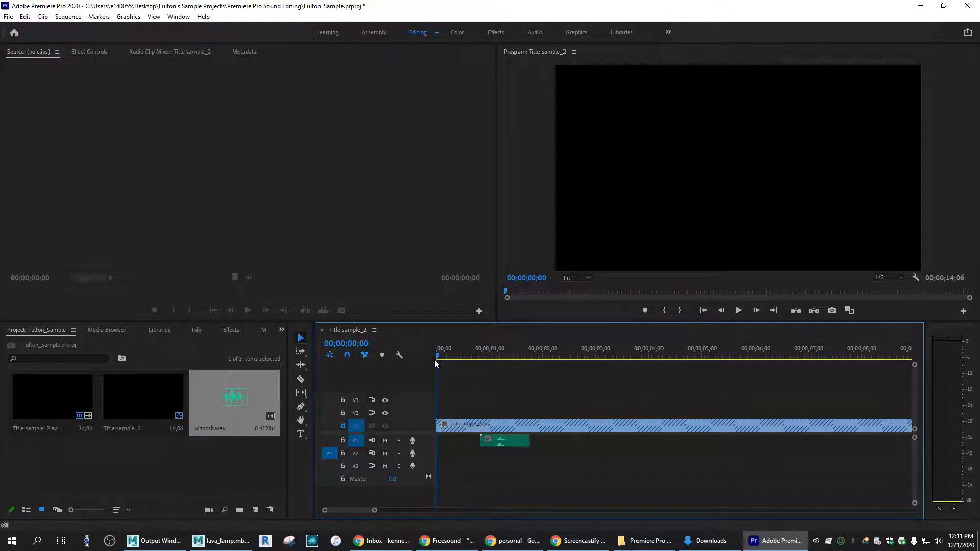
key("space")
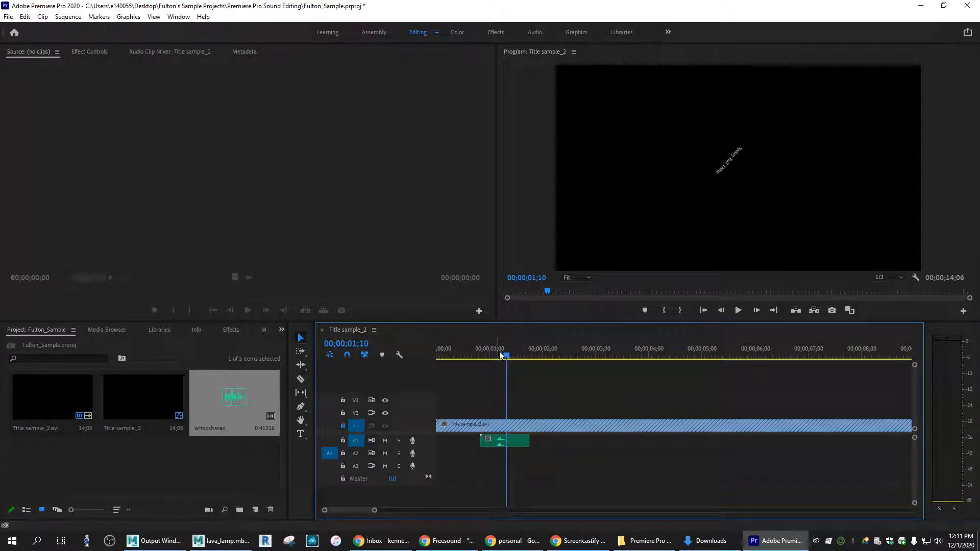
left_click_drag(506, 357, 489, 358)
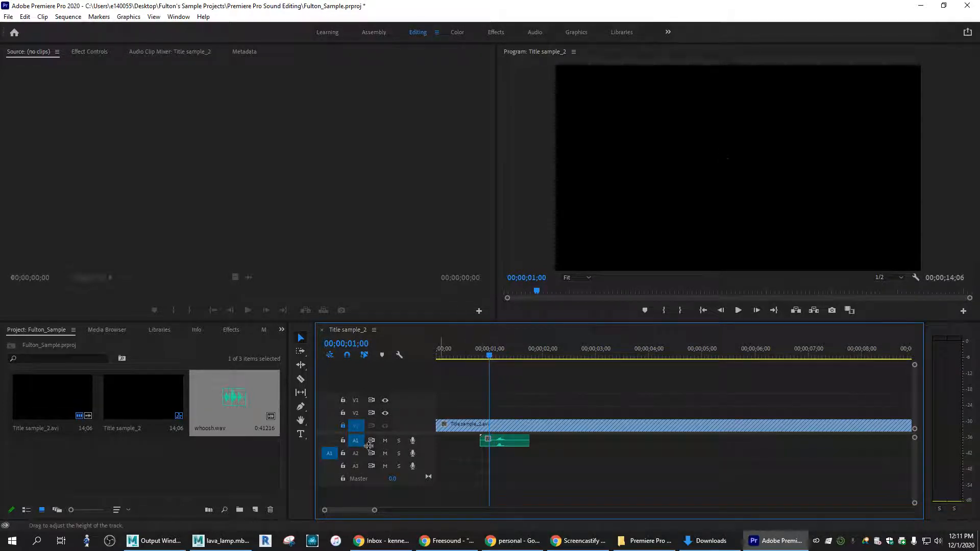
left_click(327, 456)
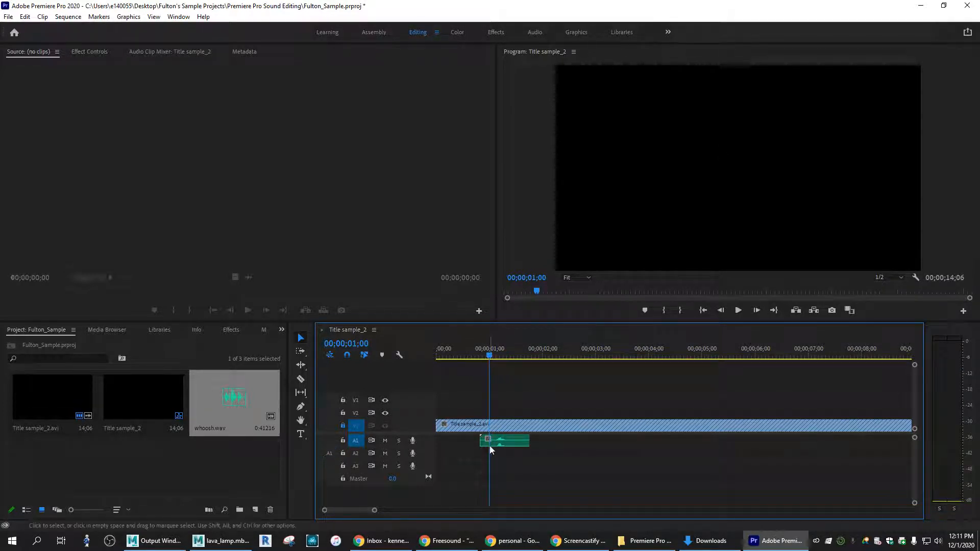
left_click_drag(509, 445, 490, 447)
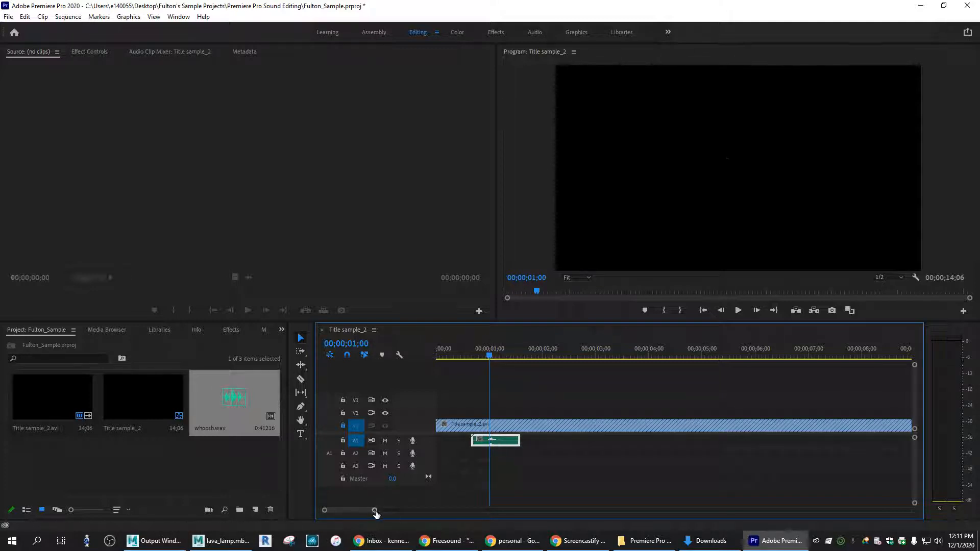
Trim both ends of the whoosh clip to about 7 frames around its peak, play it back, and nudge it about one frame earlier.
left_click_drag(374, 510, 359, 520)
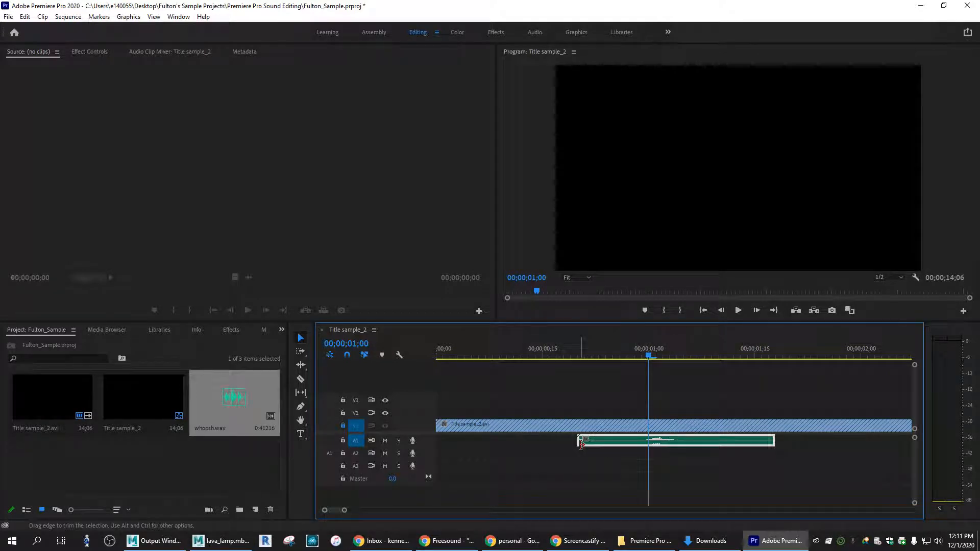
left_click_drag(594, 442, 635, 442)
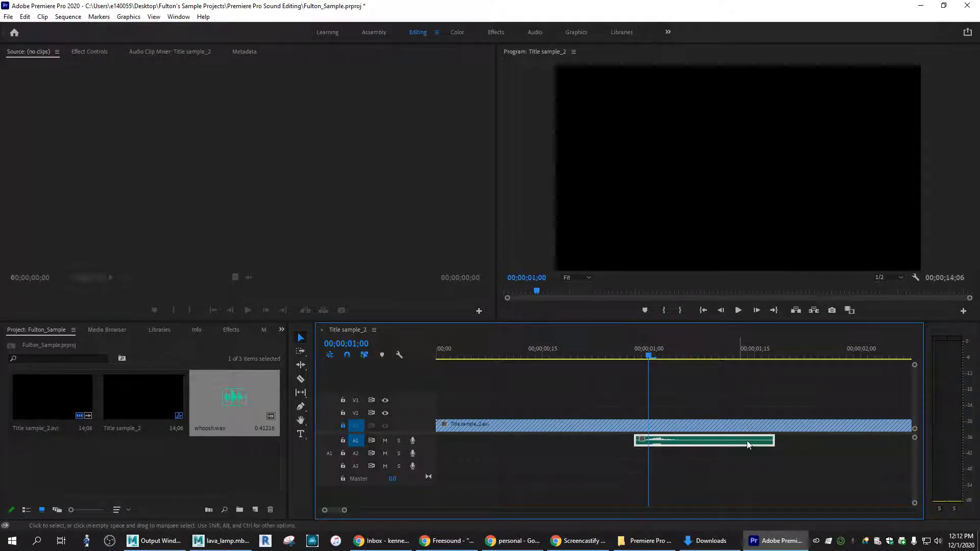
left_click_drag(778, 440, 680, 443)
left_click_drag(651, 361, 630, 362)
key("space")
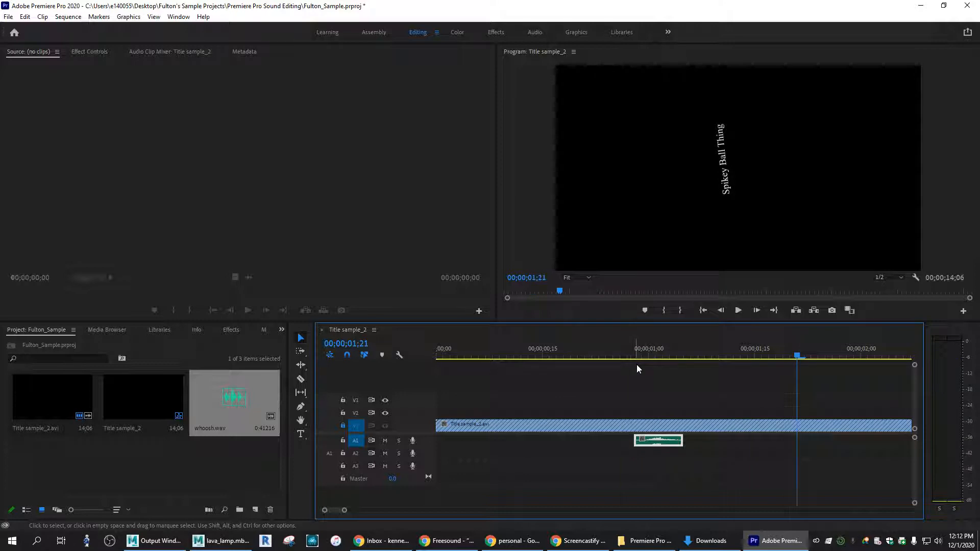
left_click_drag(796, 356, 657, 358)
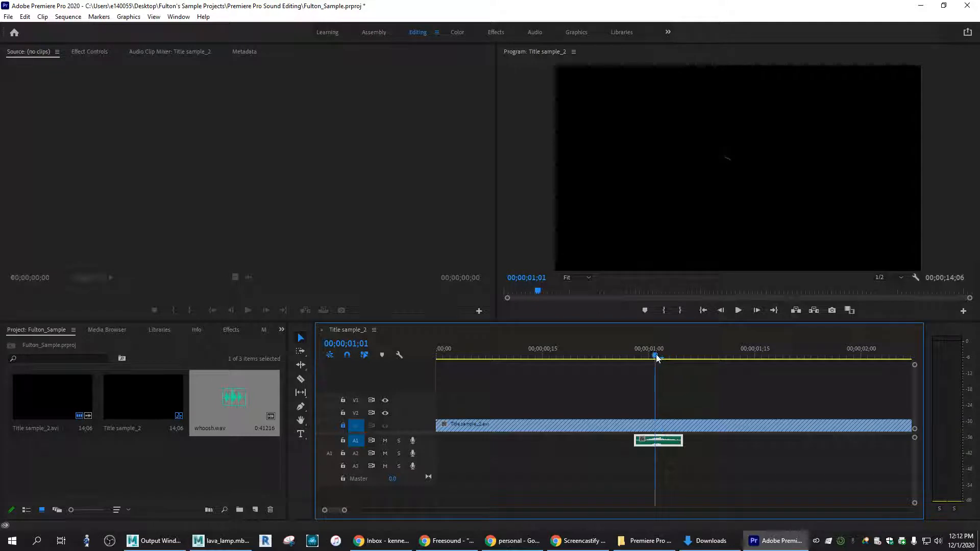
left_click_drag(674, 446, 667, 442)
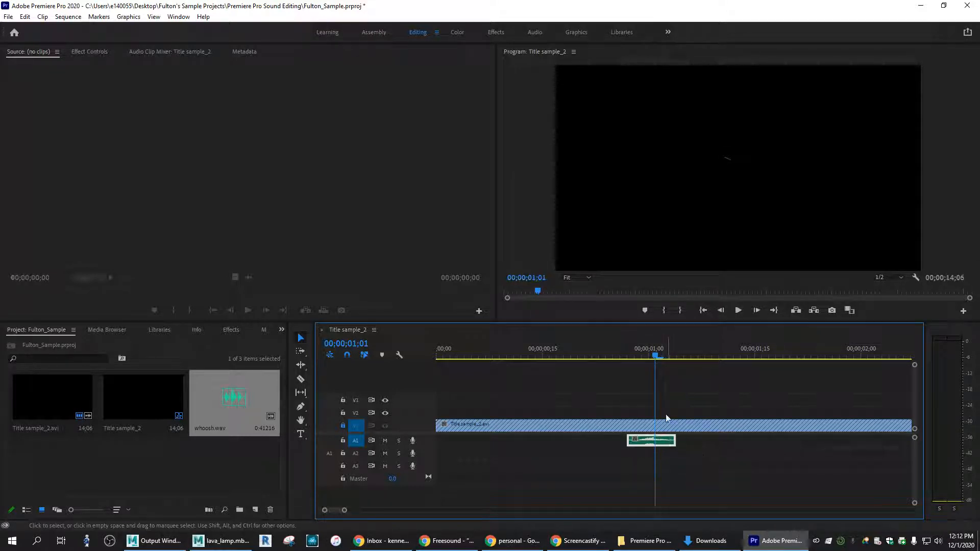
Paste a copy of the trimmed whoosh on A1 with its peak at 00;00;01;14, and extend the first clip's end to about 6 frames total.
right_click(667, 446)
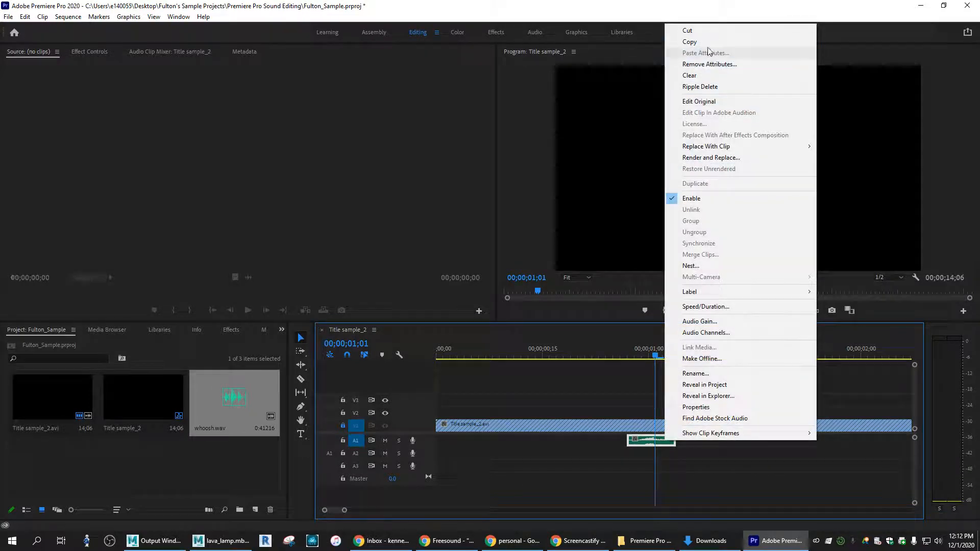
left_click(690, 42)
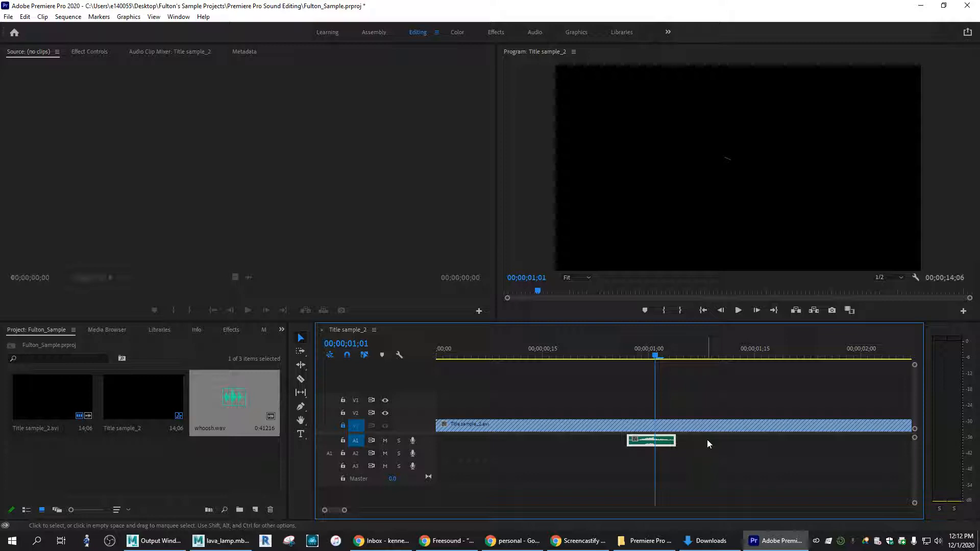
key("ctrl+v")
left_click_drag(690, 444, 733, 444)
left_click_drag(705, 359, 749, 361)
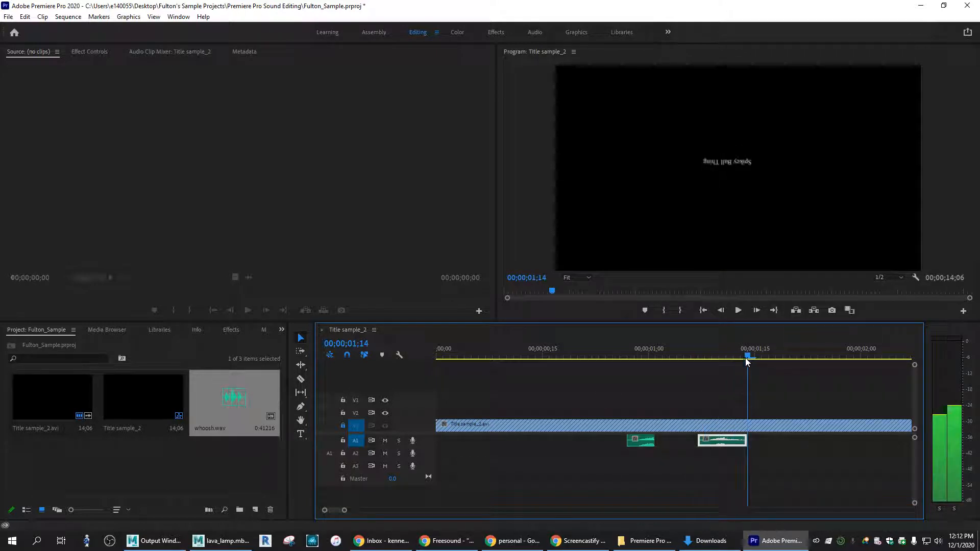
left_click_drag(742, 442, 763, 442)
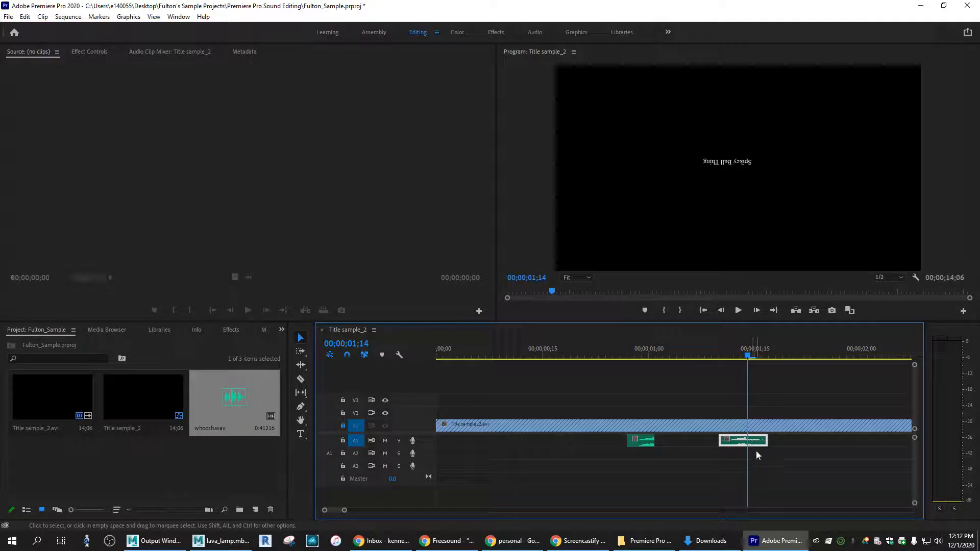
left_click(655, 442)
left_click_drag(653, 441, 669, 442)
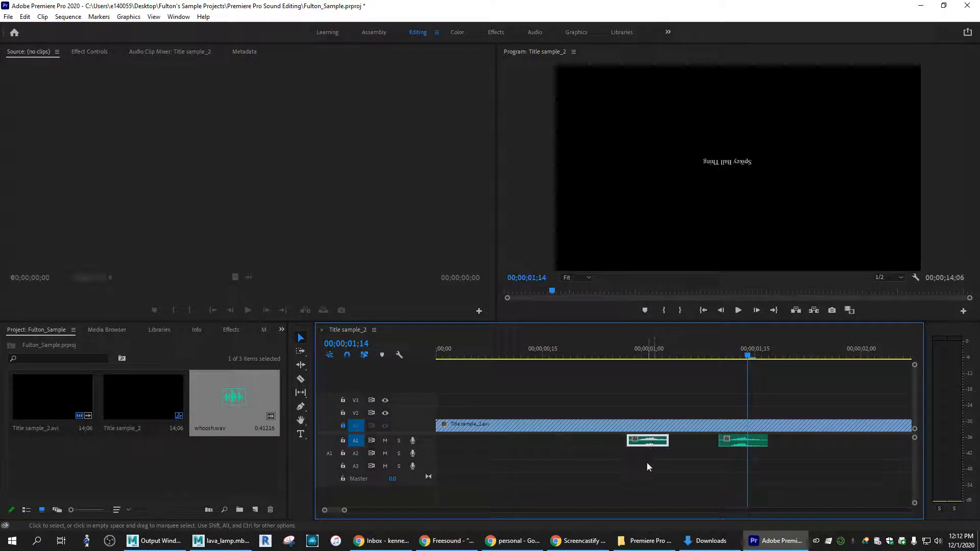
Paste a third whoosh clip on A1 and align its peak with the upright title at 00;00;01;29.
left_click_drag(749, 358, 855, 350)
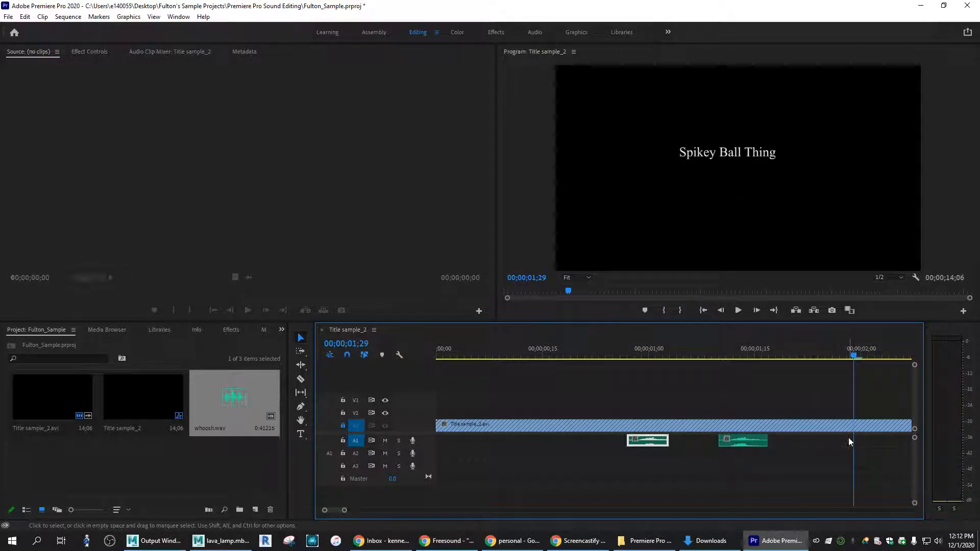
key("ctrl+v")
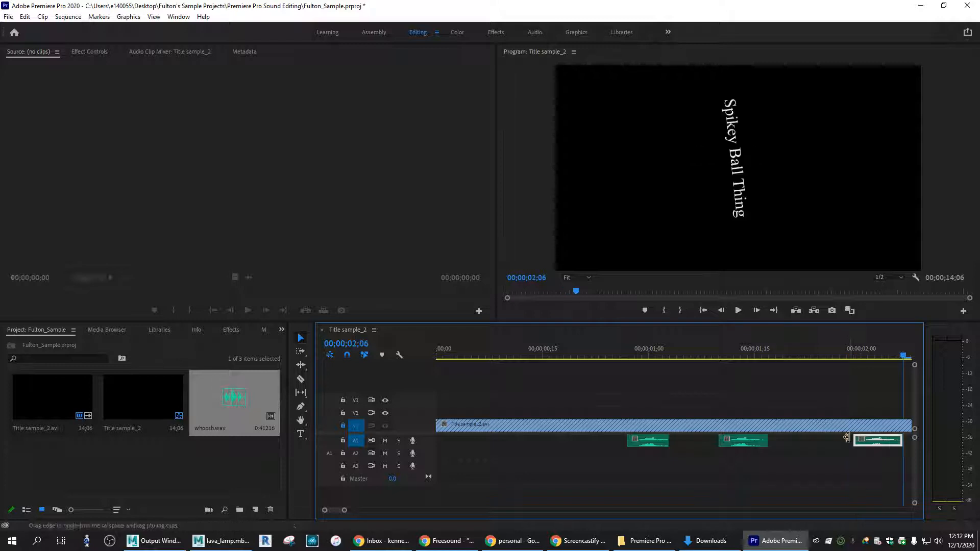
left_click_drag(903, 358, 858, 389)
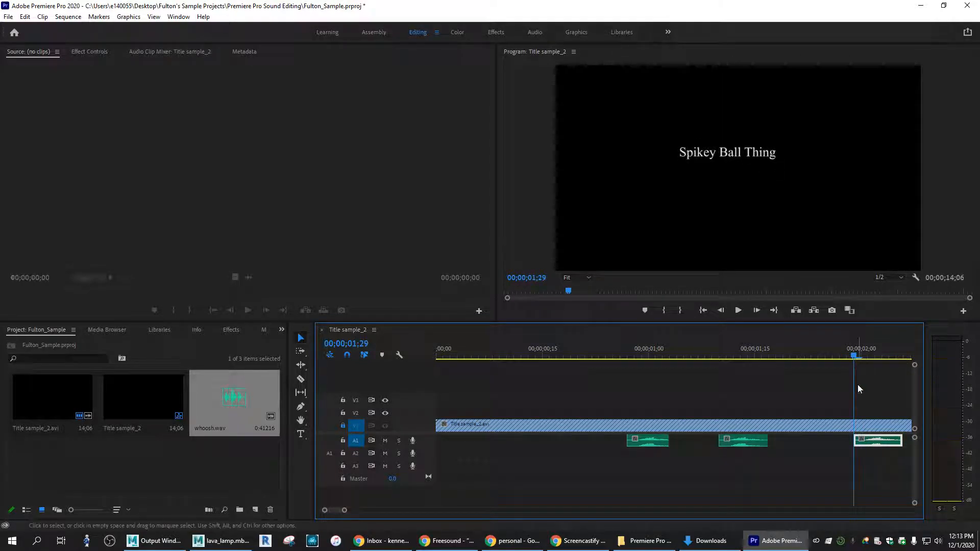
left_click_drag(892, 444, 859, 443)
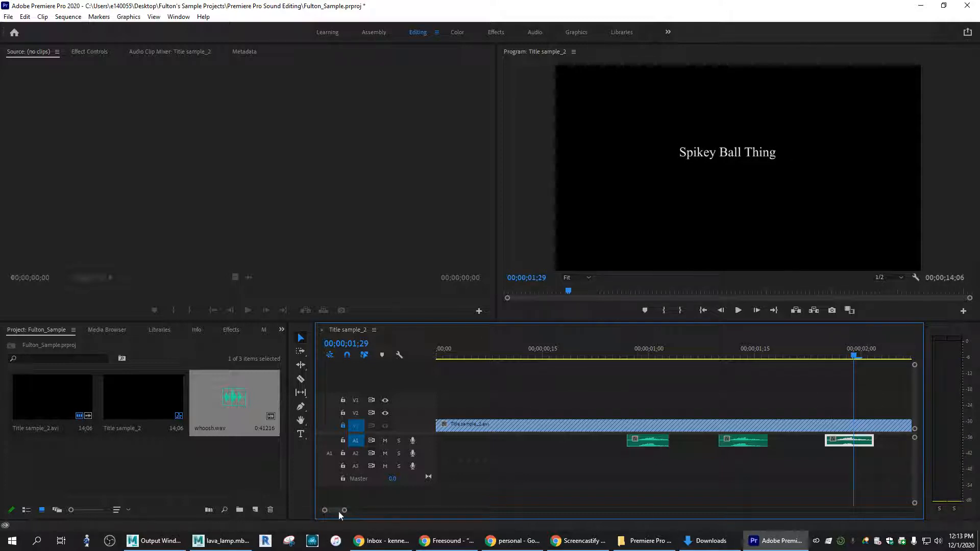
Paste a fourth whoosh clip on A1 and align its peak with the upside-down title at 00;00;02;14.
left_click_drag(339, 512, 340, 510)
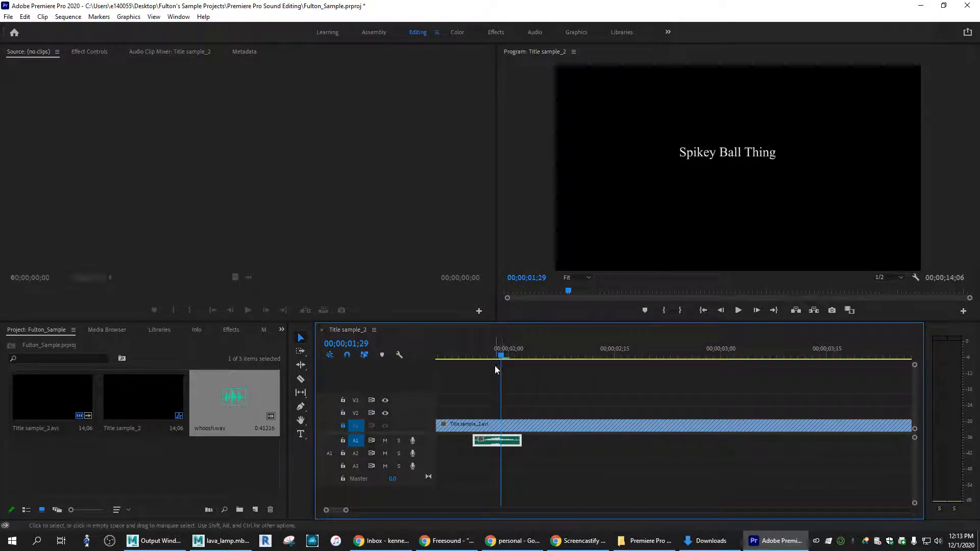
left_click(509, 357)
left_click_drag(510, 356, 604, 361)
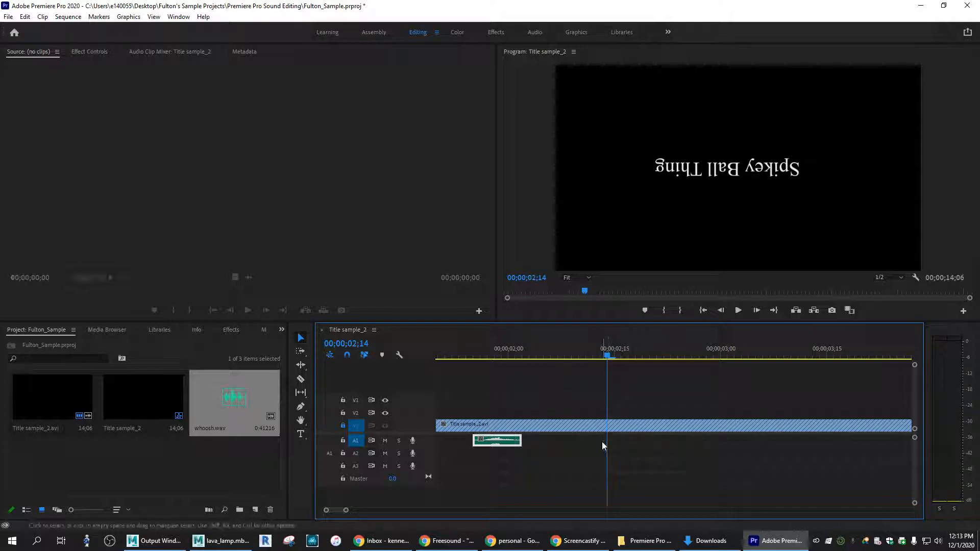
key("ctrl+v")
left_click_drag(644, 443, 616, 442)
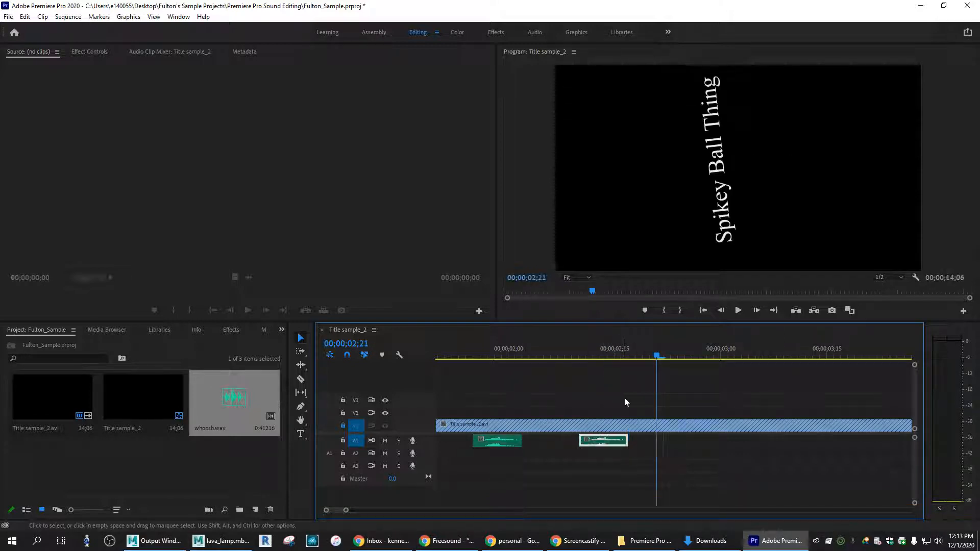
Paste a fifth whoosh clip on A1 and align its peak with the upright title at 00;00;02;29.
left_click_drag(657, 356, 716, 383)
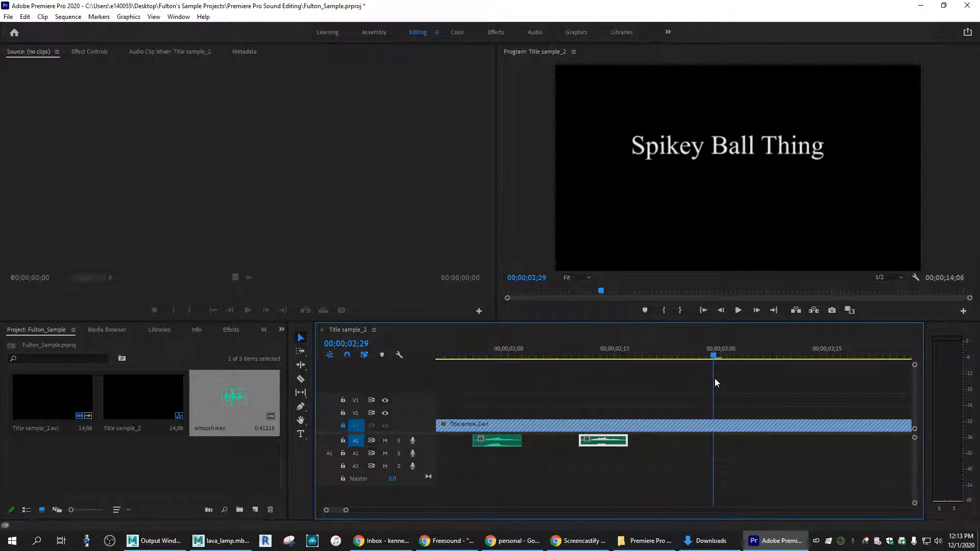
key("ctrl+v")
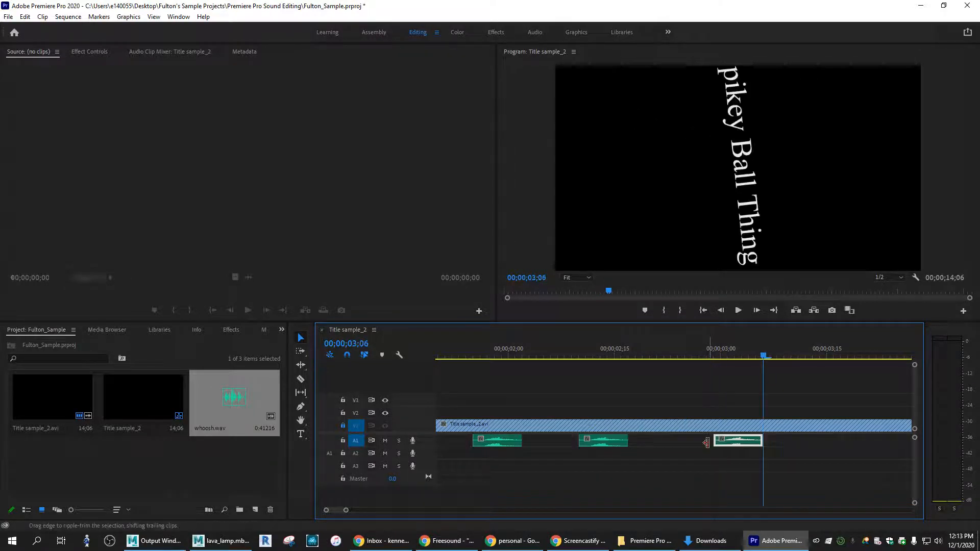
left_click_drag(762, 359, 713, 360)
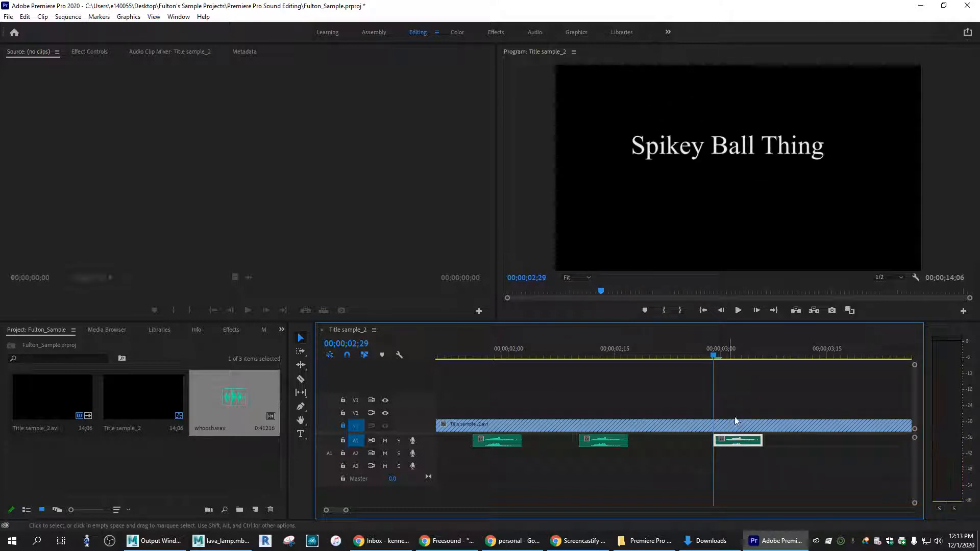
left_click_drag(749, 441, 719, 445)
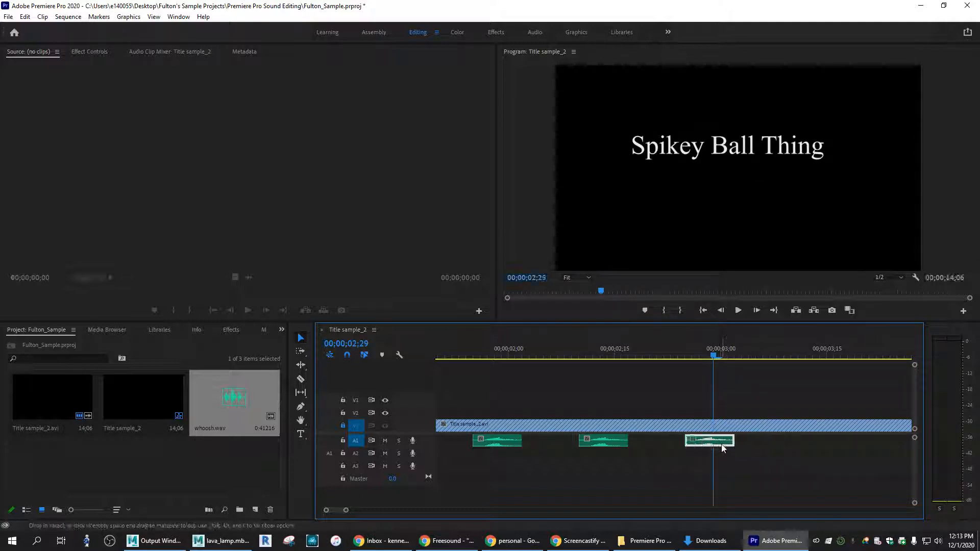
Paste a sixth whoosh clip on A1 and align its peak with the upside-down title at 00;00;03;14.
left_click(729, 358)
left_click_drag(785, 360, 823, 364)
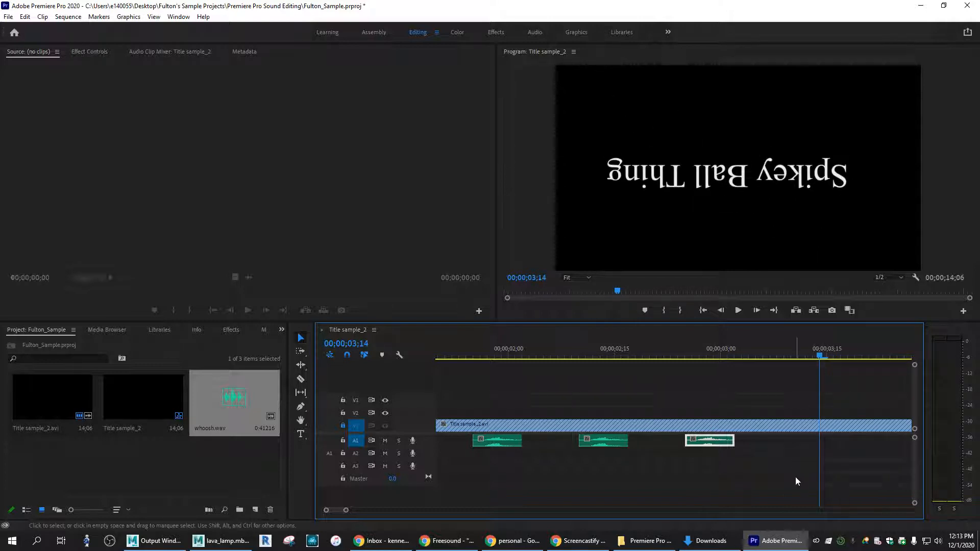
key("ctrl+v")
left_click_drag(868, 359, 823, 360)
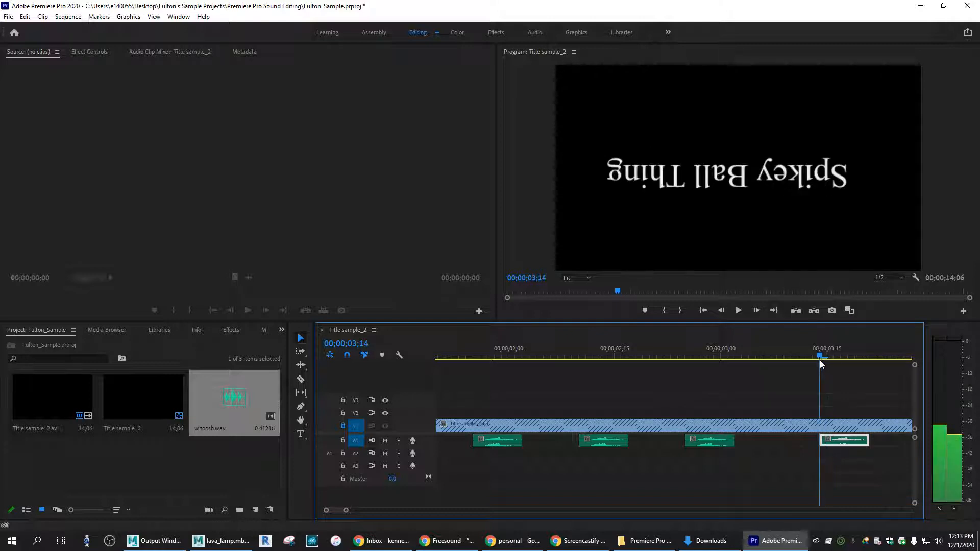
left_click_drag(858, 442, 829, 443)
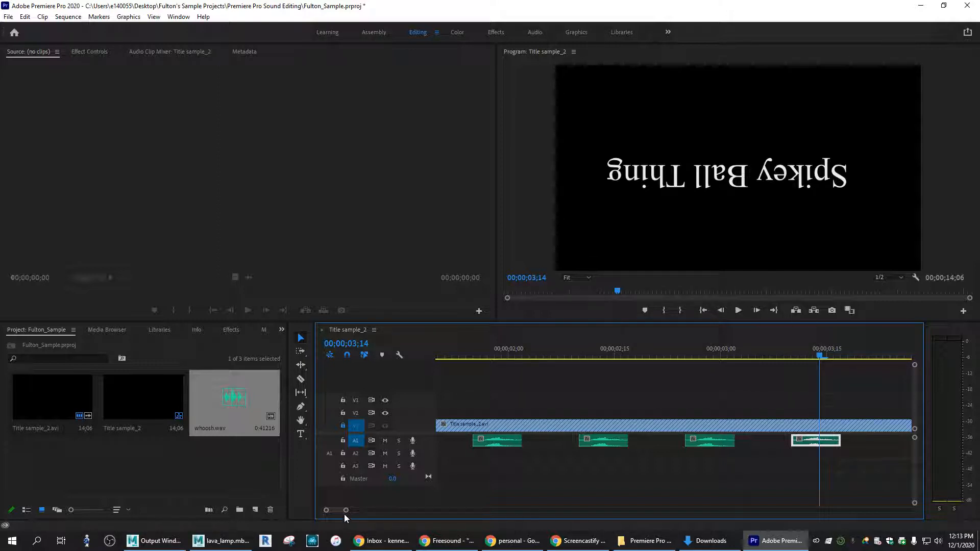
Paste a seventh whoosh clip on A1 and align its peak with the upright title at about 4 seconds.
left_click_drag(346, 510, 351, 511)
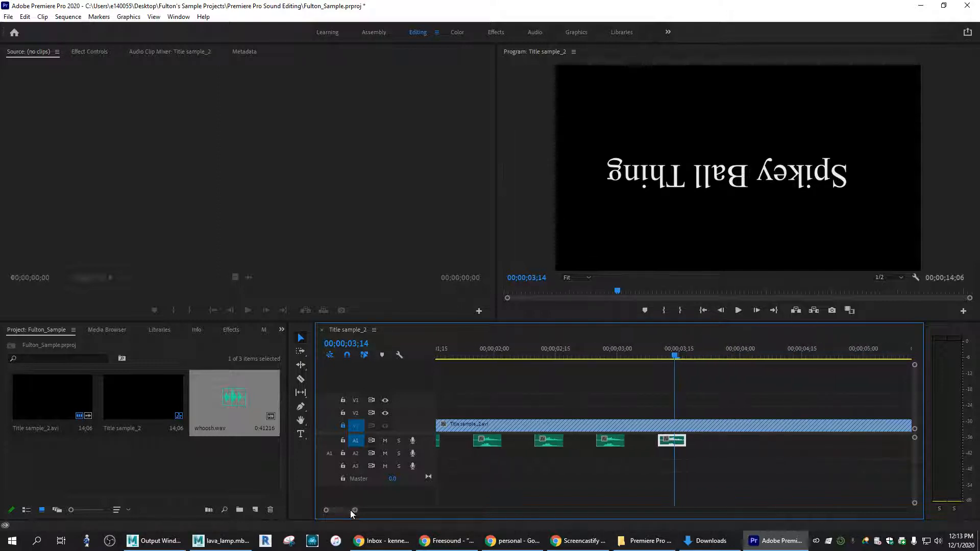
left_click_drag(675, 359, 741, 359)
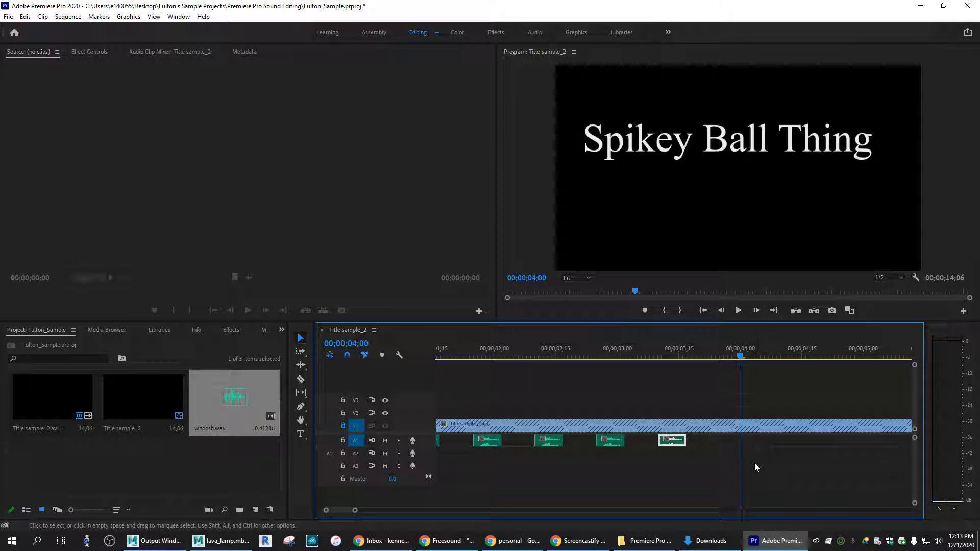
key("ctrl+v")
left_click_drag(768, 355, 736, 356)
left_click_drag(760, 442, 742, 443)
Play the sequence from the start to check the timing of the whoosh sounds, and return the playhead to the start.
left_click_drag(737, 358, 405, 354)
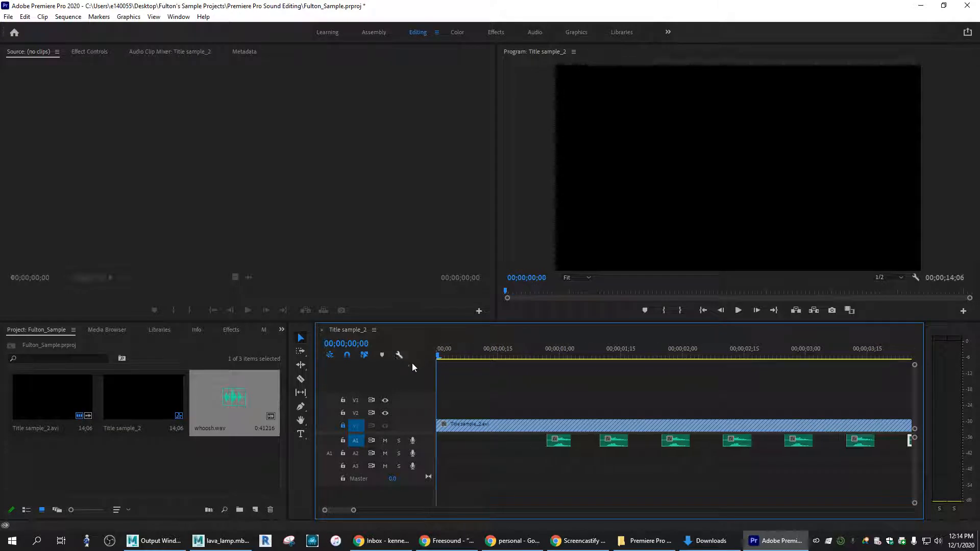
key("space")
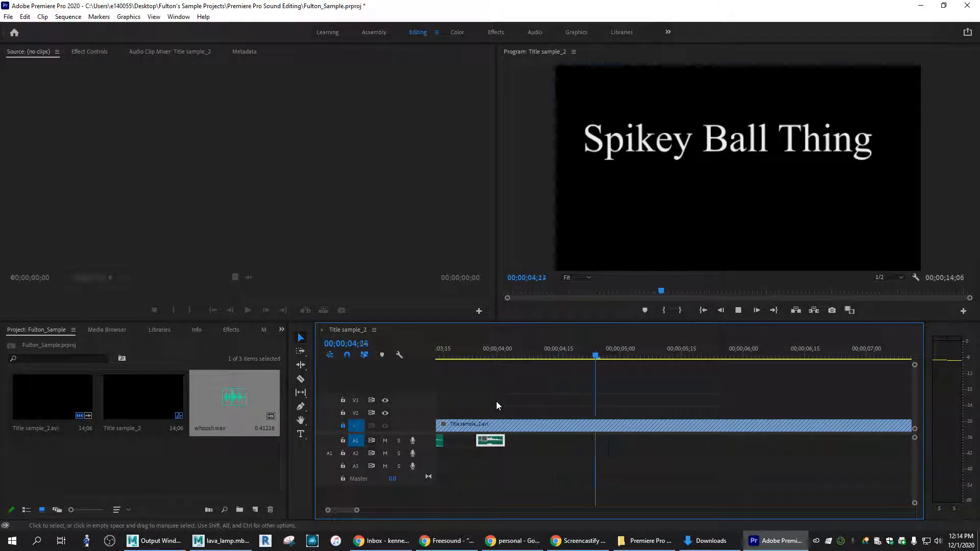
key("space")
left_click_drag(684, 358, 281, 390)
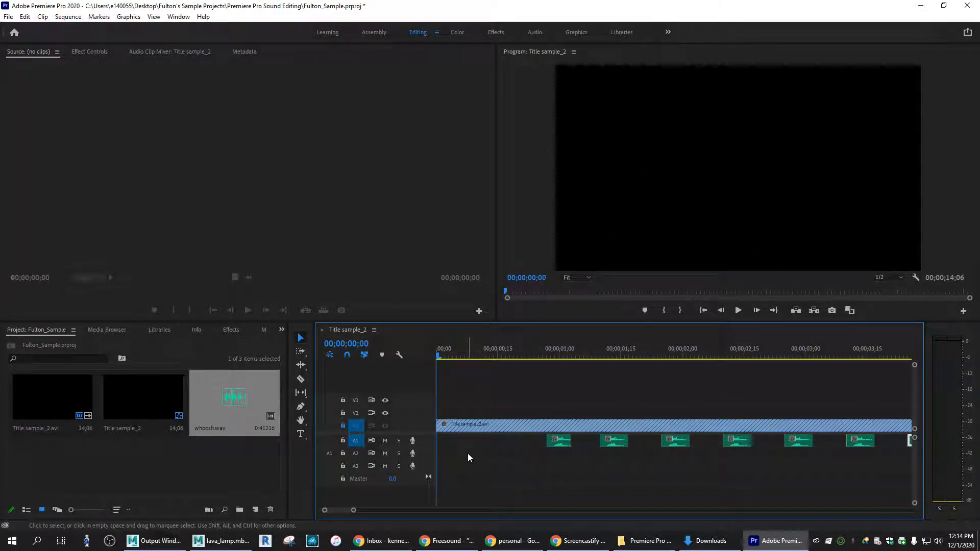
Expand audio track A1 to show the whoosh clips' full waveforms.
double_click(425, 444)
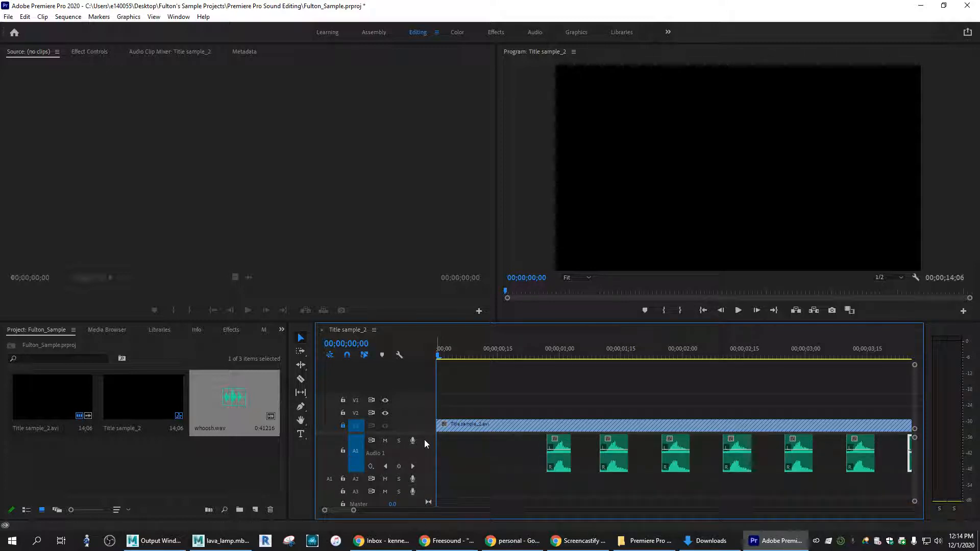
Display the track volume keyframes on audio track A1 instead of the clip keyframes.
left_click(371, 467)
mouse_move(434, 486)
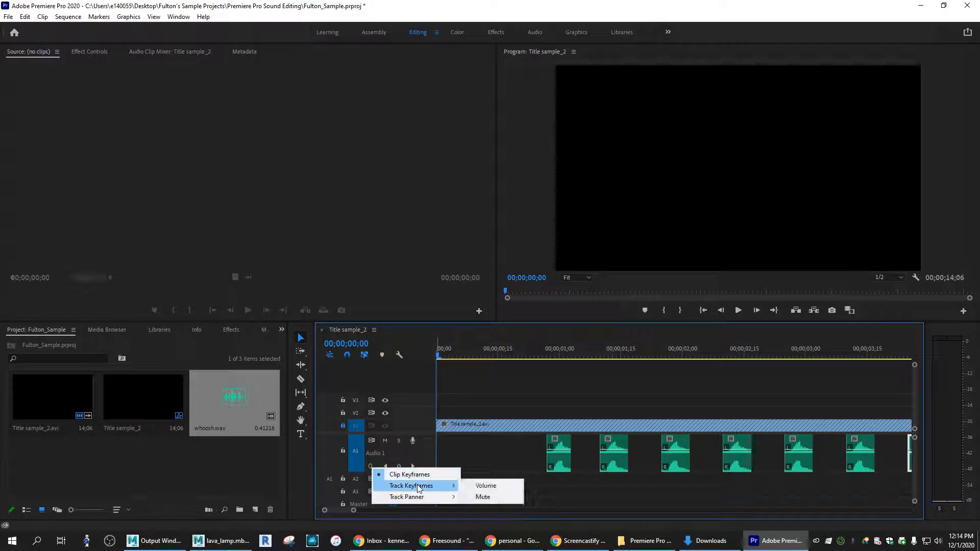
left_click(485, 486)
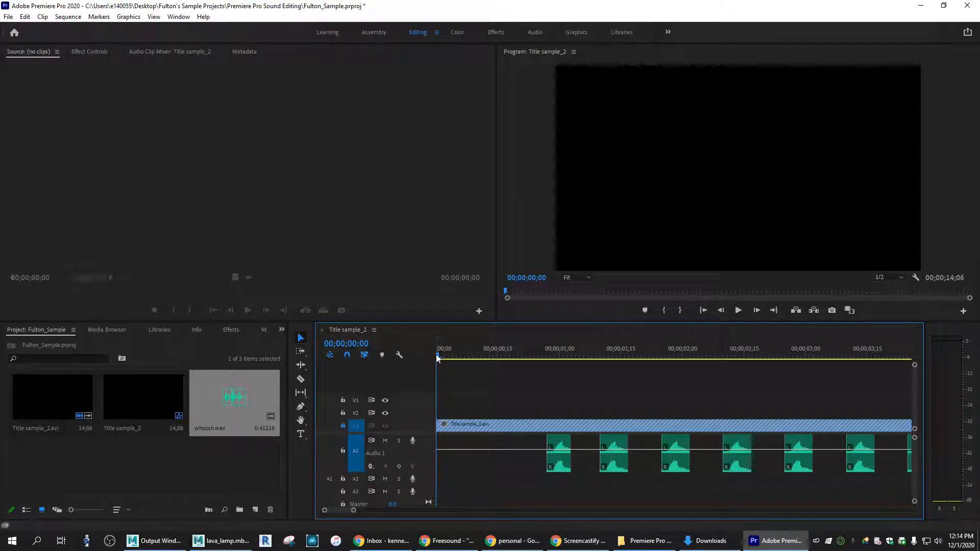
Add a track volume keyframe just before the first whoosh clip on A1 and lower it to about -29 dB at 00;00;00;24.
left_click_drag(438, 357, 546, 366)
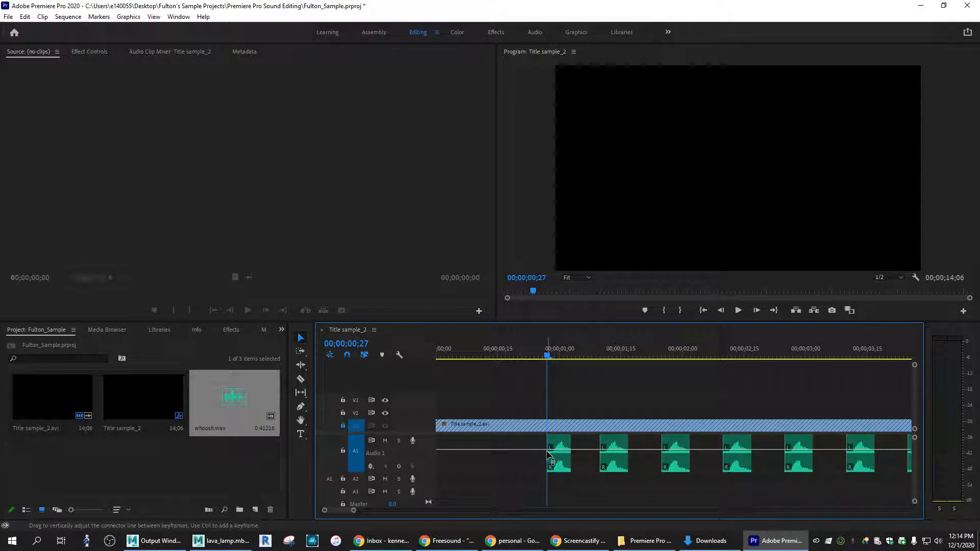
left_click(399, 467)
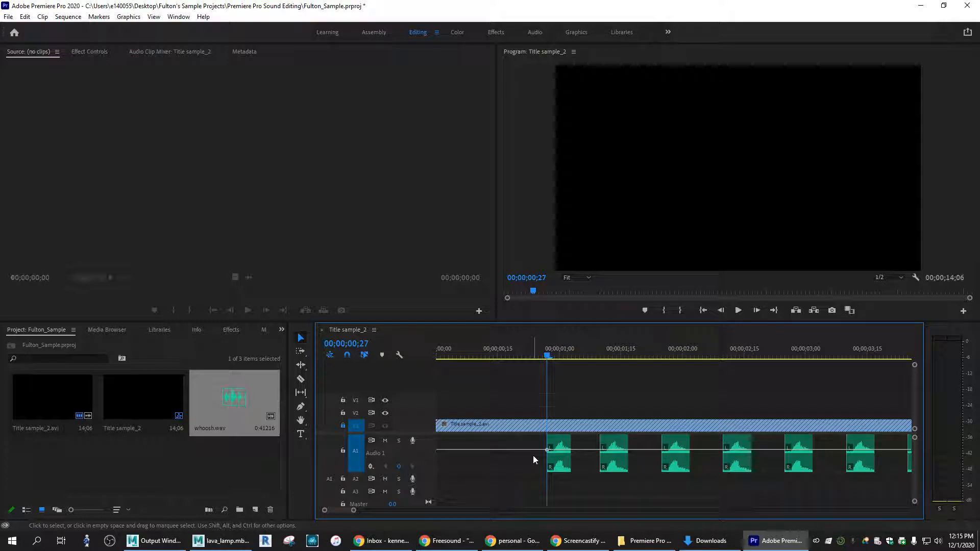
left_click_drag(547, 450, 536, 465)
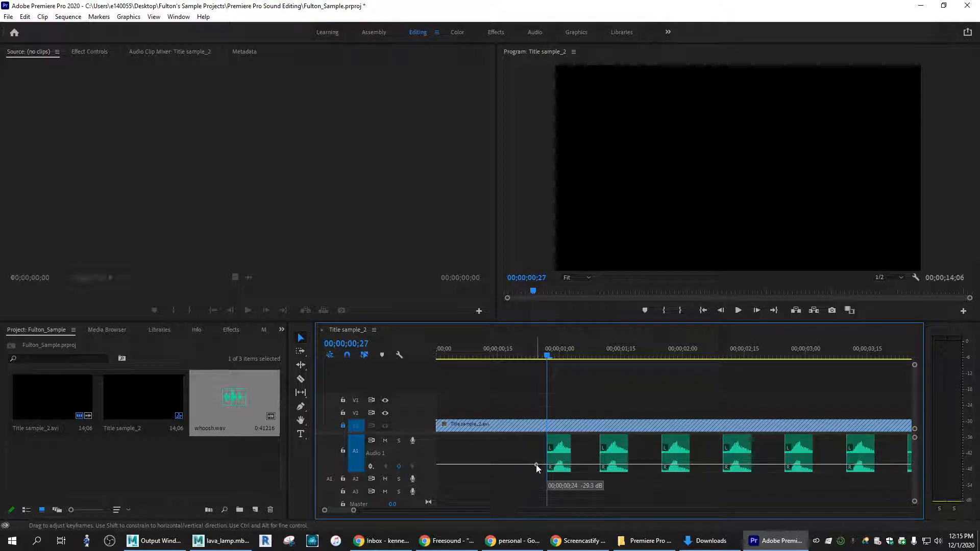
left_click_drag(536, 464, 536, 464)
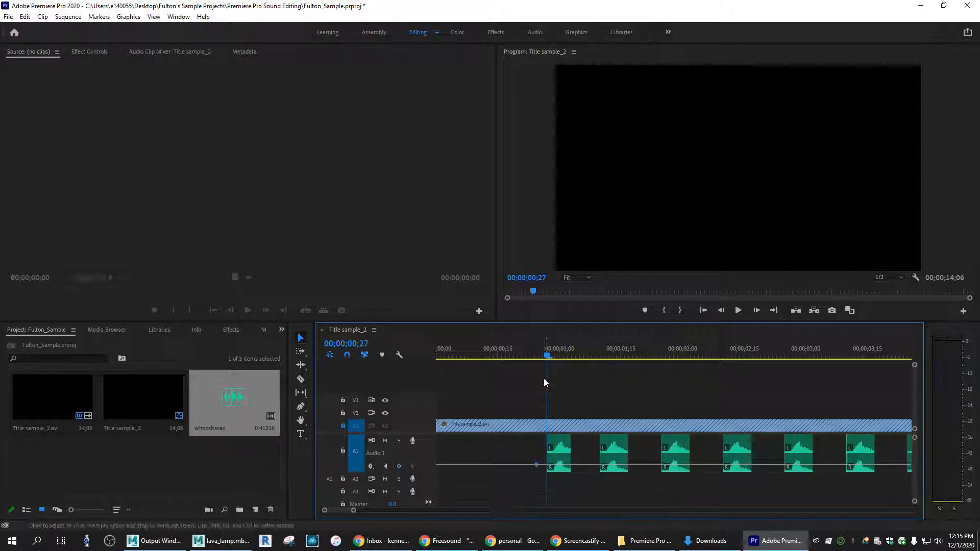
Play the sequence from before the first whoosh to check the lowered volume.
left_click_drag(546, 358, 476, 361)
key("space")
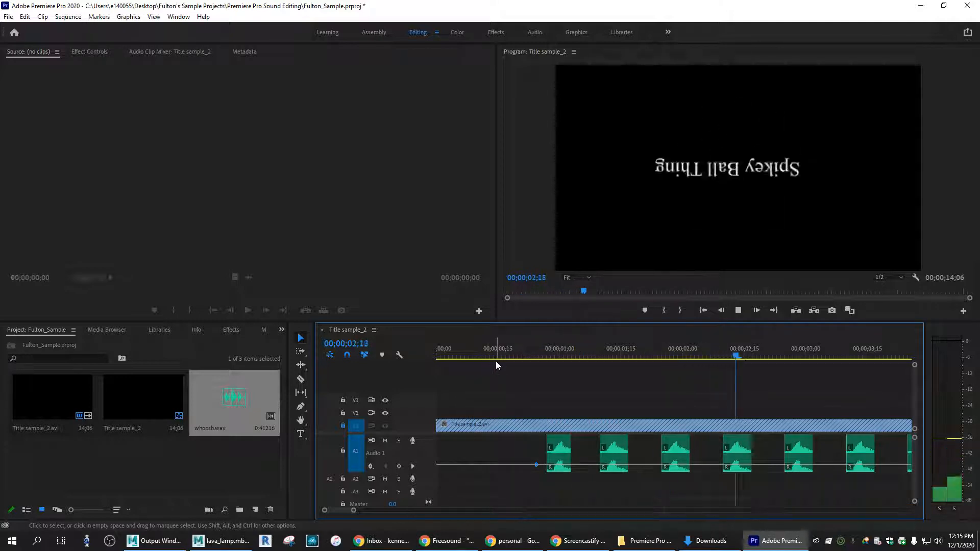
left_click(765, 358)
Raise the first volume keyframe to about -20 dB at 00;00;00;25, and add a slightly louder keyframe before the second whoosh at 00;00;01;08.
left_click_drag(765, 358, 547, 365)
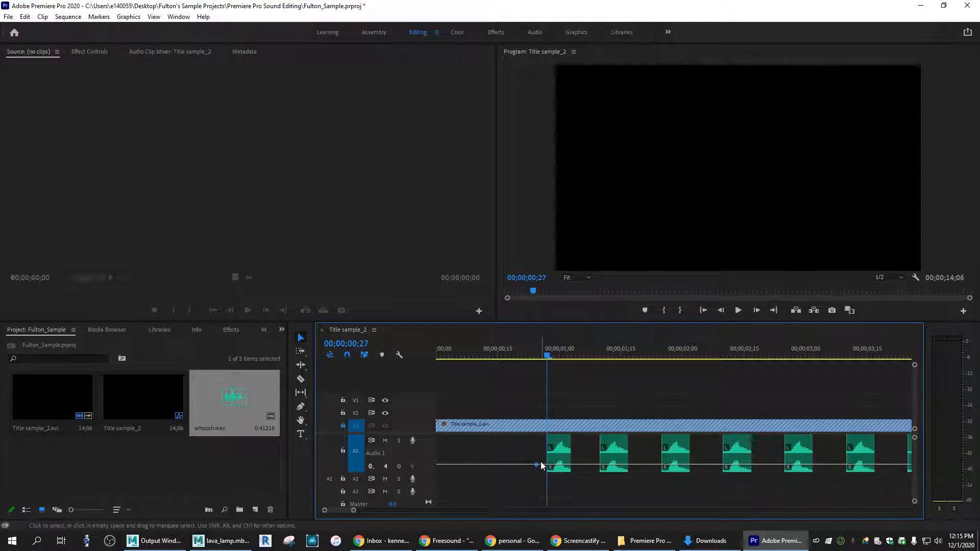
left_click_drag(537, 465, 542, 464)
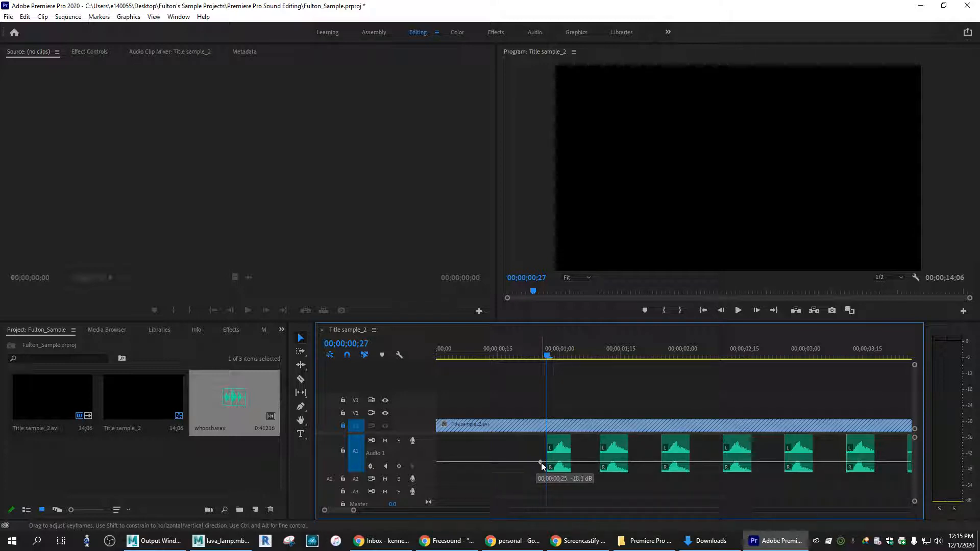
left_click(552, 356)
left_click_drag(552, 356, 594, 355)
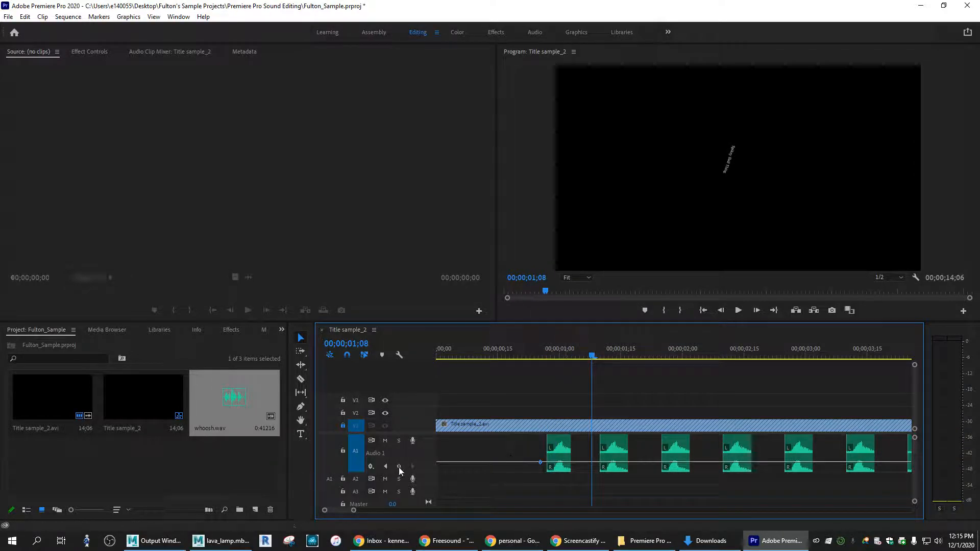
left_click(593, 463)
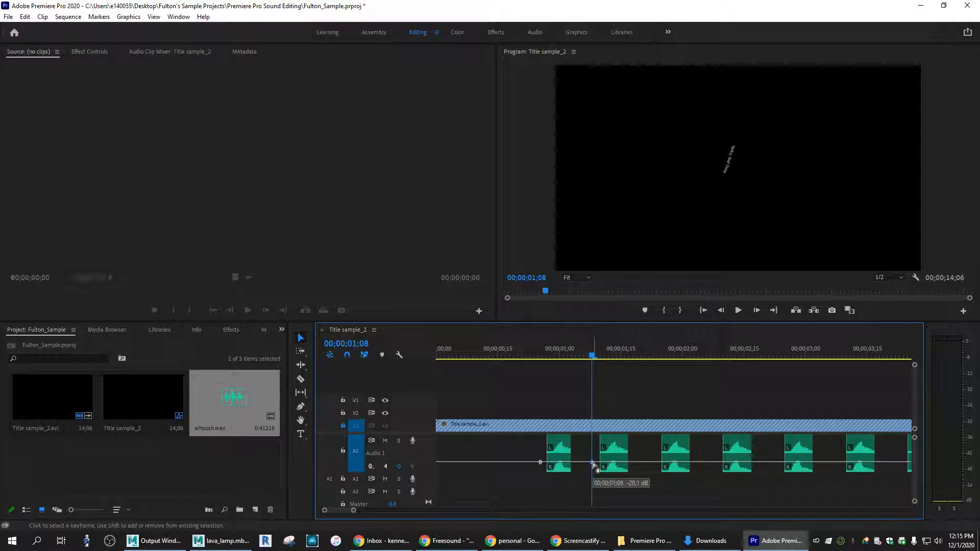
left_click_drag(593, 463, 592, 460)
Add progressively louder volume keyframes on A1 before the third and fourth whooshes, at 00;00;01;23 and 00;00;02;09.
left_click_drag(594, 359, 656, 360)
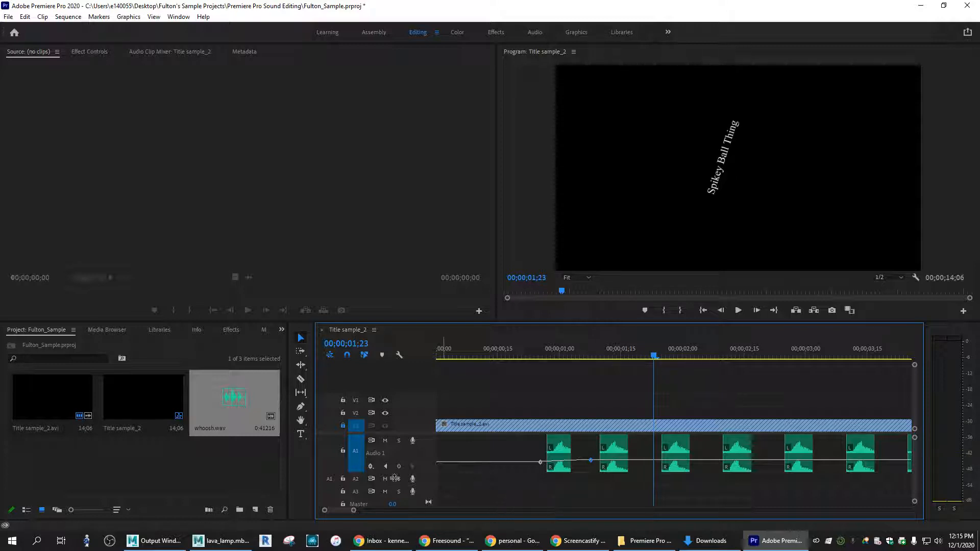
left_click(400, 467)
left_click_drag(655, 460, 654, 458)
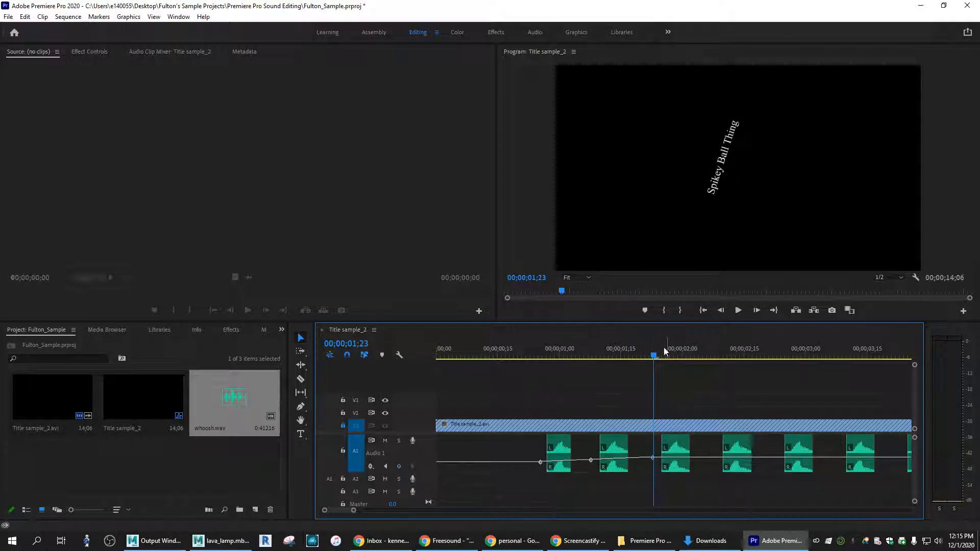
left_click_drag(656, 359, 719, 359)
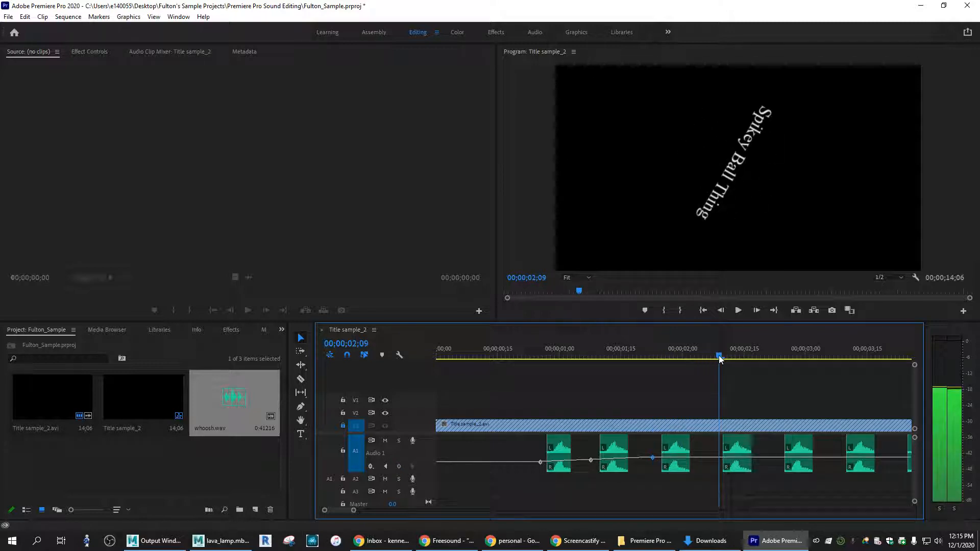
left_click(398, 467)
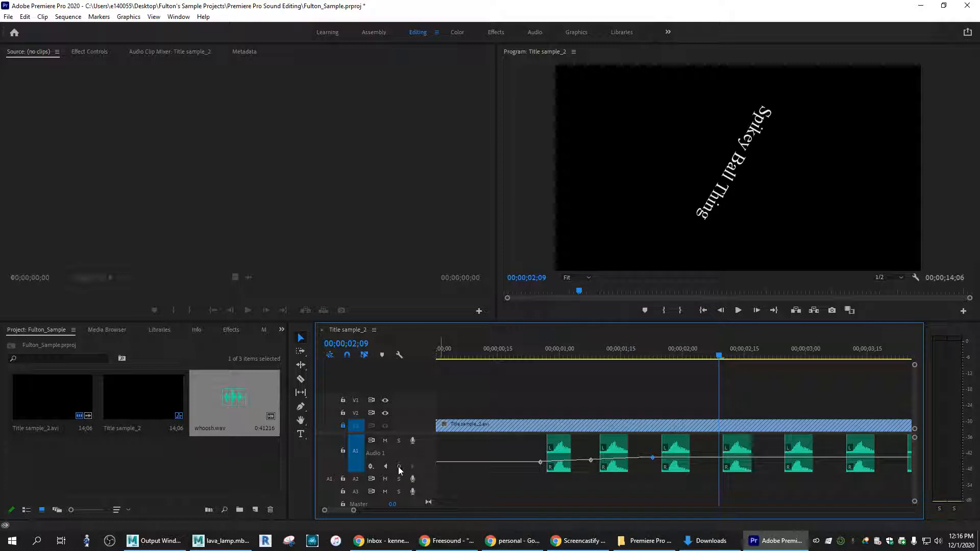
left_click_drag(718, 456, 719, 456)
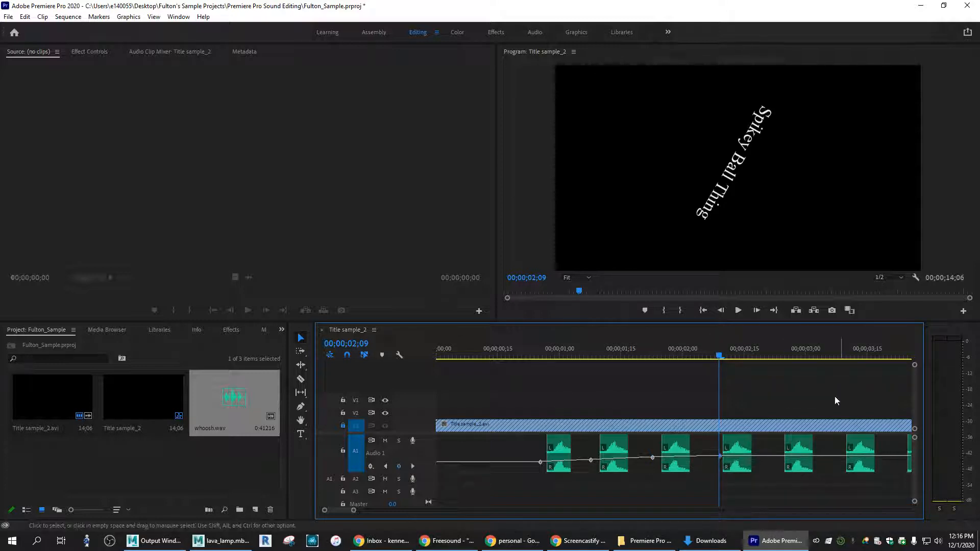
Add progressively louder volume keyframes on A1 before the fifth and sixth whooshes, at 00;00;02;23 and 00;00;03;08.
left_click(764, 357)
left_click_drag(764, 361, 776, 358)
left_click(398, 466)
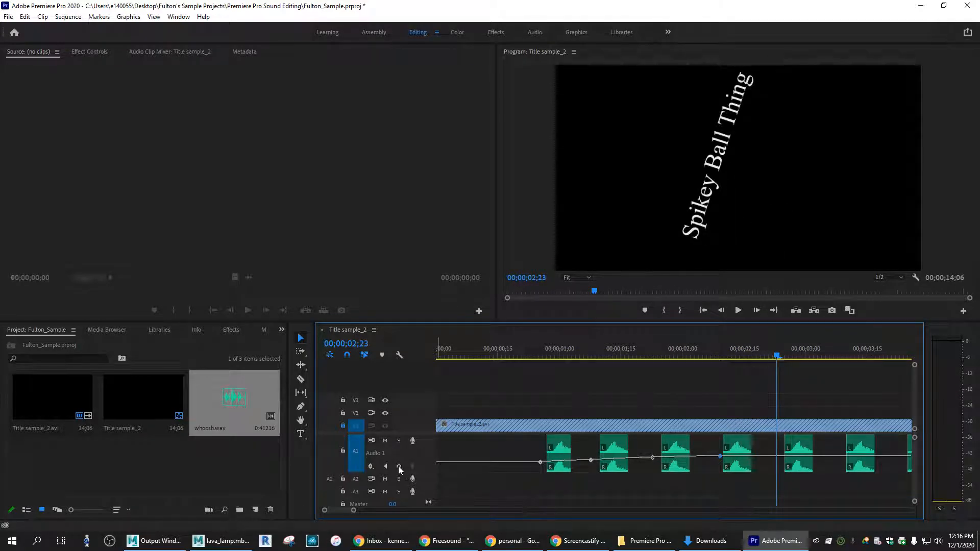
mouse_move(777, 456)
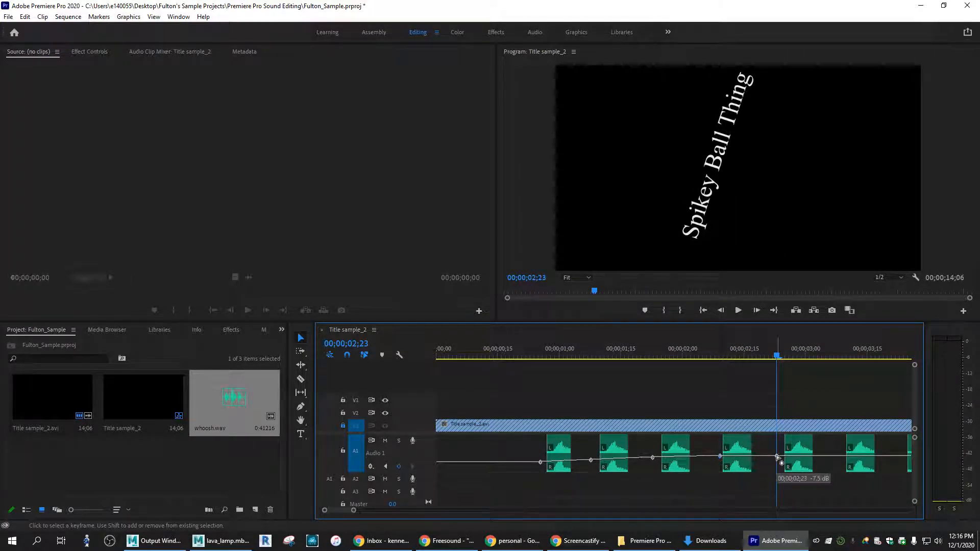
left_click_drag(777, 456, 777, 454)
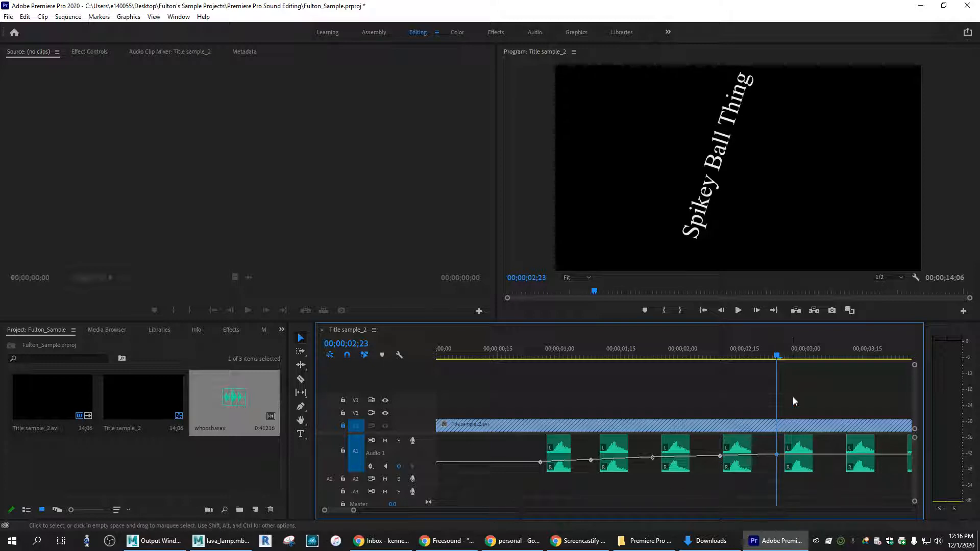
left_click_drag(779, 358, 841, 359)
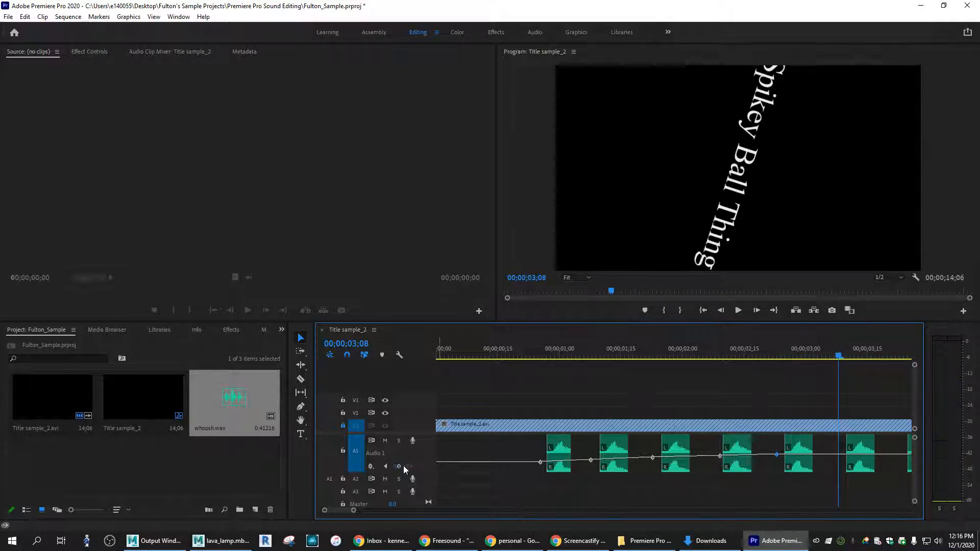
left_click(838, 454)
left_click_drag(838, 455, 838, 453)
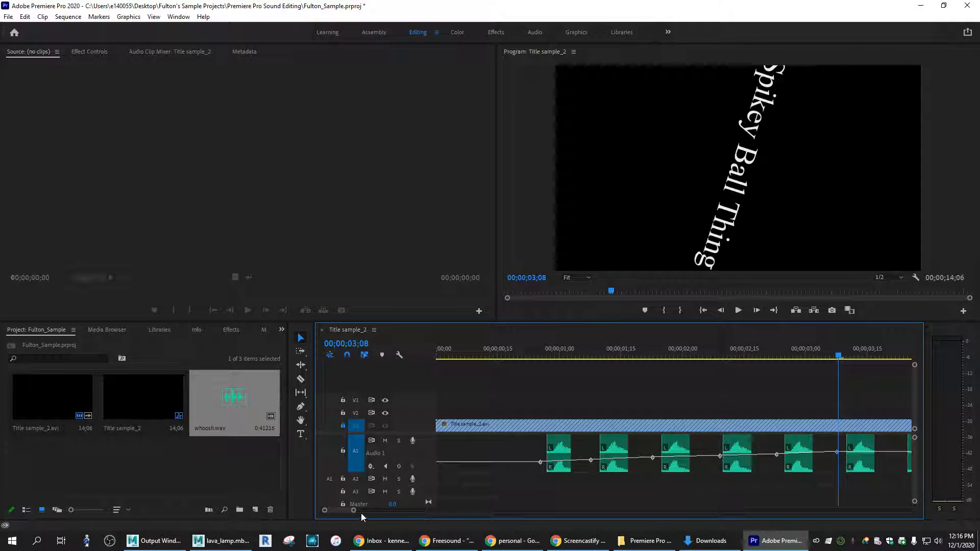
Add a volume keyframe before the seventh whoosh at 00;00;03;24 and raise it slightly above the previous keyframe.
left_click_drag(364, 511, 364, 511)
left_click_drag(676, 352, 719, 353)
left_click(396, 468)
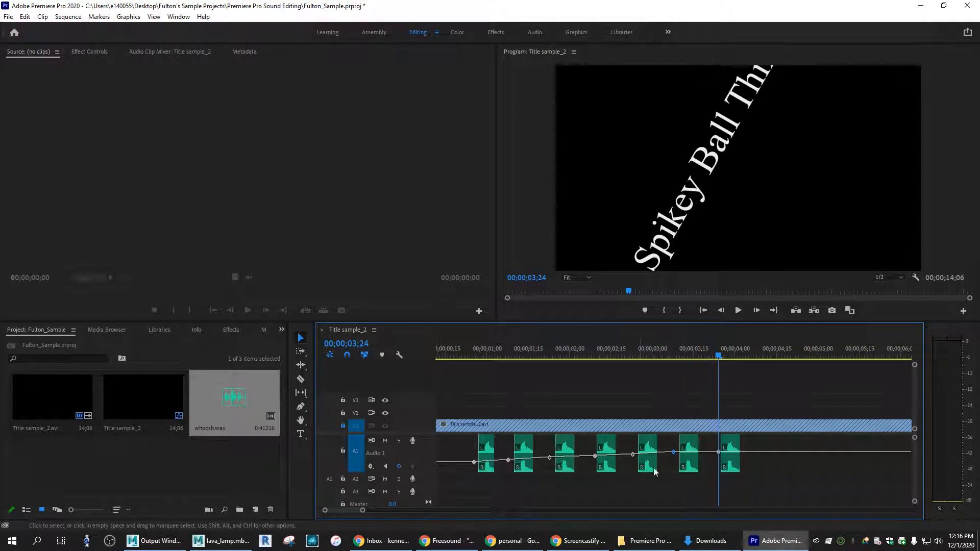
left_click(719, 453)
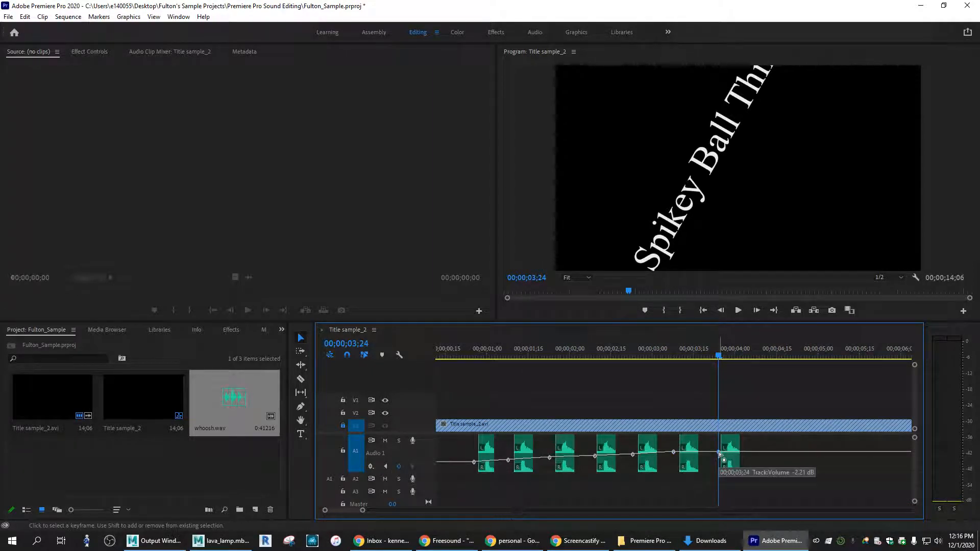
left_click_drag(720, 453, 718, 449)
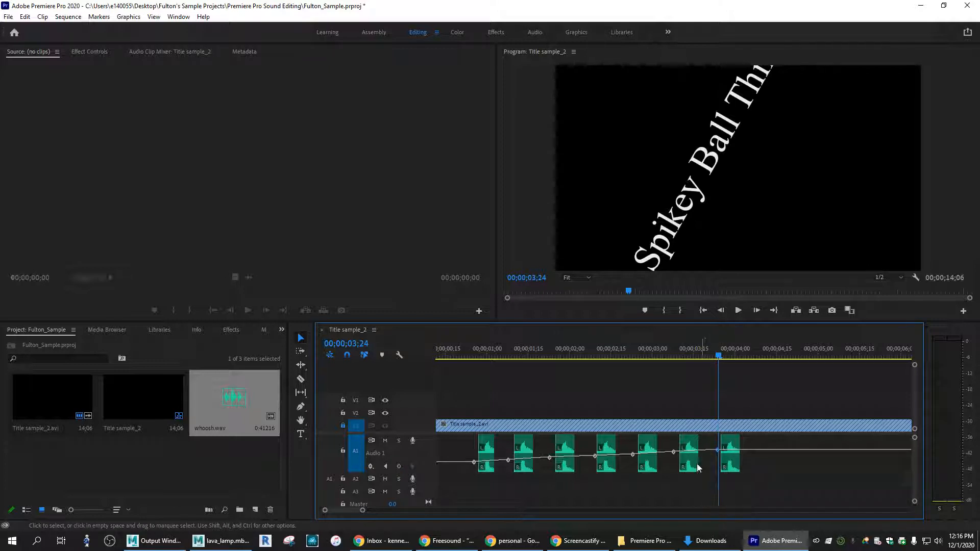
Play the sequence from the start to check the rising whoosh volume, stopping after the title ends.
left_click_drag(718, 354, 416, 361)
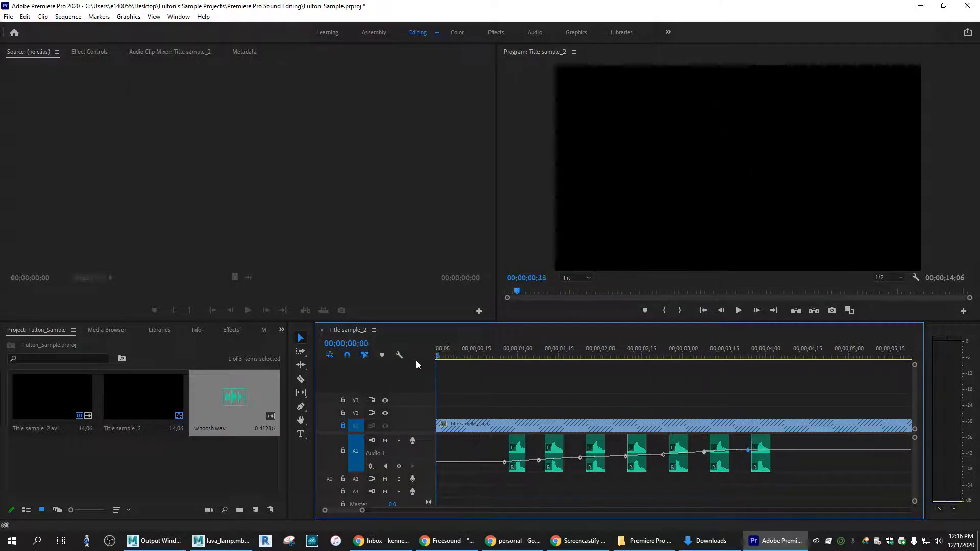
key("space")
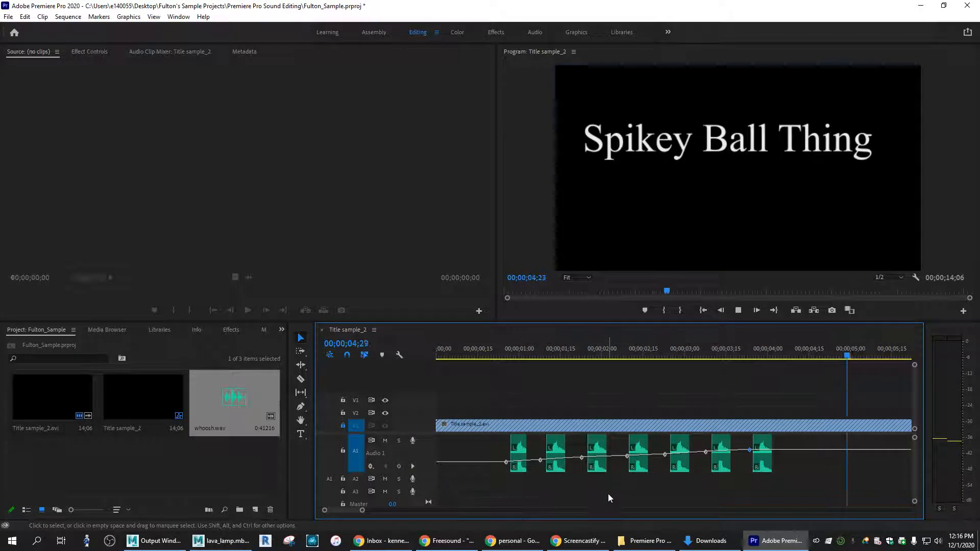
key("space")
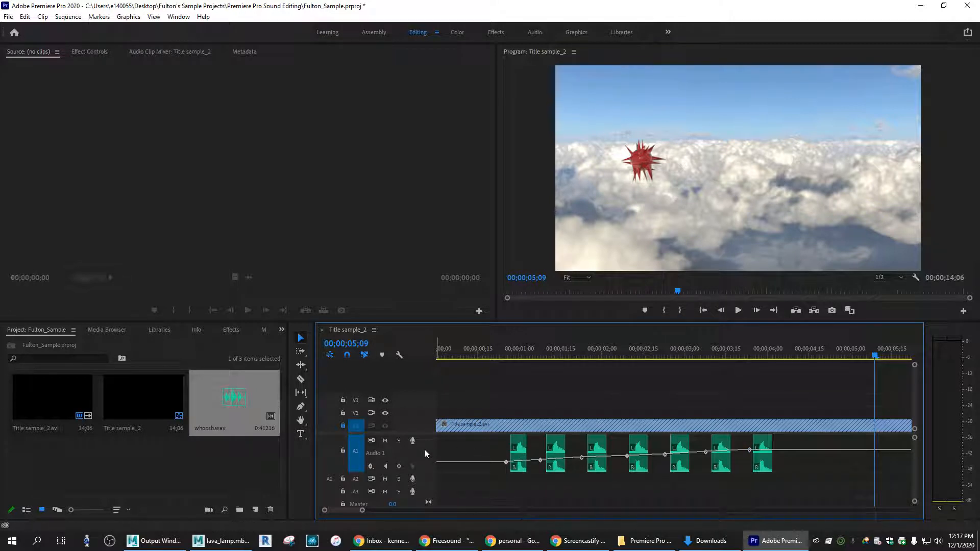
Switch audio track A1 back to displaying clip keyframes.
left_click(372, 467)
left_click(372, 468)
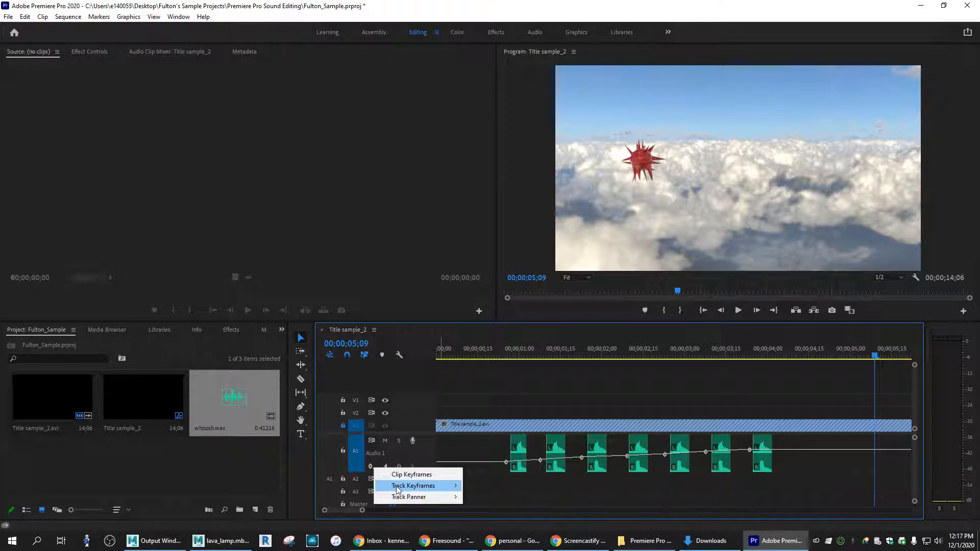
mouse_move(397, 490)
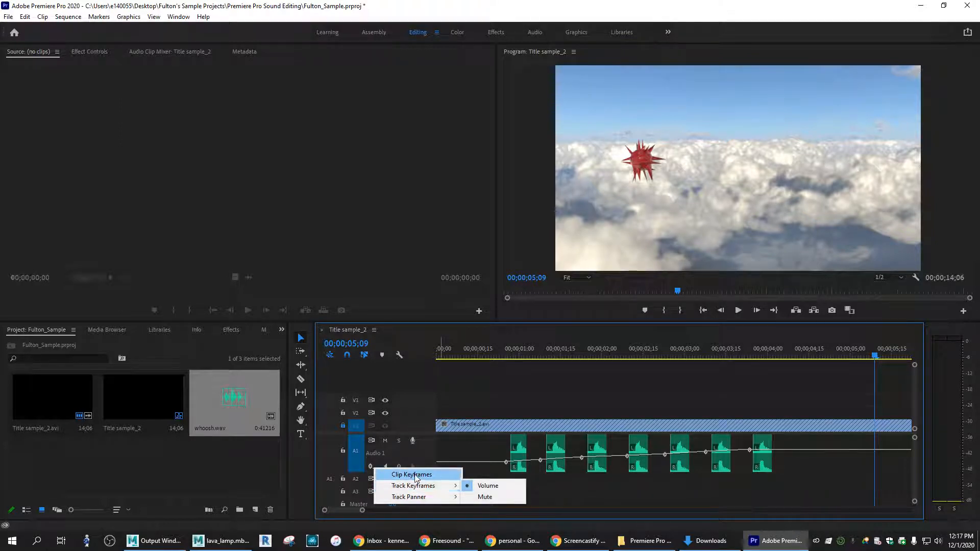
left_click(416, 475)
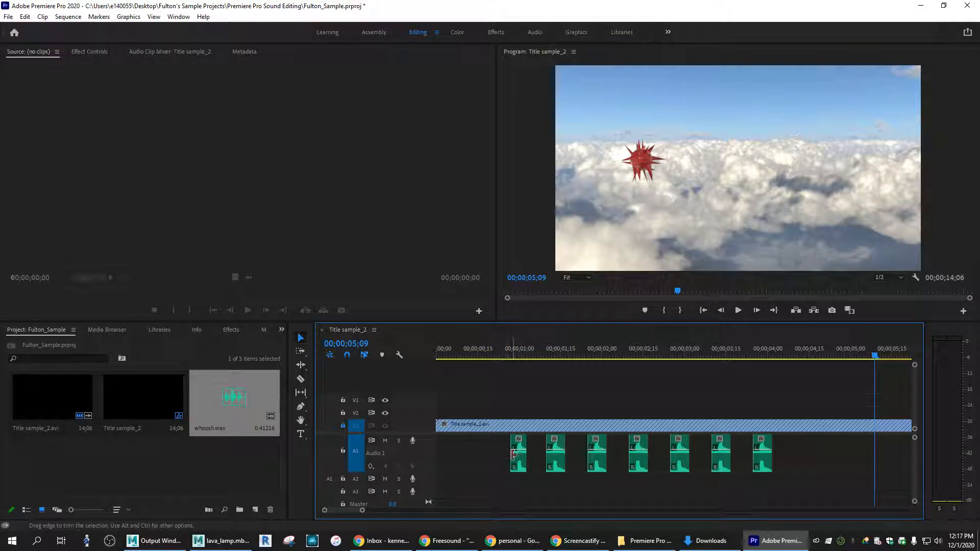
left_click_drag(514, 454, 512, 454)
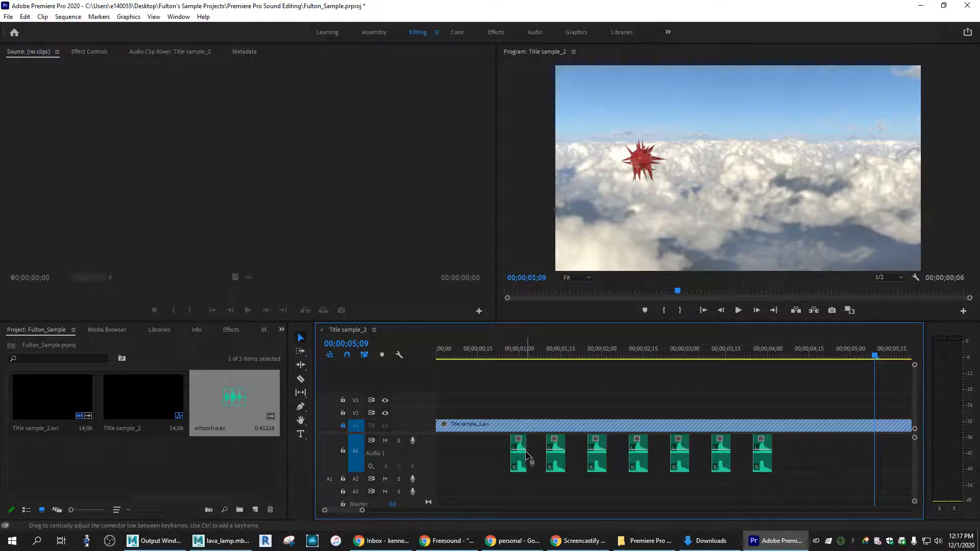
left_click_drag(522, 454, 522, 455)
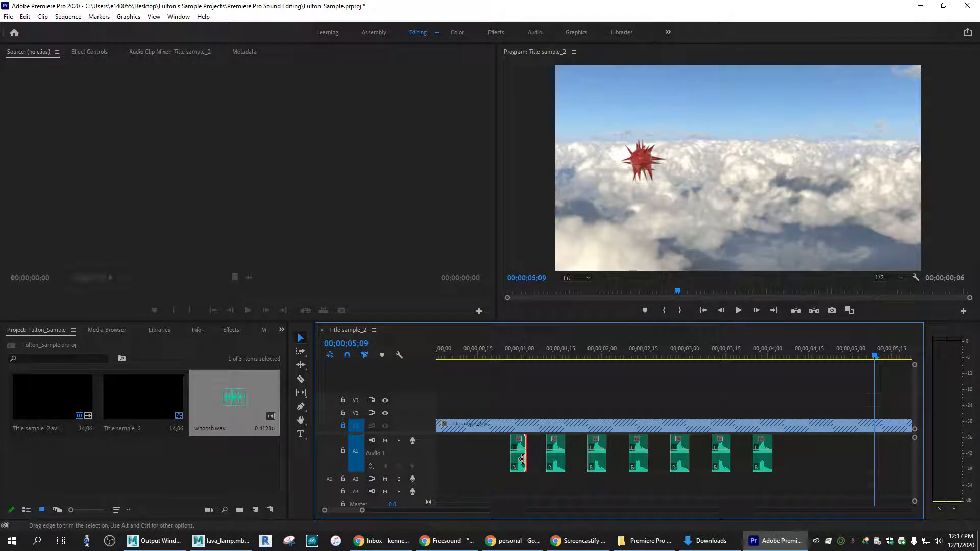
right_click(523, 461)
left_click(444, 458)
left_click(526, 451)
right_click(520, 451)
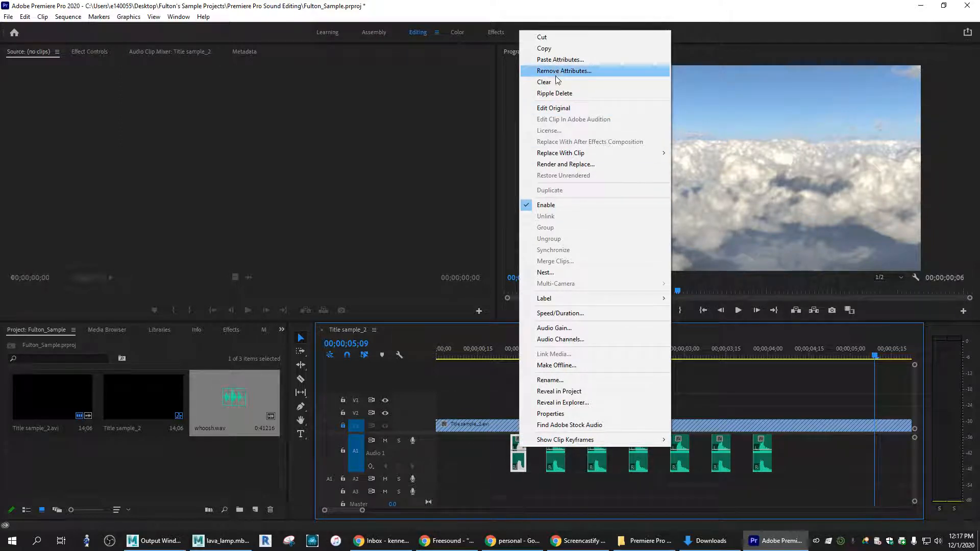
left_click(495, 462)
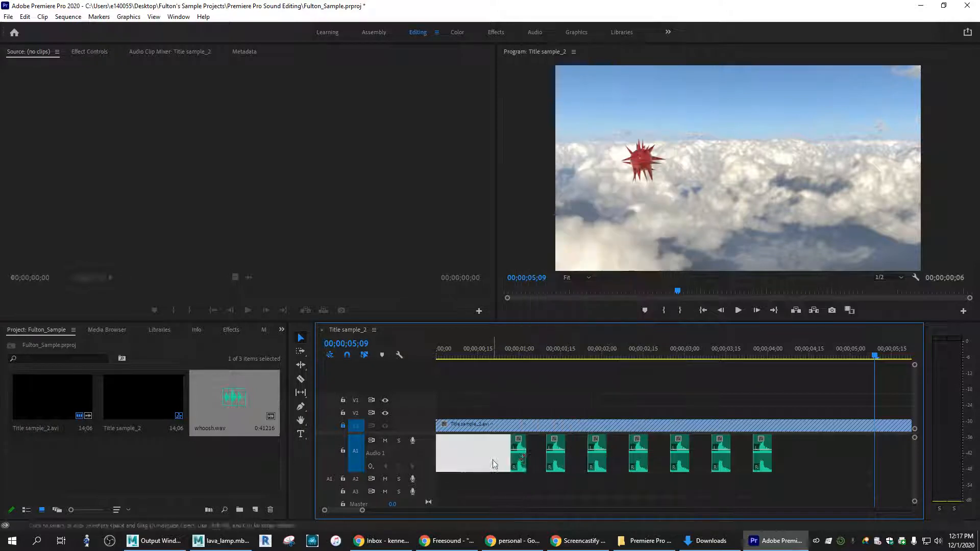
left_click(523, 459)
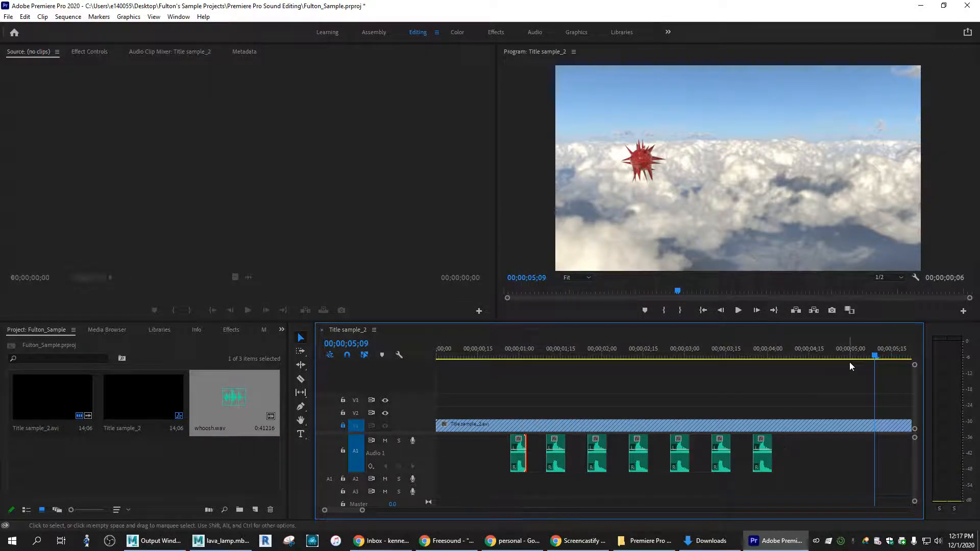
Add sequence markers at 00;00;05;04, where the spiky ball scene begins, and at 00;00;09;02, where it ends.
left_click_drag(849, 367, 557, 366)
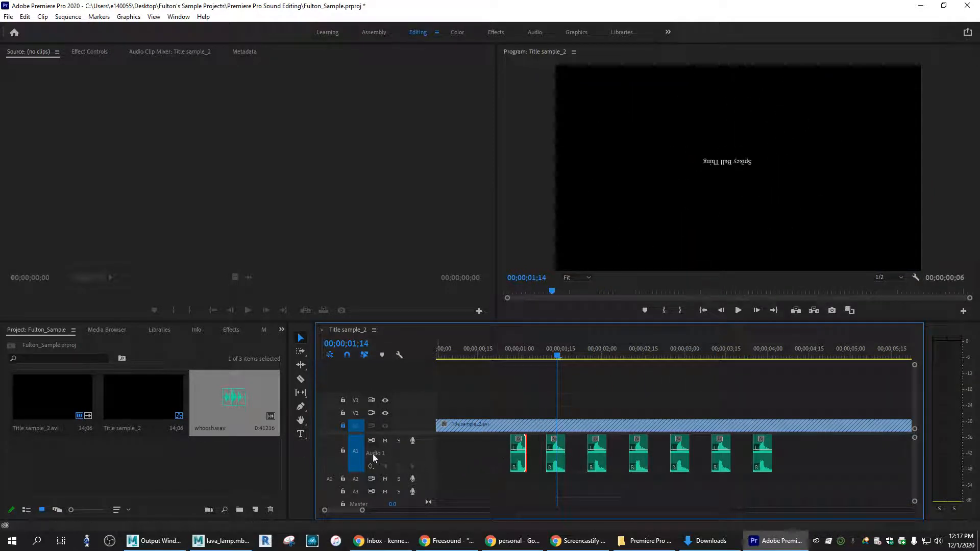
left_click_drag(559, 362, 773, 372)
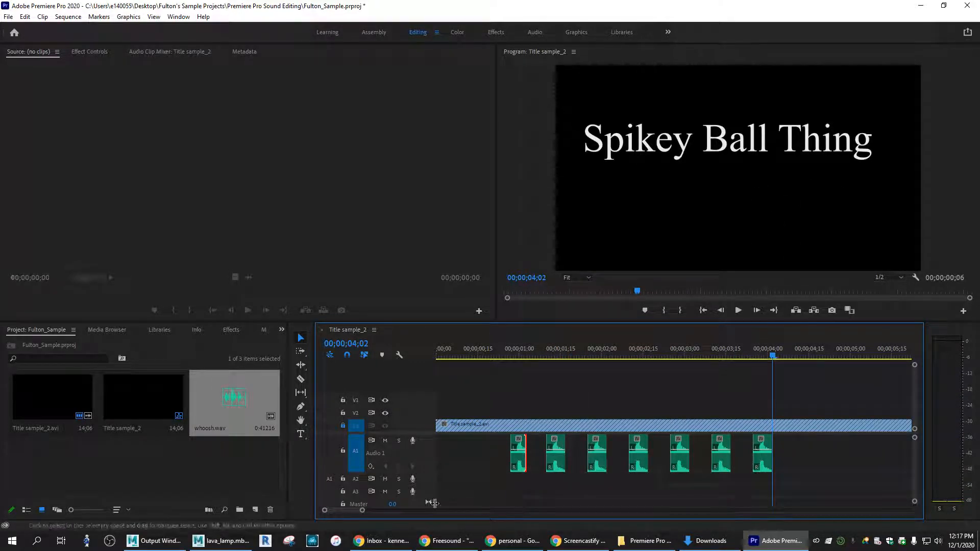
left_click_drag(363, 510, 378, 511)
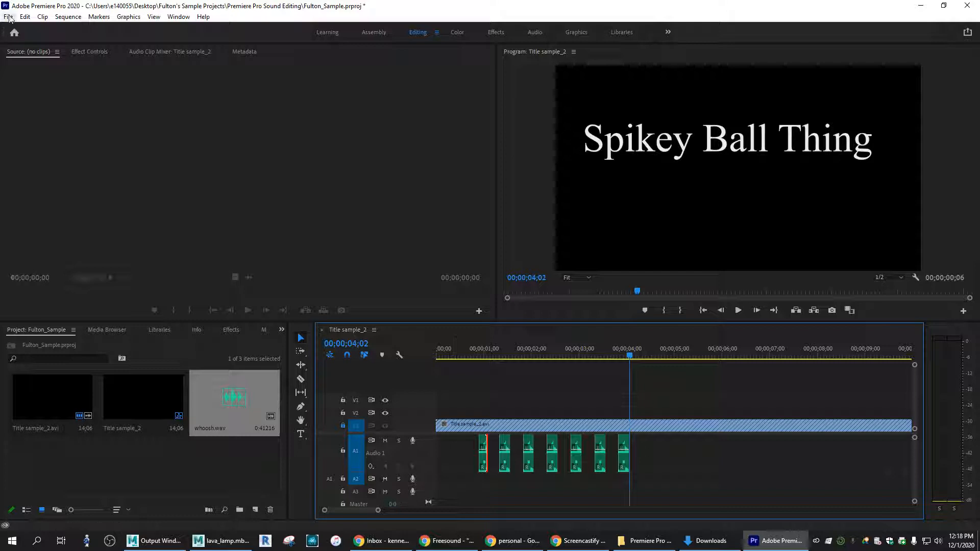
left_click_drag(631, 360, 682, 356)
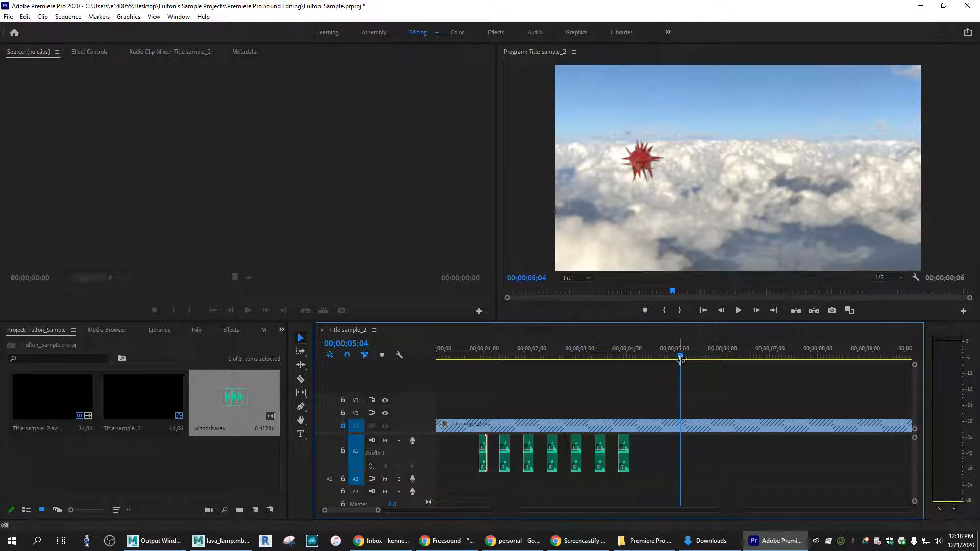
left_click(383, 356)
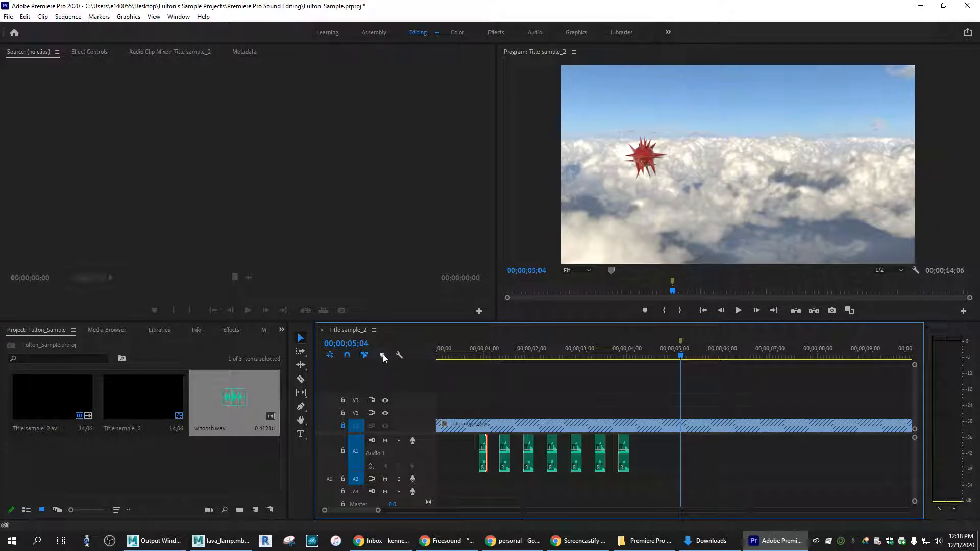
left_click_drag(682, 357, 868, 352)
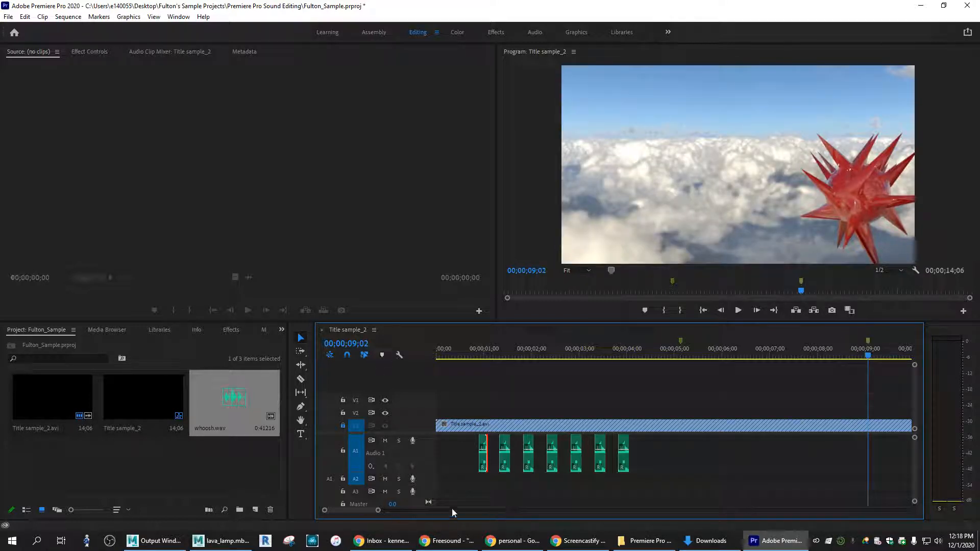
Import wee.wav and place it on audio track A2 starting at 00;00;05;03, by the first marker.
left_click_drag(868, 357, 679, 368)
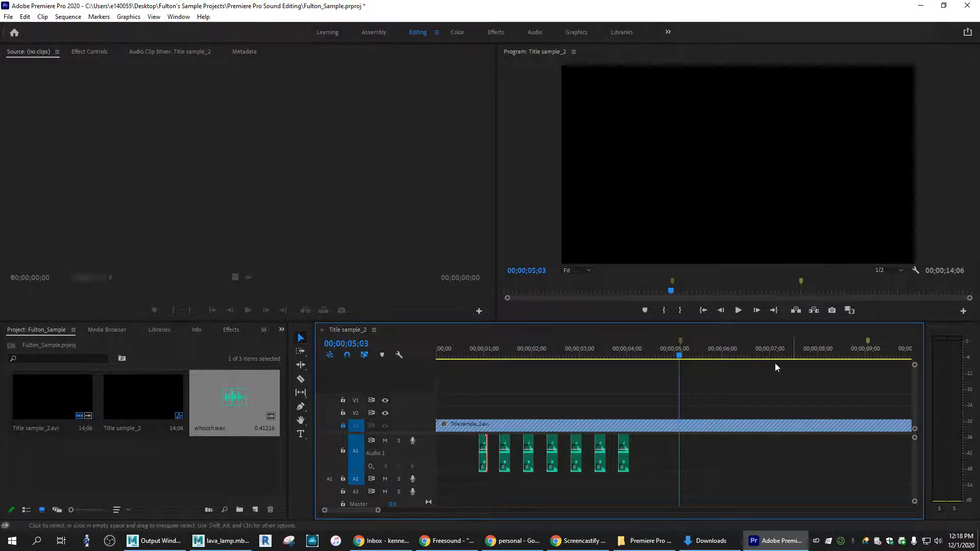
left_click(9, 17)
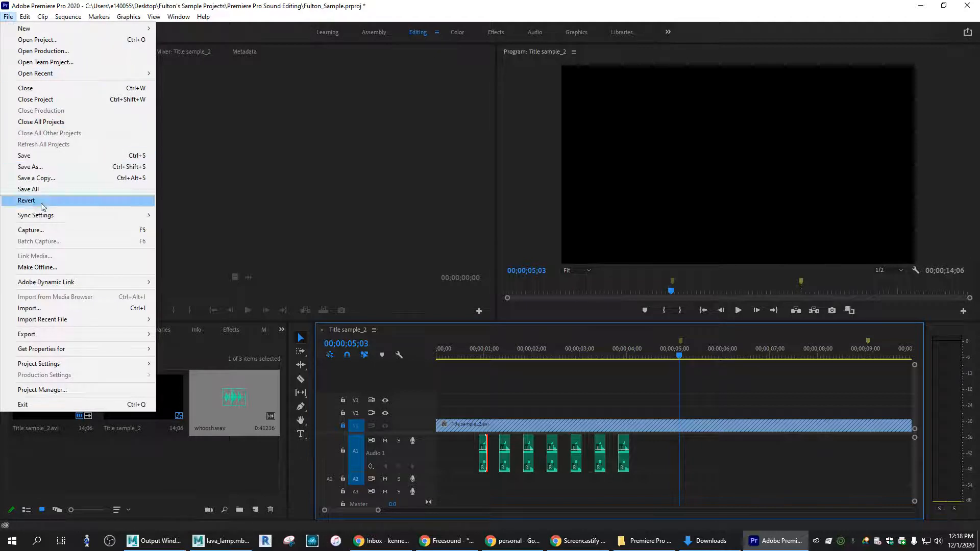
left_click(60, 308)
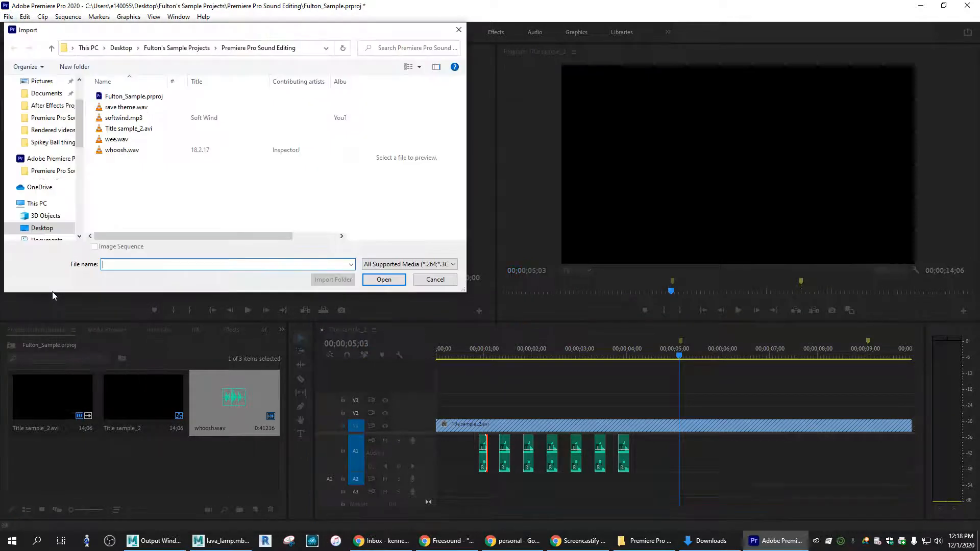
left_click(124, 141)
left_click(394, 282)
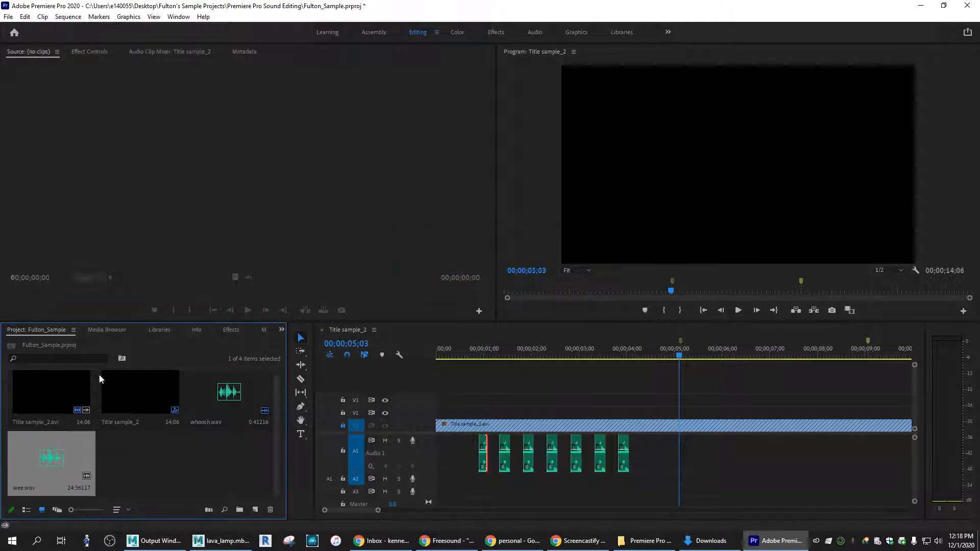
left_click_drag(56, 476, 679, 482)
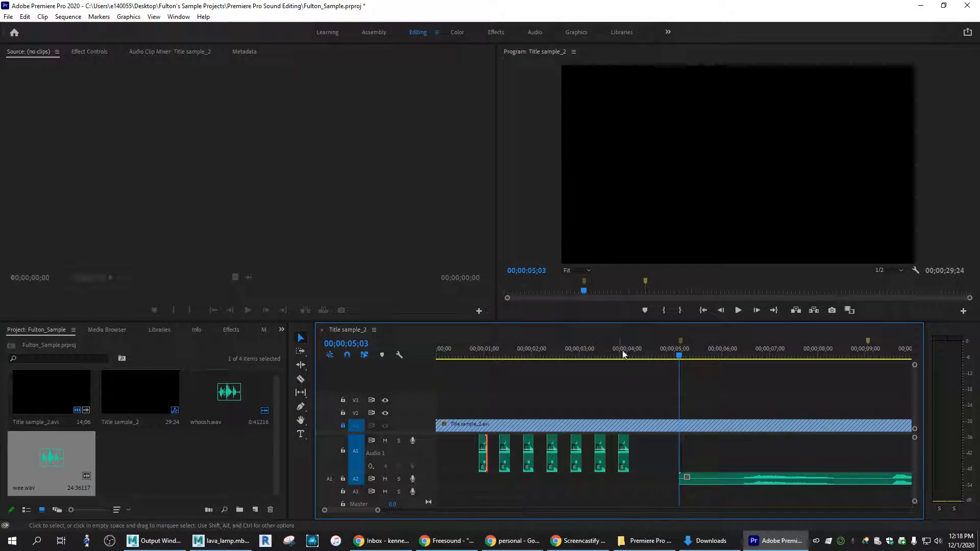
Play the spiky ball scene, then trim the end of the wee.wav clip to the second marker, giving a duration of 00;00;03;29.
key("space")
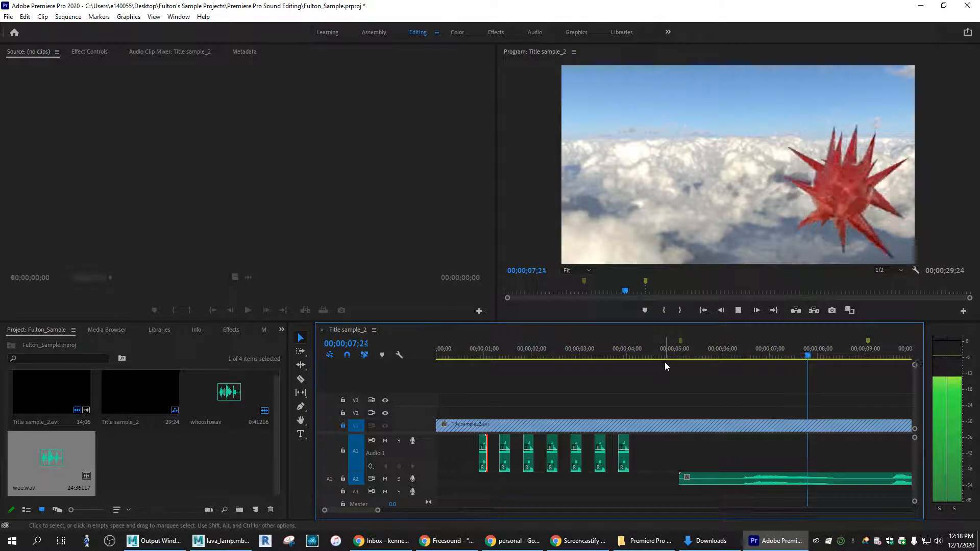
key("space")
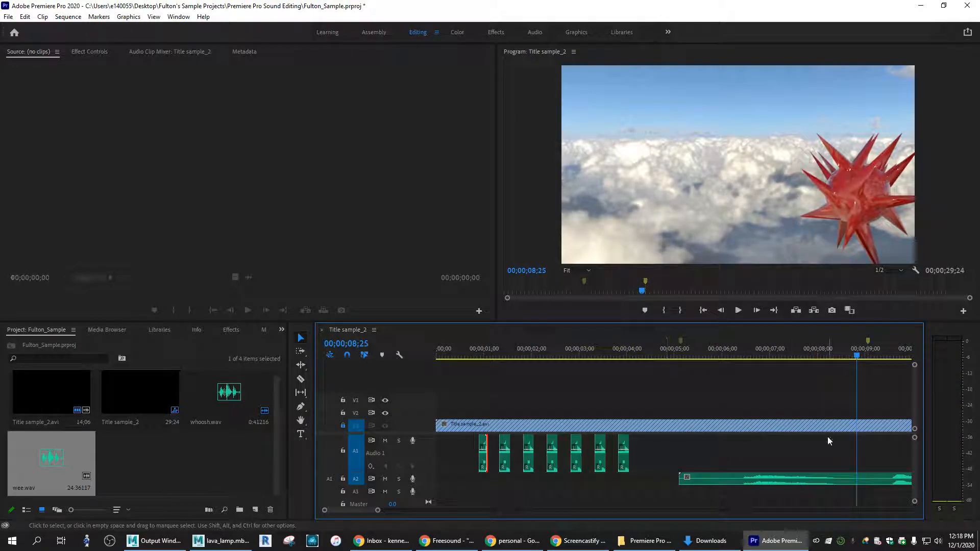
key("shift+Right")
key("shift+Right")
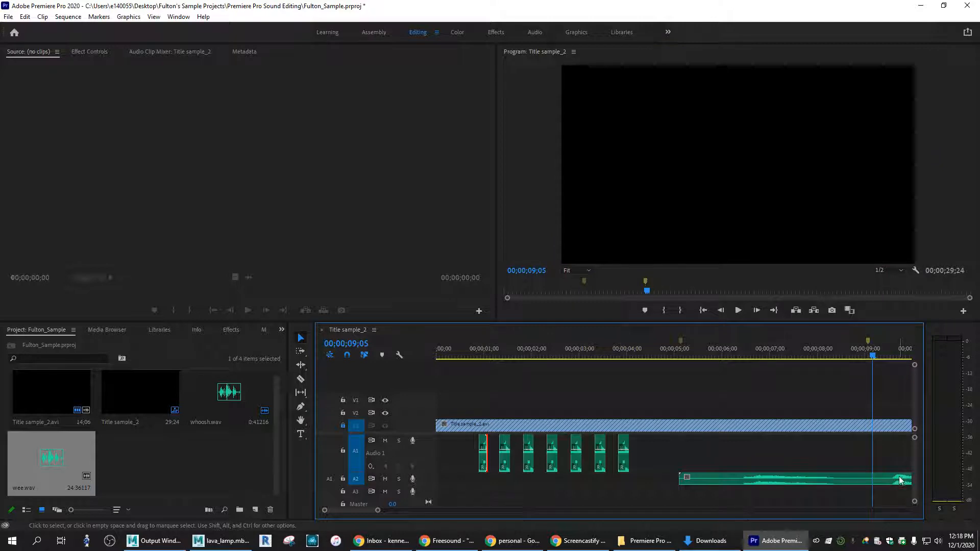
left_click_drag(378, 510, 439, 512)
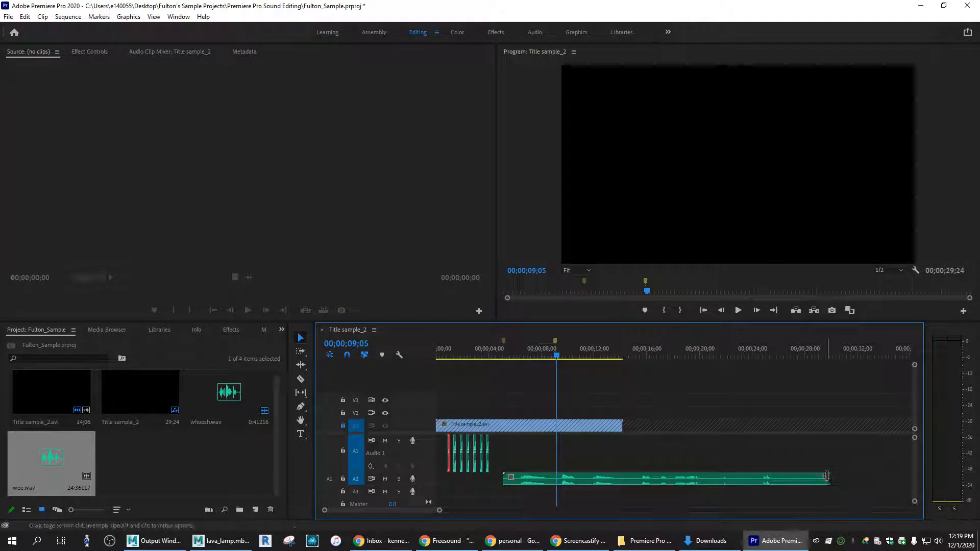
left_click_drag(826, 476, 553, 475)
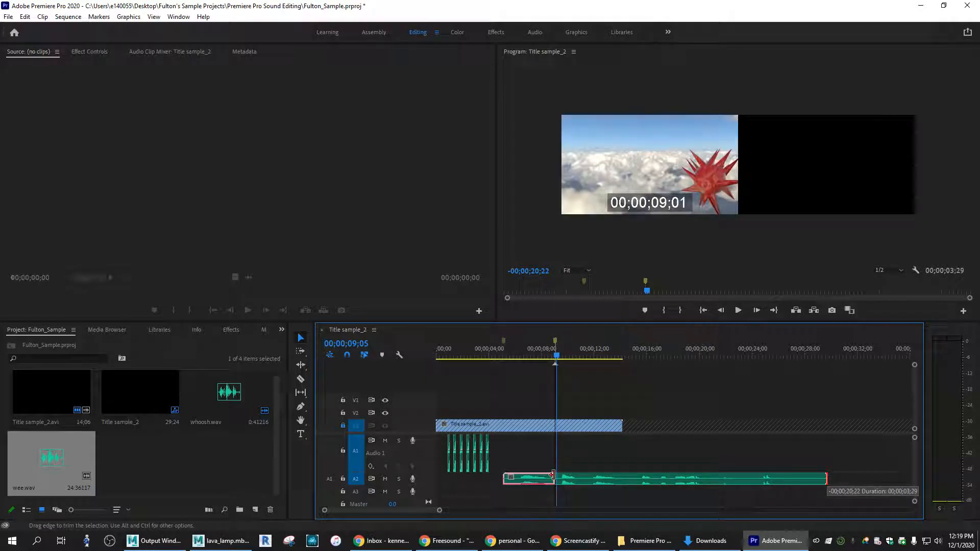
left_click_drag(553, 475, 554, 475)
Play the sequence from the first whoosh past the end of the wee.wav clip to check the sounds.
left_click_drag(556, 358, 451, 363)
key("space")
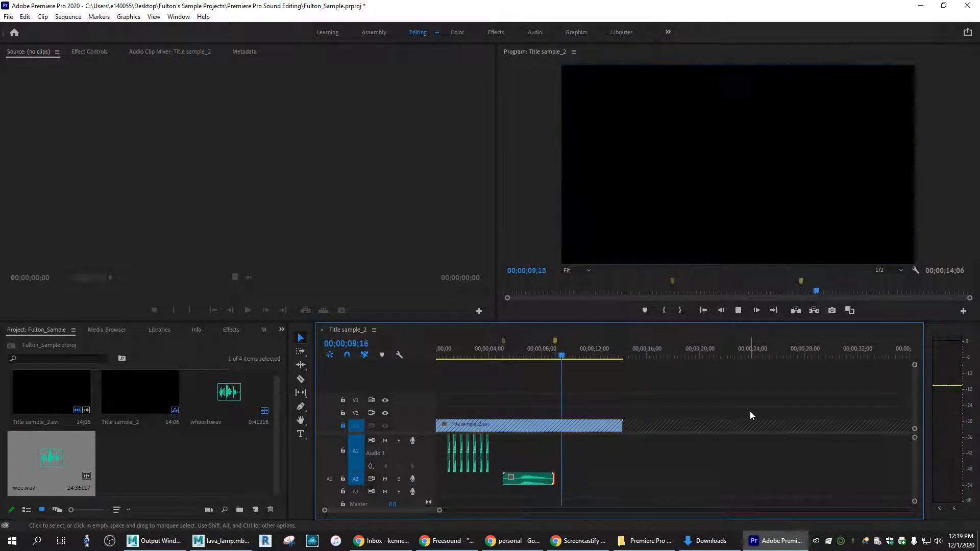
key("space")
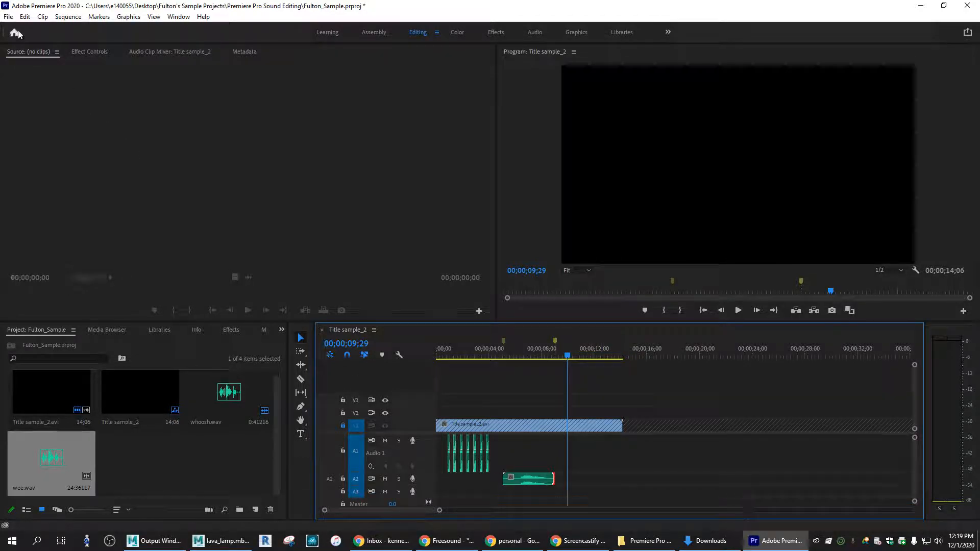
Import rave theme.wav and place it on audio track A3 starting at the second marker, where the wee.wav clip ends.
left_click(8, 17)
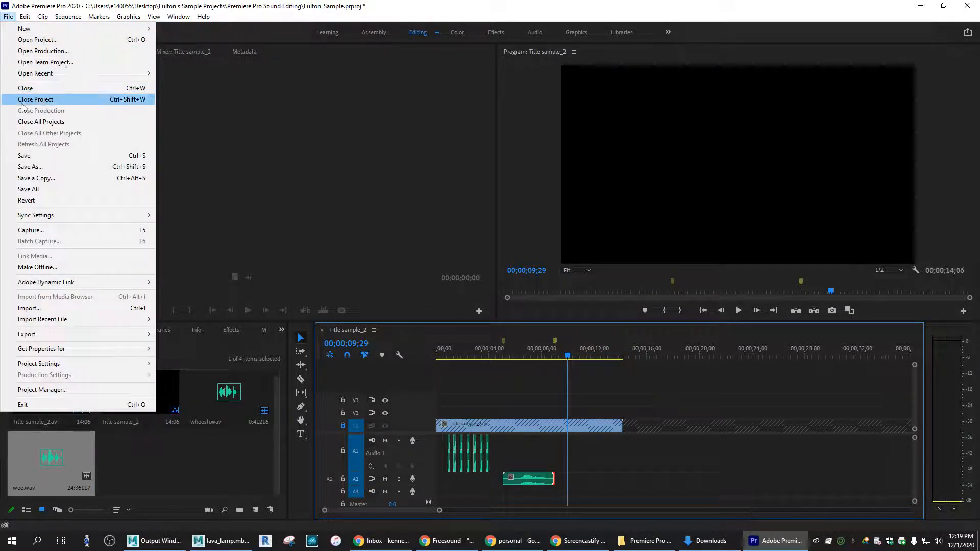
left_click(44, 313)
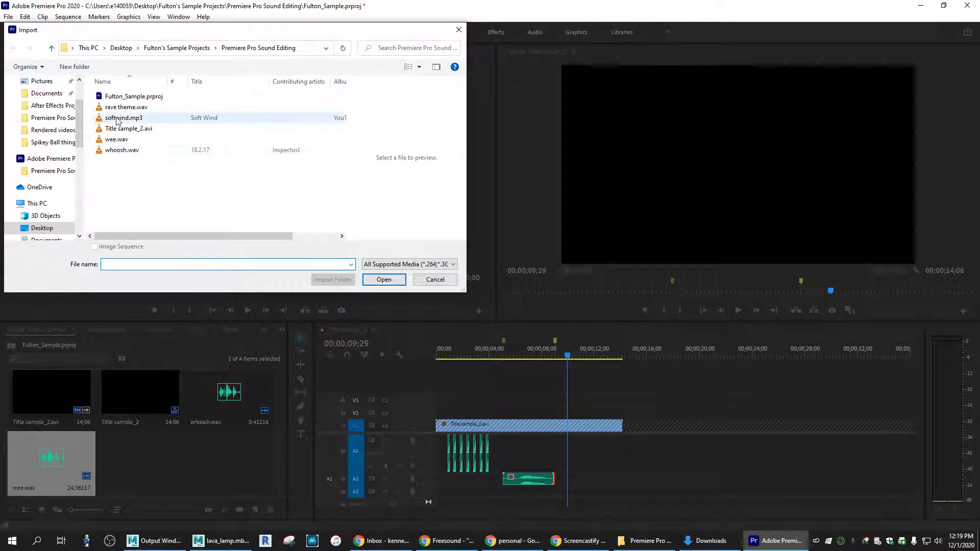
left_click(126, 108)
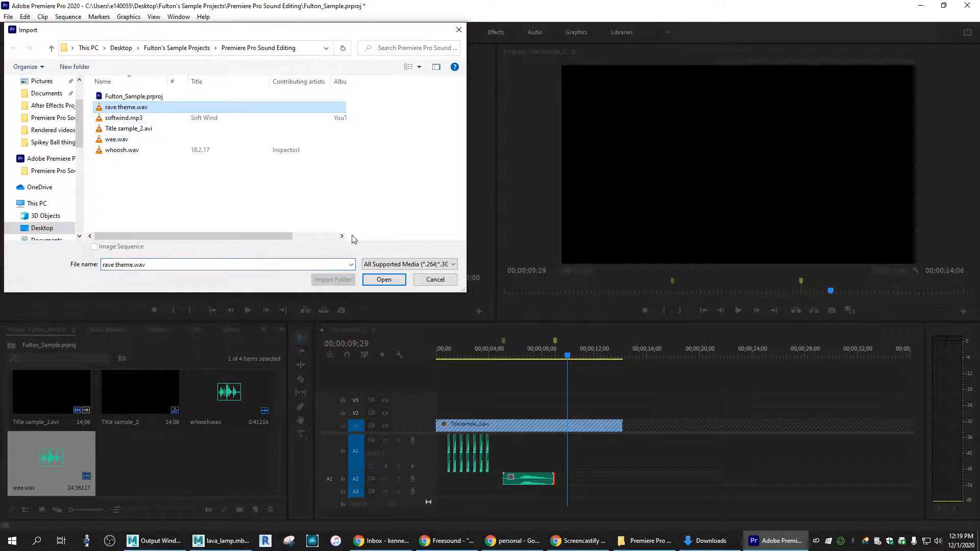
left_click(385, 280)
left_click_drag(141, 460, 560, 495)
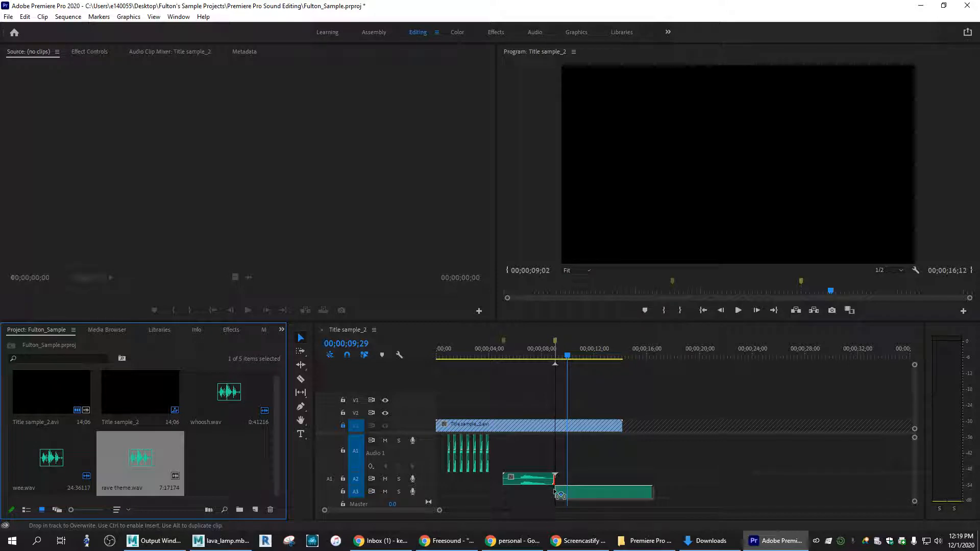
left_click_drag(560, 495, 560, 494)
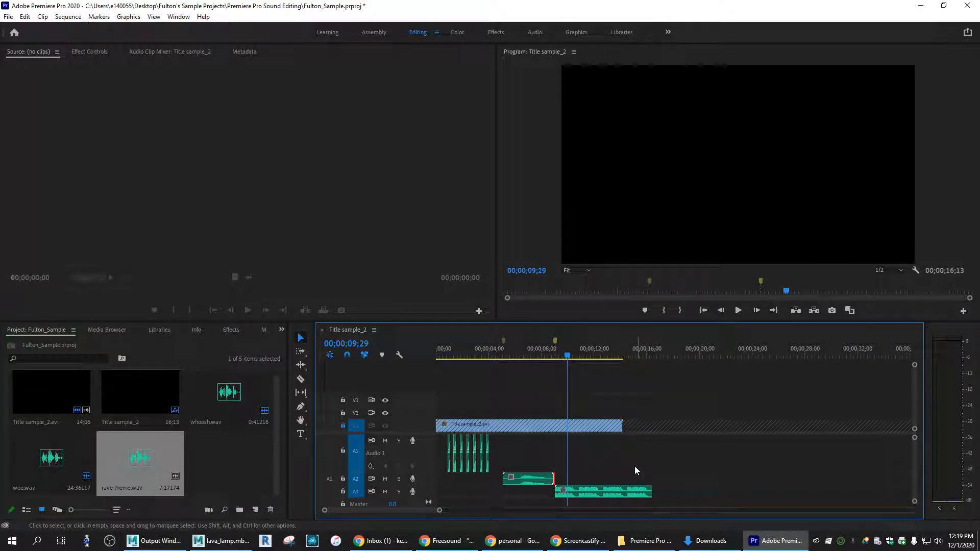
Play from the spiky ball scene through the closing credit to check the rave theme, lowering the system volume to 16.
left_click_drag(569, 359, 529, 363)
key("space")
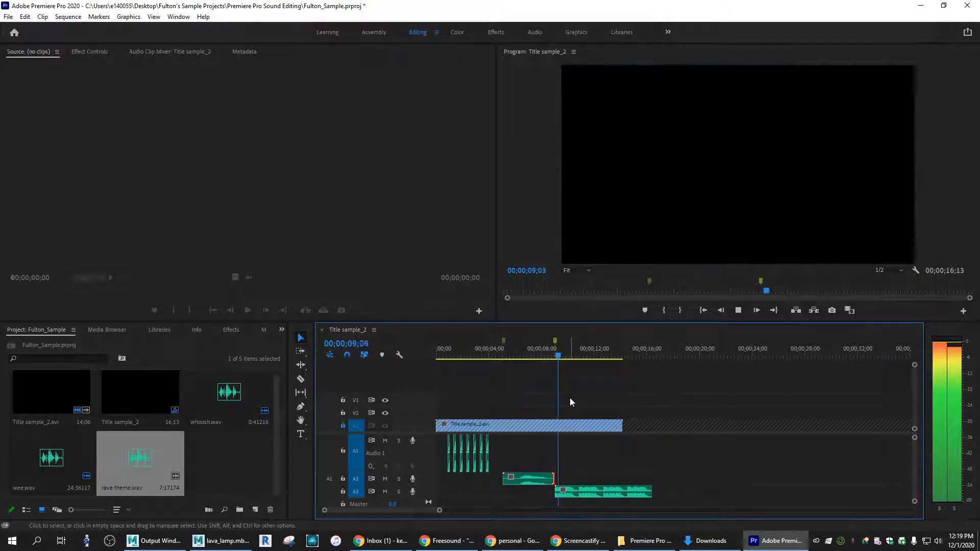
key("XF86AudioLowerVolume")
key("XF86AudioLowerVolume")
key("XF86AudioLowerVolume")
key("XF86AudioLowerVolume")
key("XF86AudioLowerVolume")
key("XF86AudioLowerVolume")
key("XF86AudioLowerVolume")
key("XF86AudioLowerVolume")
key("XF86AudioLowerVolume")
key("XF86AudioLowerVolume")
key("XF86AudioLowerVolume")
key("XF86AudioLowerVolume")
key("XF86AudioLowerVolume")
key("XF86AudioLowerVolume")
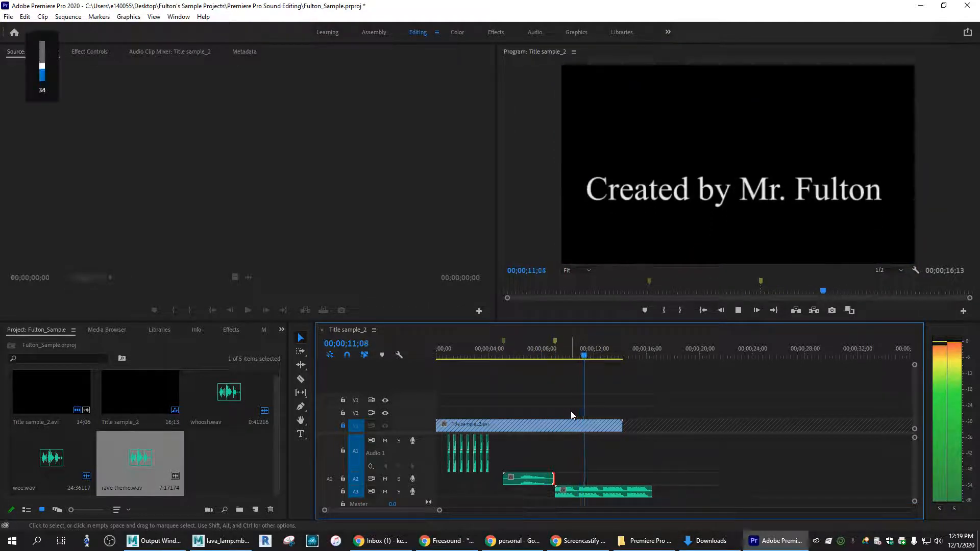
key("XF86AudioRaiseVolume")
key("XF86AudioRaiseVolume")
key("XF86AudioRaiseVolume")
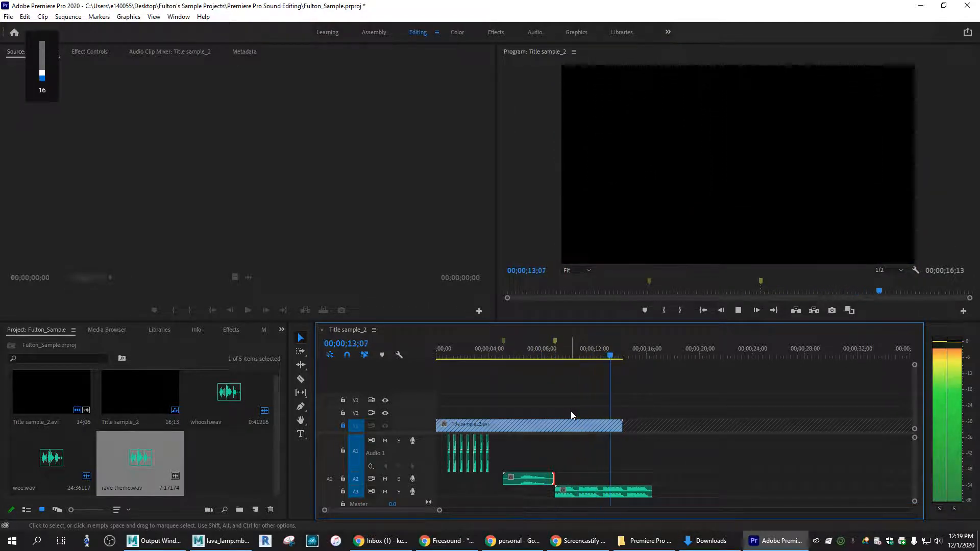
key("space")
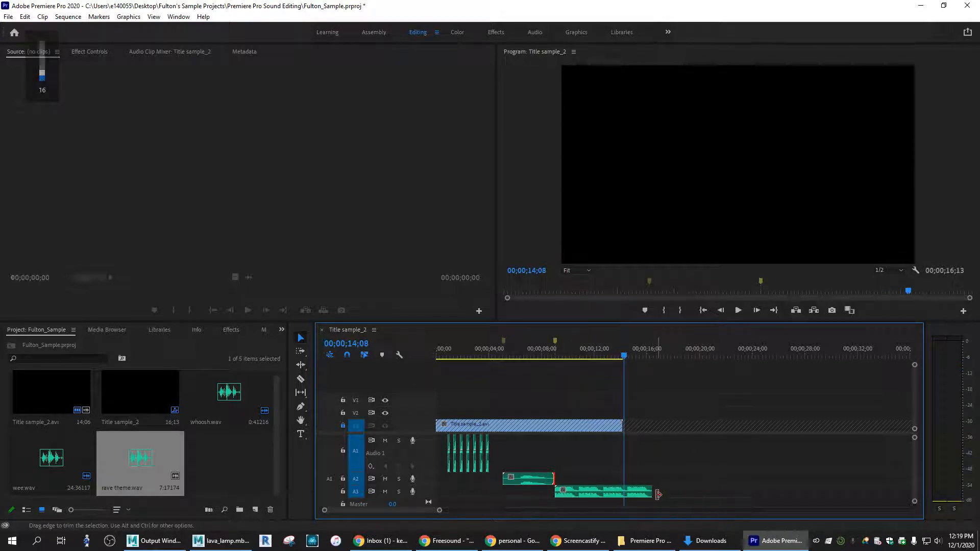
Trim the end of the rave theme clip on A3 back to 00;00;14;08, the end of the video.
left_click_drag(649, 491, 624, 492)
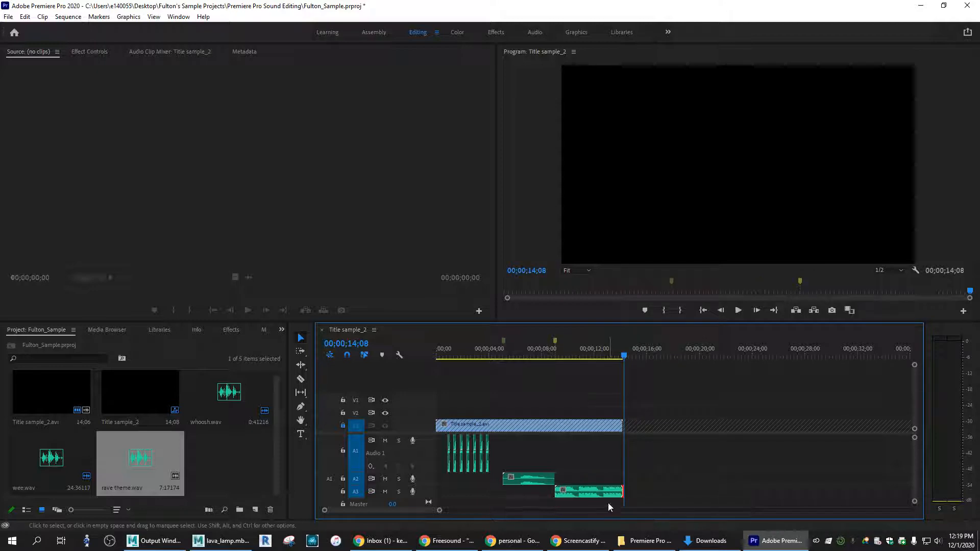
left_click_drag(622, 365, 607, 369)
key("space")
Play the spiky ball scene to check the change from wee.wav to the rave theme, and park the playhead at 00;00;09;00.
left_click_drag(624, 356, 498, 352)
key("space")
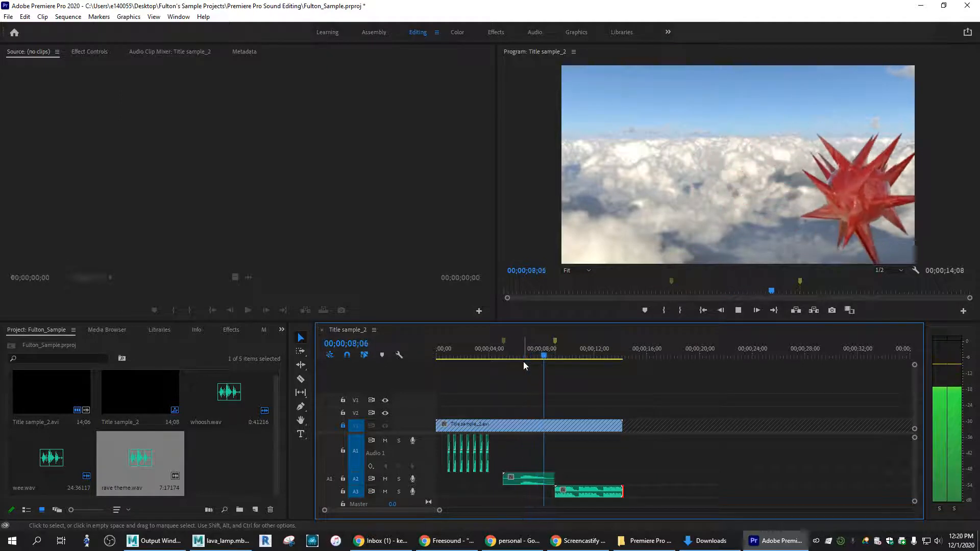
key("space")
scroll(618, 455, "down", 1)
scroll(615, 455, "up", 1)
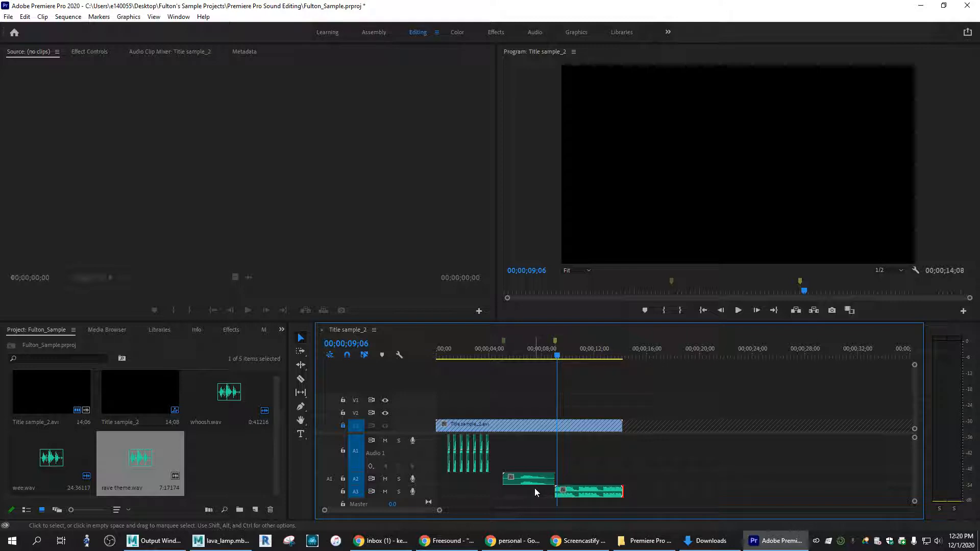
left_click(549, 355)
mouse_move(549, 356)
left_mouse_down()
mouse_move(505, 355)
mouse_move(554, 355)
left_mouse_up()
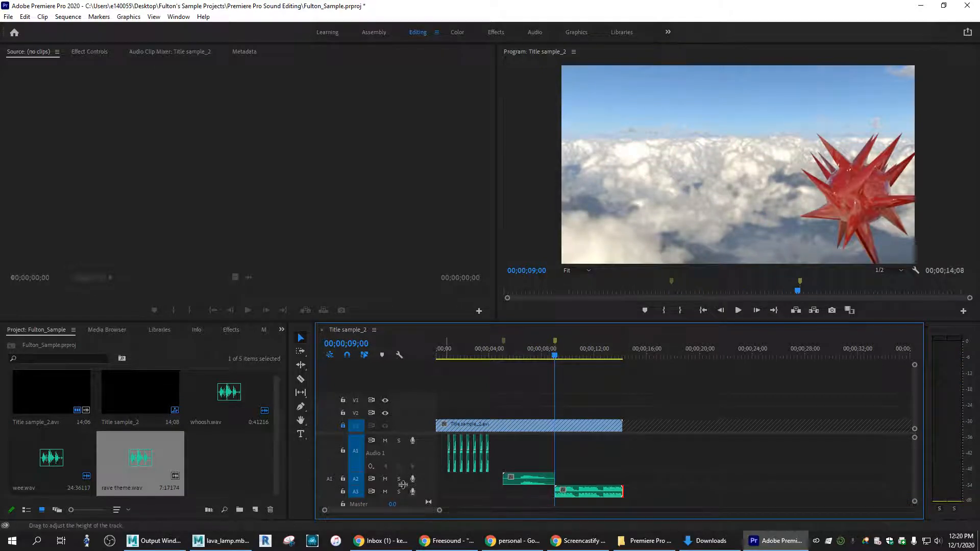
Add a fourth audio track, A4, below the rave theme track and bring it into view.
scroll(403, 485, "down", 1)
right_click(430, 493)
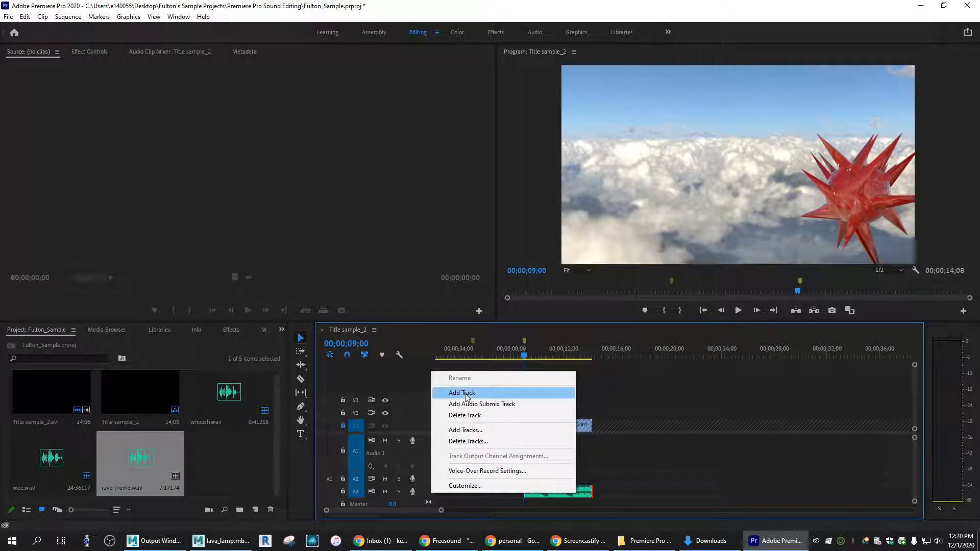
right_click(421, 491)
left_click(449, 391)
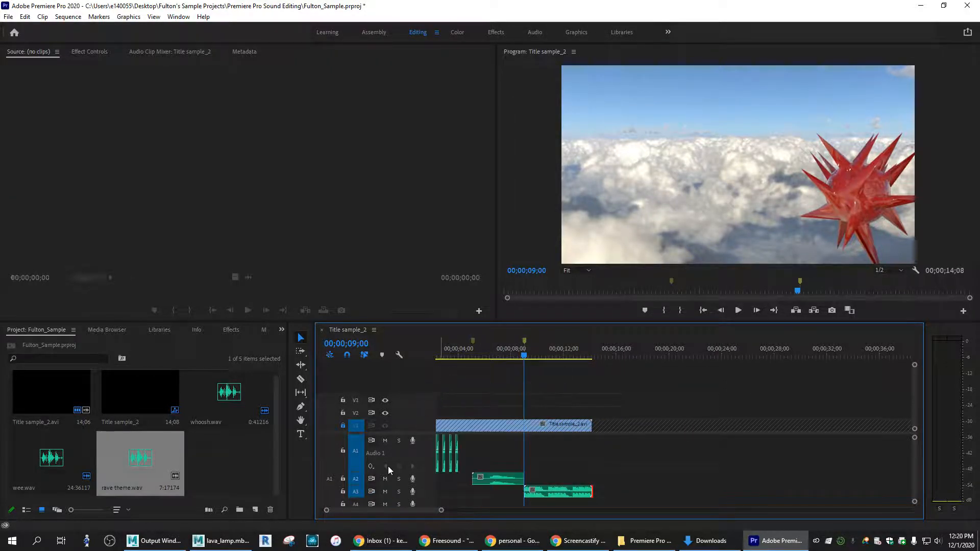
scroll(389, 467, "down", 1)
left_click_drag(913, 446, 914, 448)
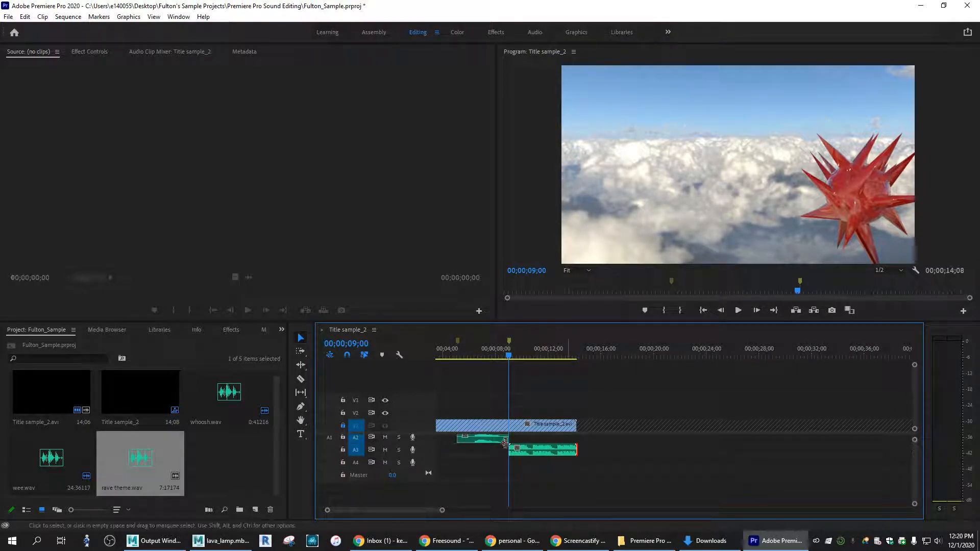
left_click(354, 464)
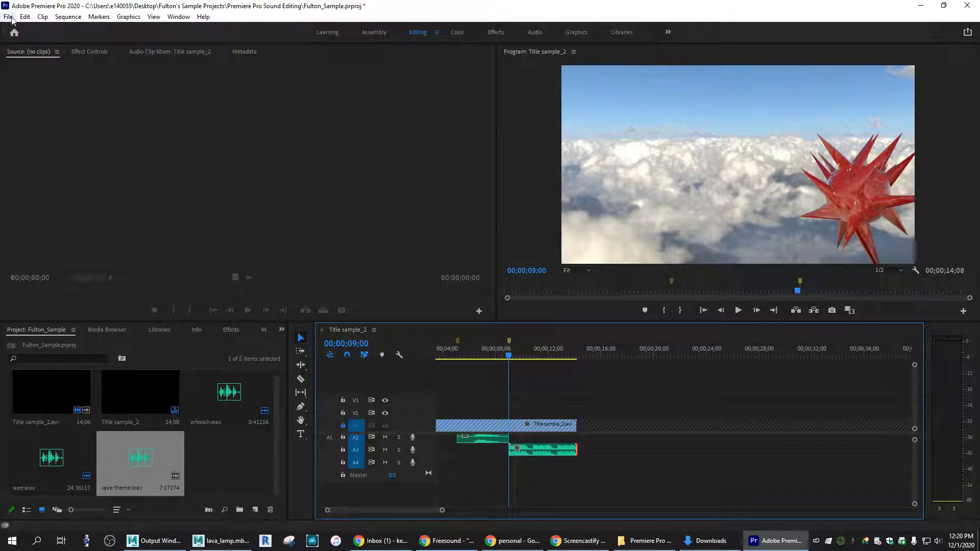
Review the clips on all audio tracks across the sequence, with the playhead near the start of the title scene.
left_click_drag(442, 513, 379, 511)
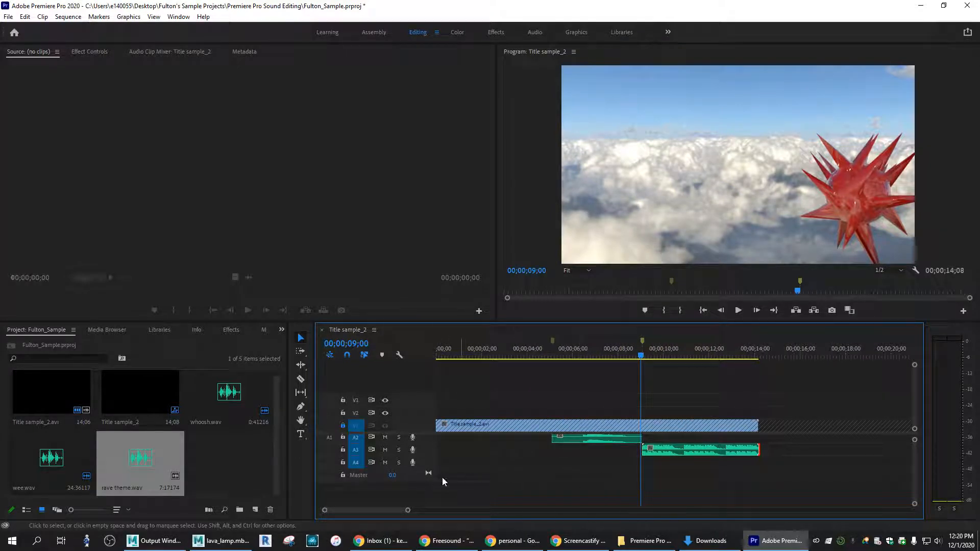
scroll(464, 471, "down", 2)
scroll(465, 463, "up", 2)
left_click_drag(408, 512, 335, 501)
left_click_drag(672, 360, 466, 364)
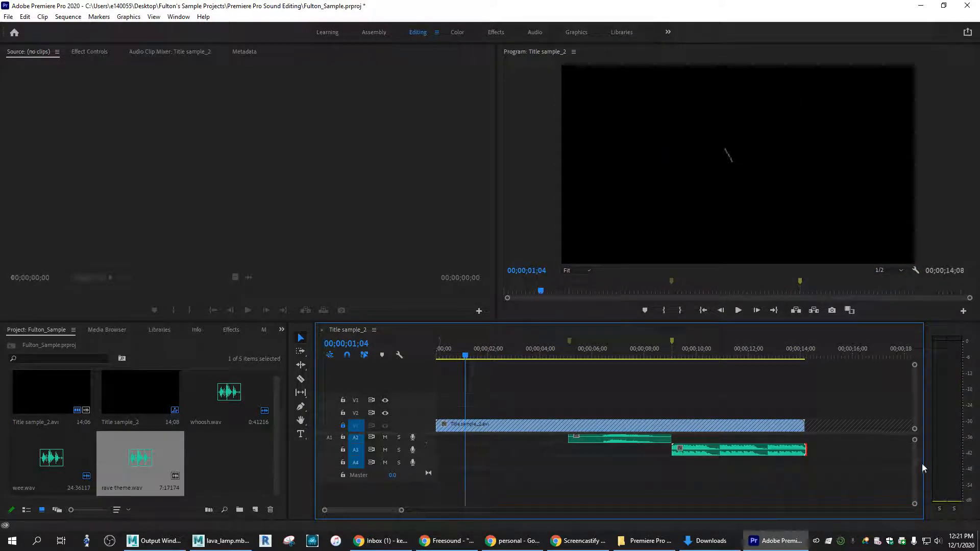
scroll(915, 468, "up", 3)
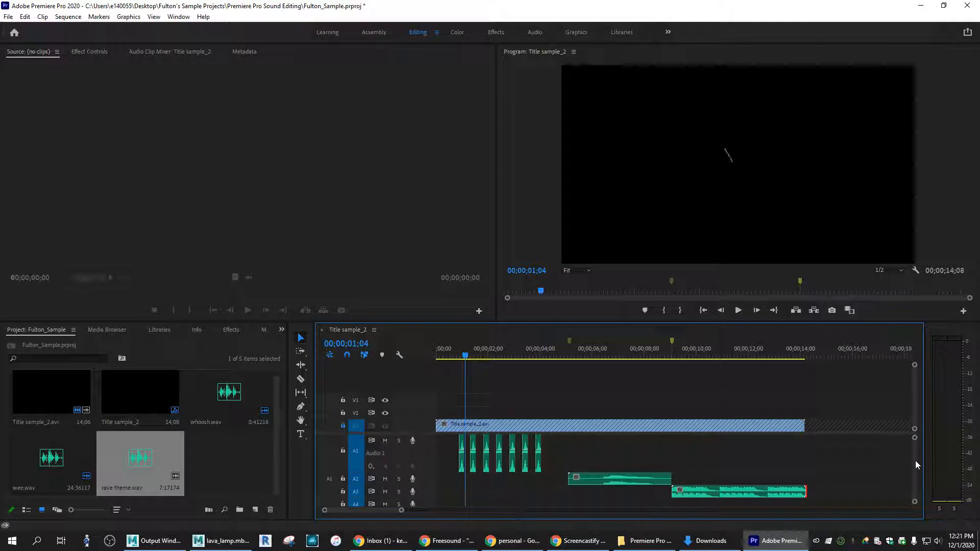
scroll(915, 465, "down", 1)
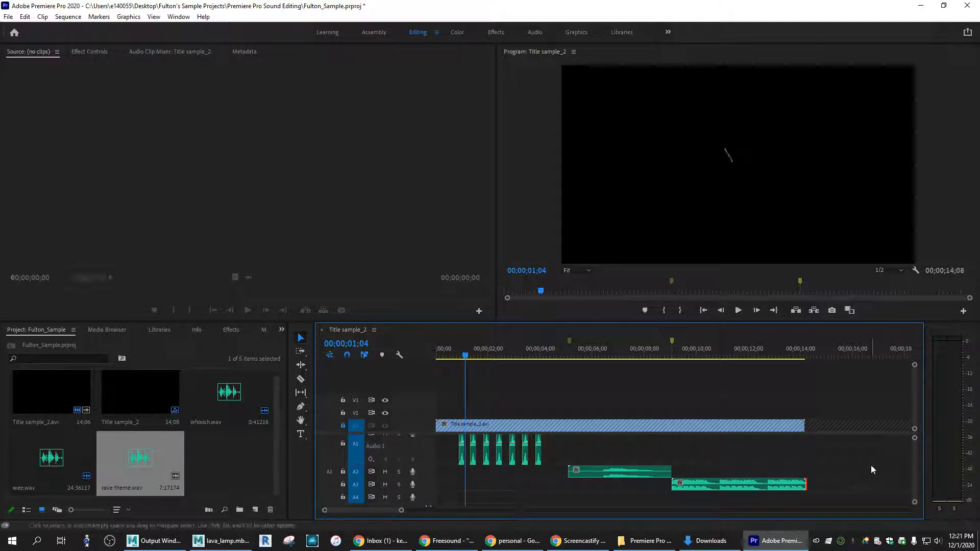
scroll(913, 454, "down", 3)
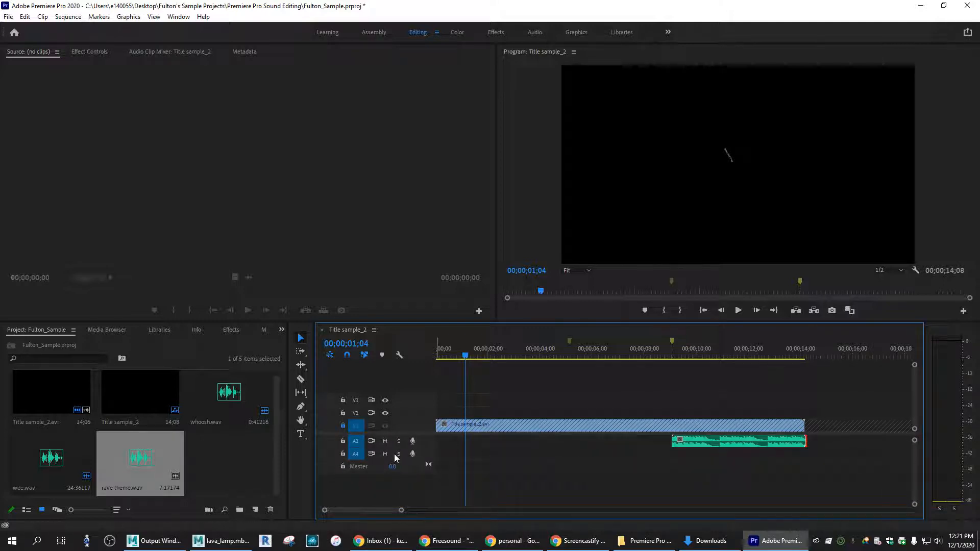
Import softwind.mp3 into the project and place it on audio track A4 at the start of the sequence.
left_click(8, 17)
left_click(75, 308)
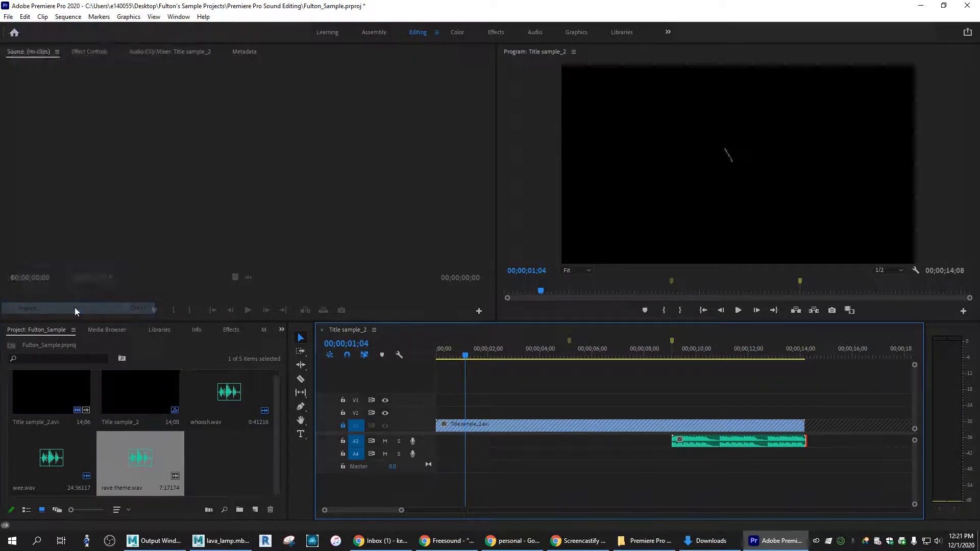
left_click(122, 118)
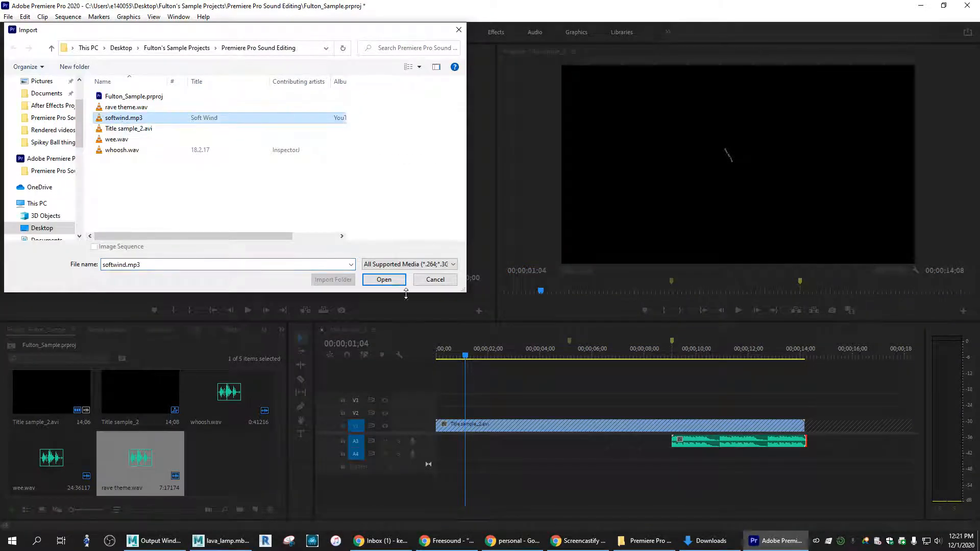
left_click(386, 282)
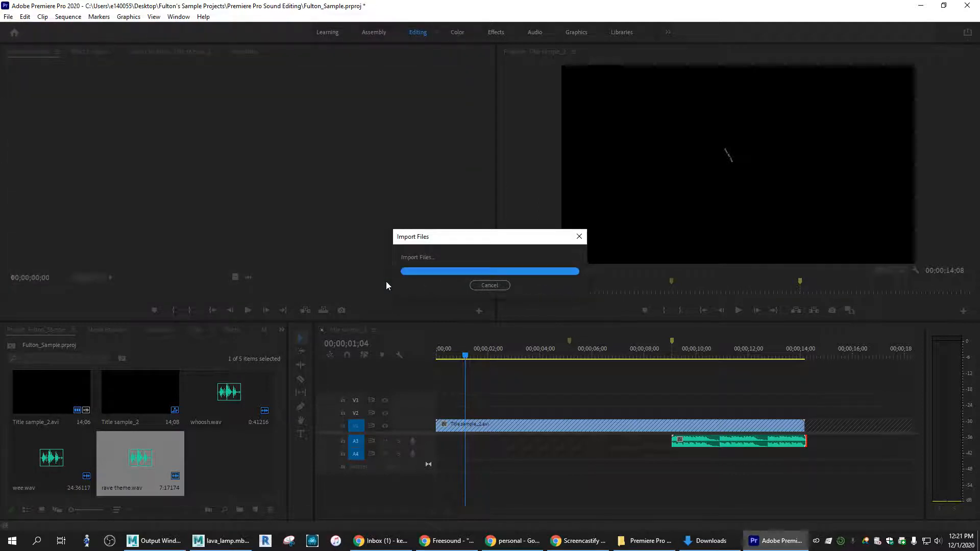
left_click_drag(237, 473, 443, 458)
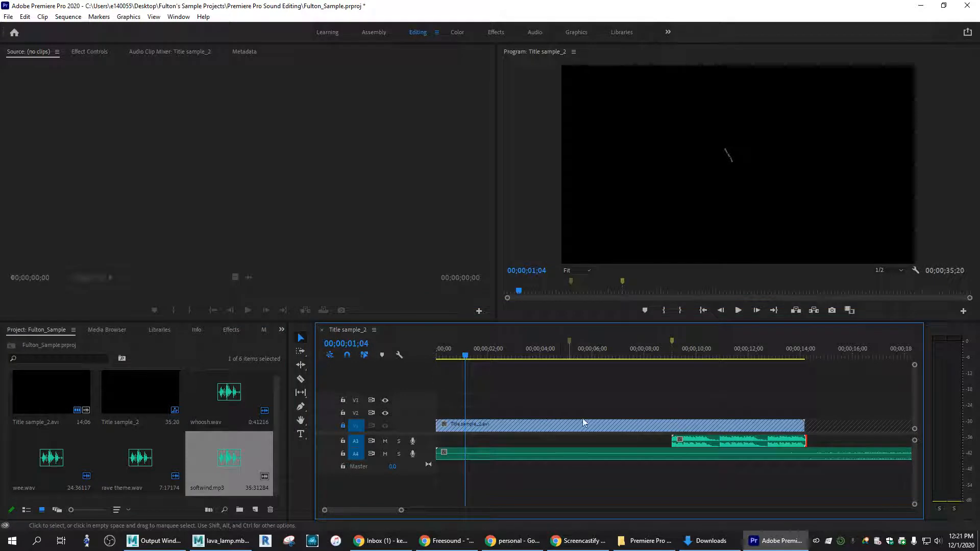
Trim the start of the softwind clip on A4 to 00;00;06;04 and slide the clip back to the sequence start.
left_click_drag(447, 352, 597, 384)
left_click_drag(401, 510, 458, 508)
left_click_drag(562, 454, 549, 458)
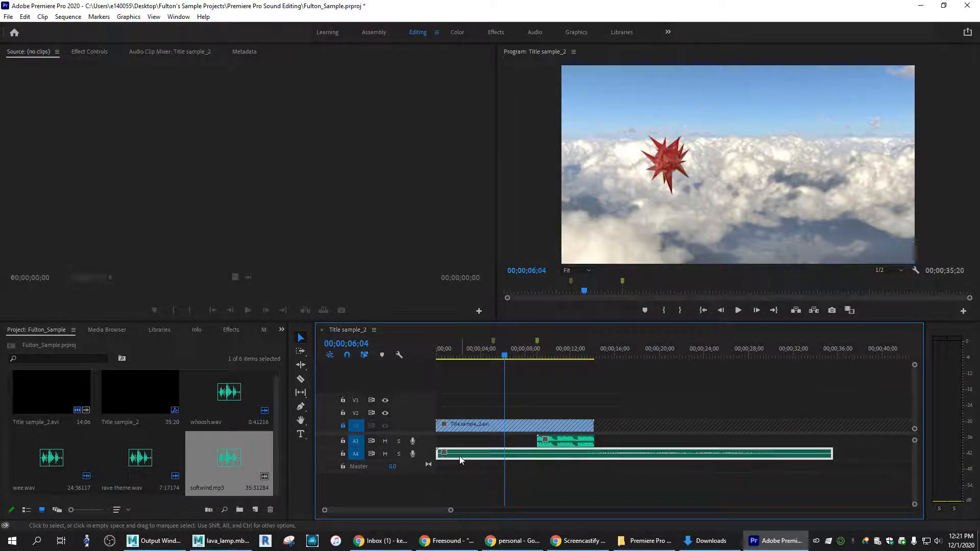
left_click_drag(437, 454, 505, 456)
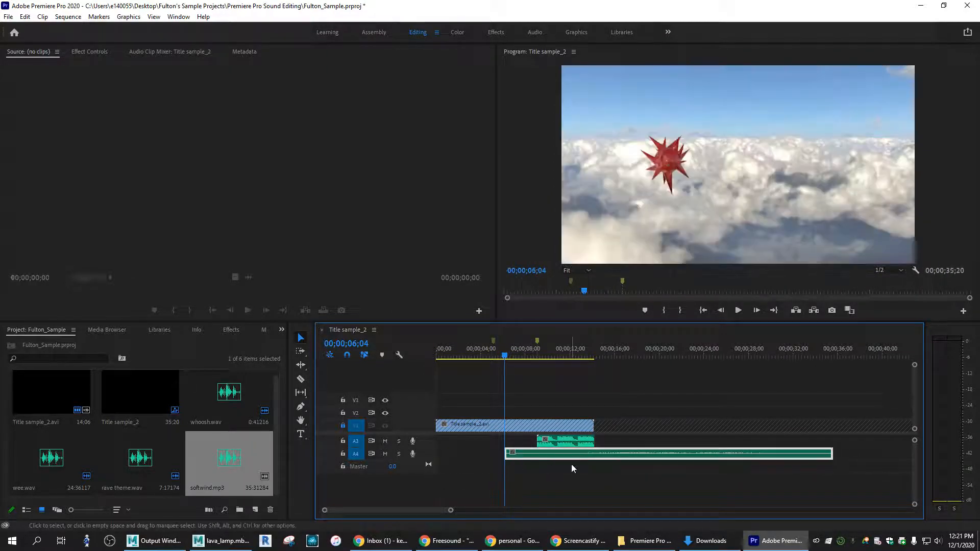
left_click_drag(451, 510, 435, 512)
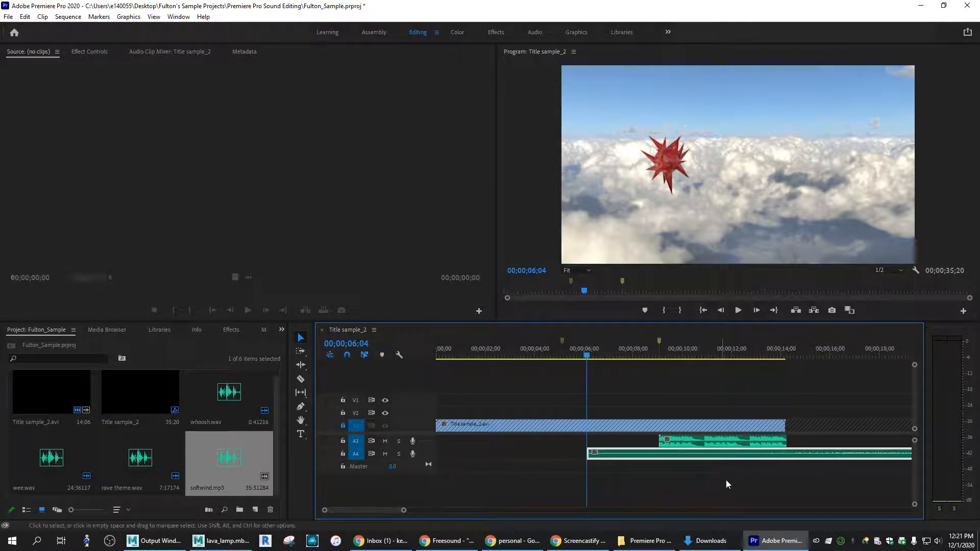
left_click_drag(777, 461, 676, 460)
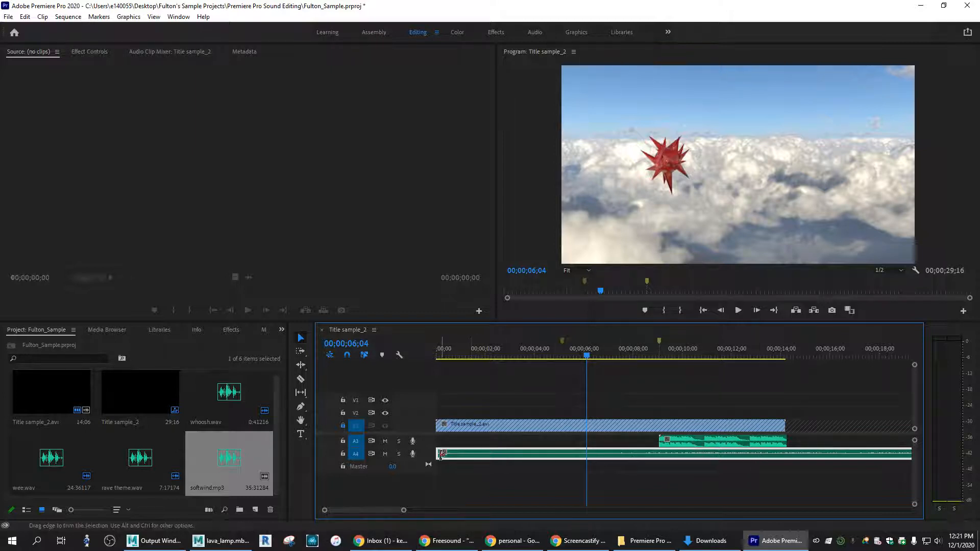
Trim about 8 more seconds off the start of the softwind clip in two passes, sliding it back to the sequence start.
left_click_drag(453, 454, 596, 454)
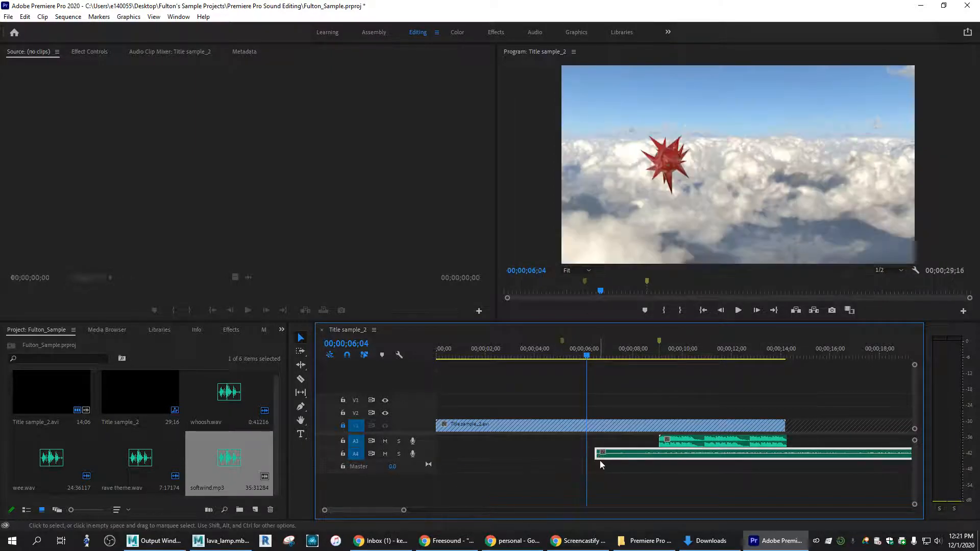
left_click_drag(658, 460, 498, 461)
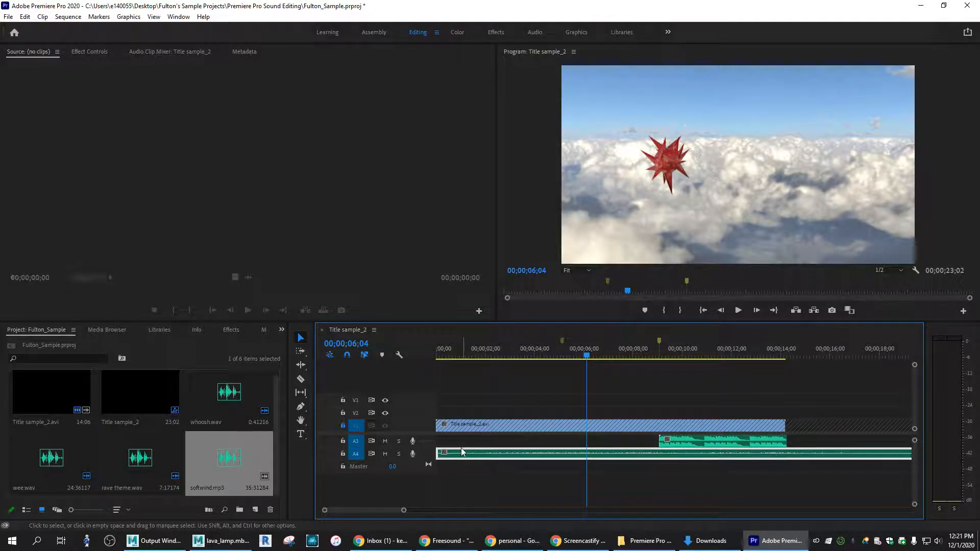
left_click_drag(439, 453, 465, 461)
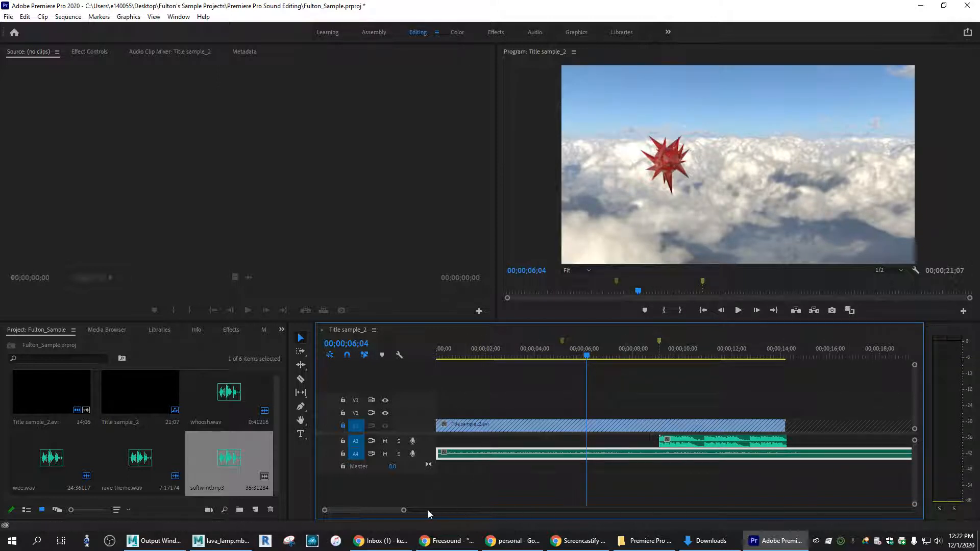
Trim the end of the softwind clip on A4 back to 00;00;14;06, the end of the video.
scroll(393, 511, "right", 5)
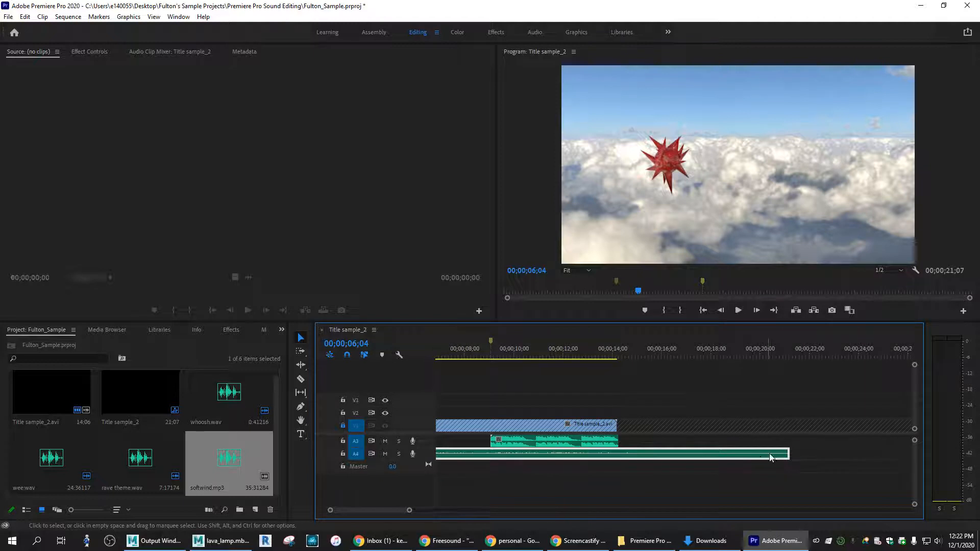
left_click_drag(788, 454, 618, 440)
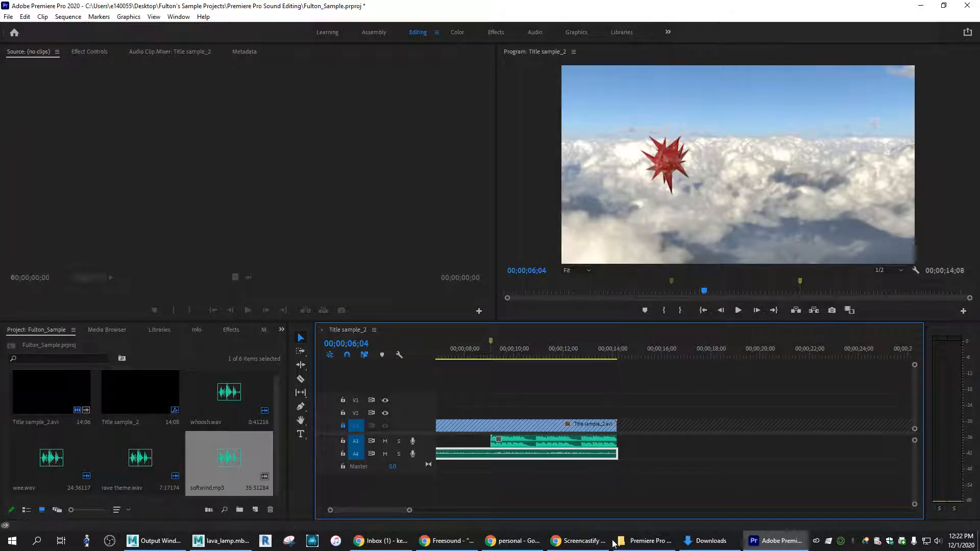
left_click(608, 478)
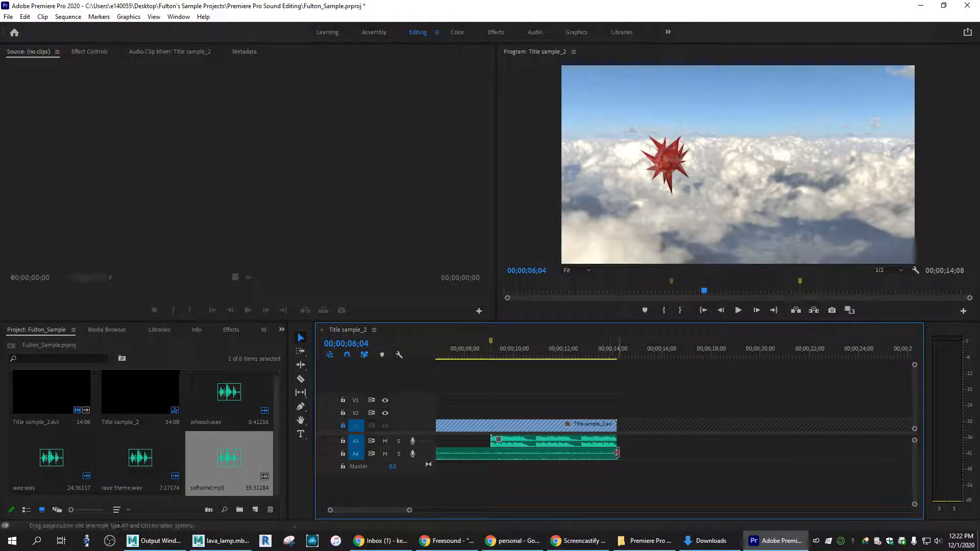
left_click_drag(619, 453, 617, 453)
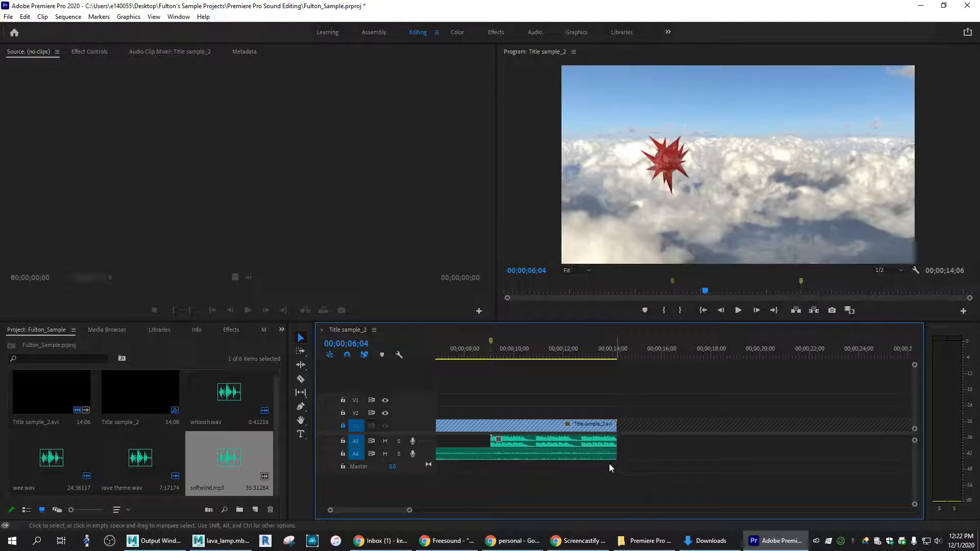
Play the sequence from the start into the closing credit to check the softwind clip against the other sounds.
left_click_drag(389, 513, 379, 507)
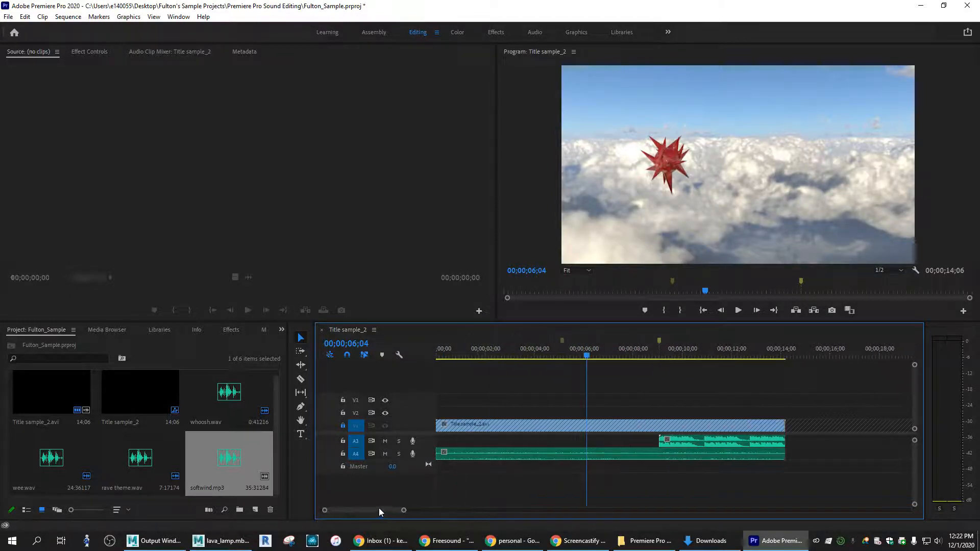
left_click_drag(578, 361, 430, 366)
key("space")
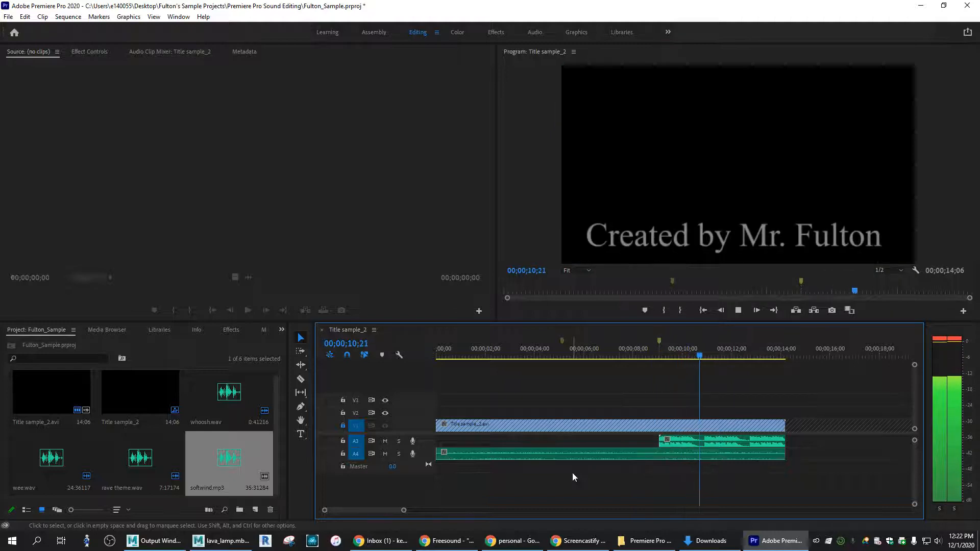
key("space")
key("space")
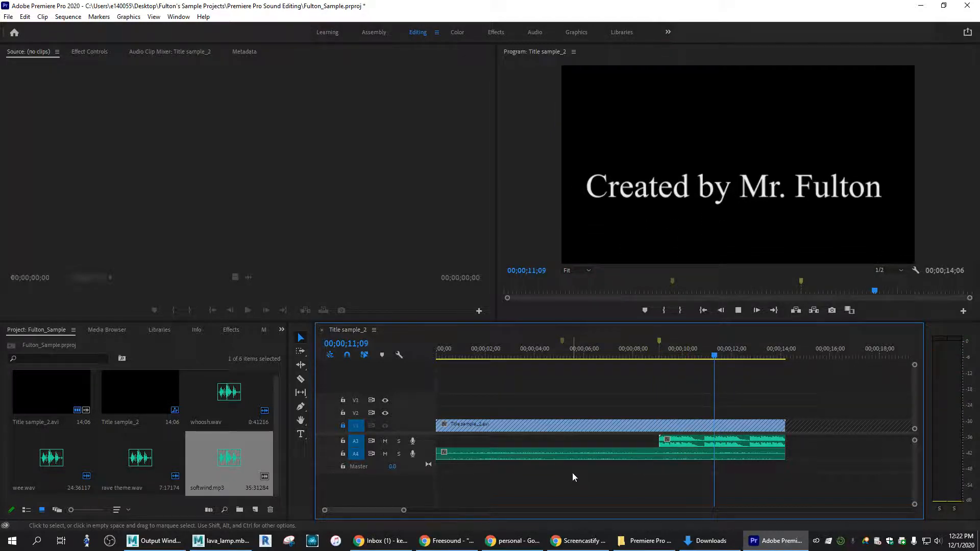
key("space")
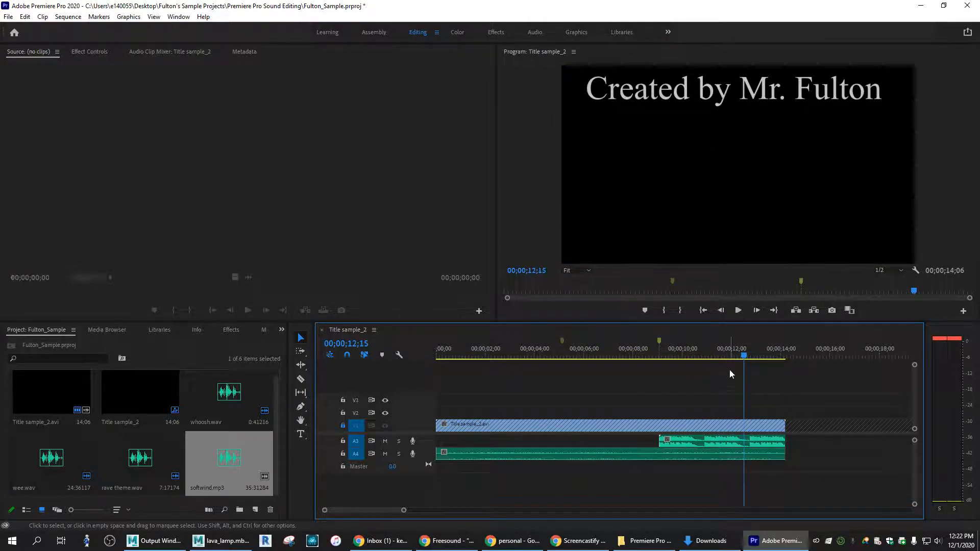
Show the track volume keyframes on A4, add one at 00;00;00;00 and raise its level slightly.
left_click_drag(743, 356, 417, 357)
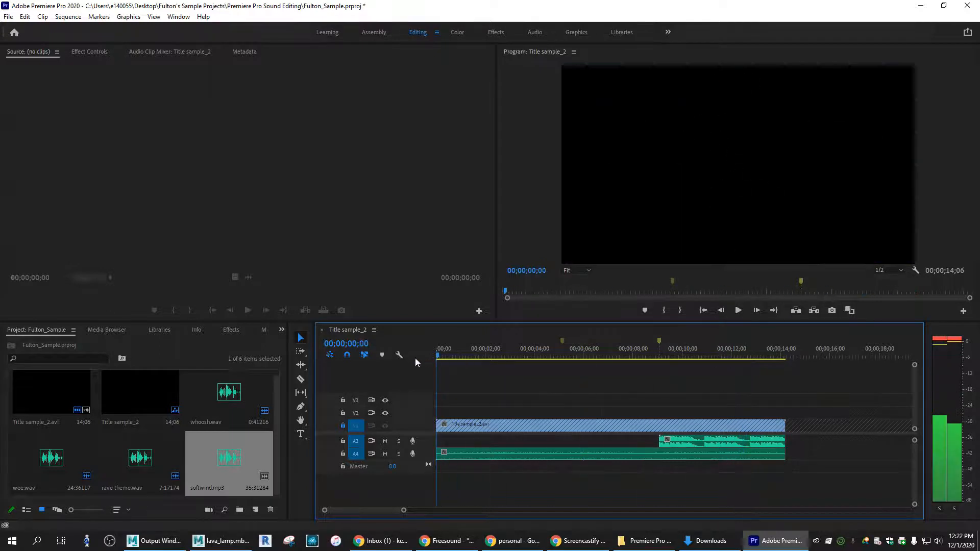
double_click(420, 454)
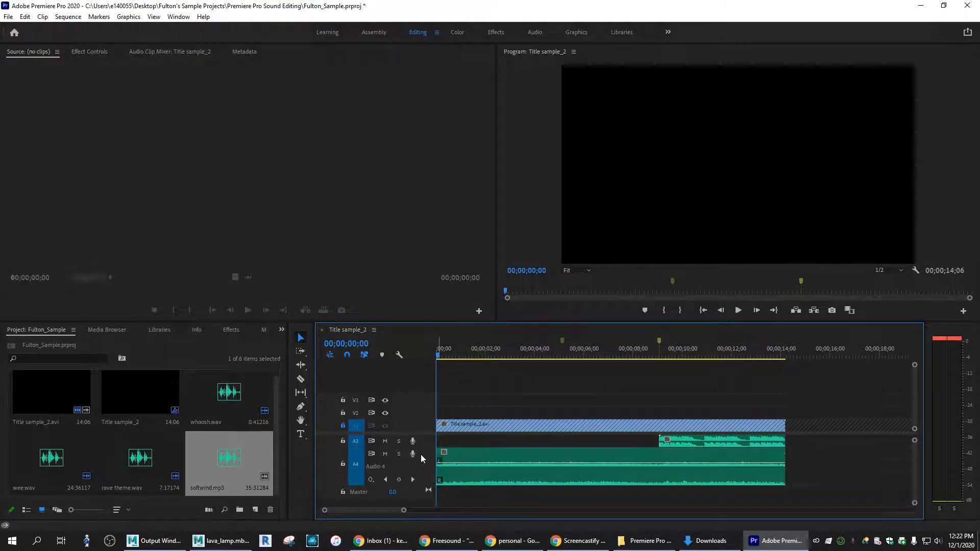
left_click(370, 480)
mouse_move(429, 499)
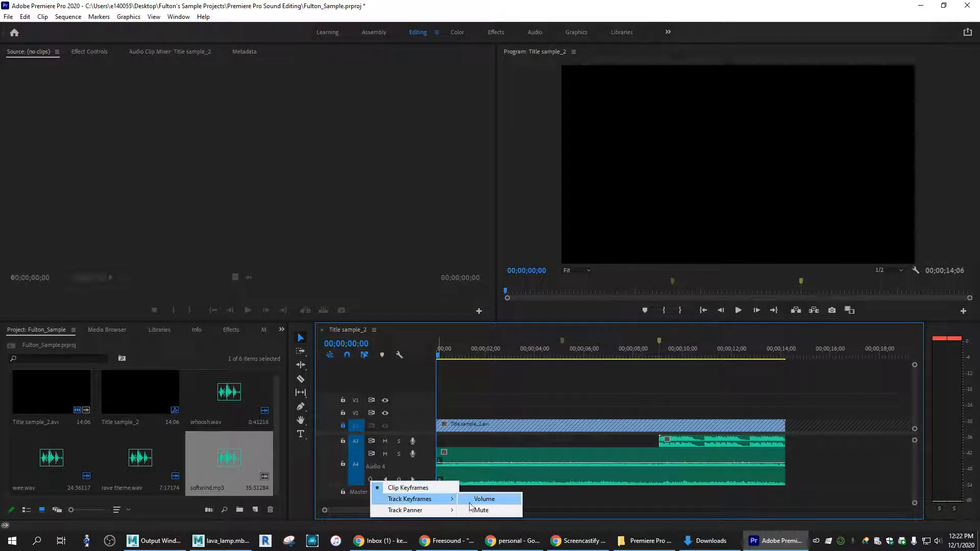
left_click(484, 503)
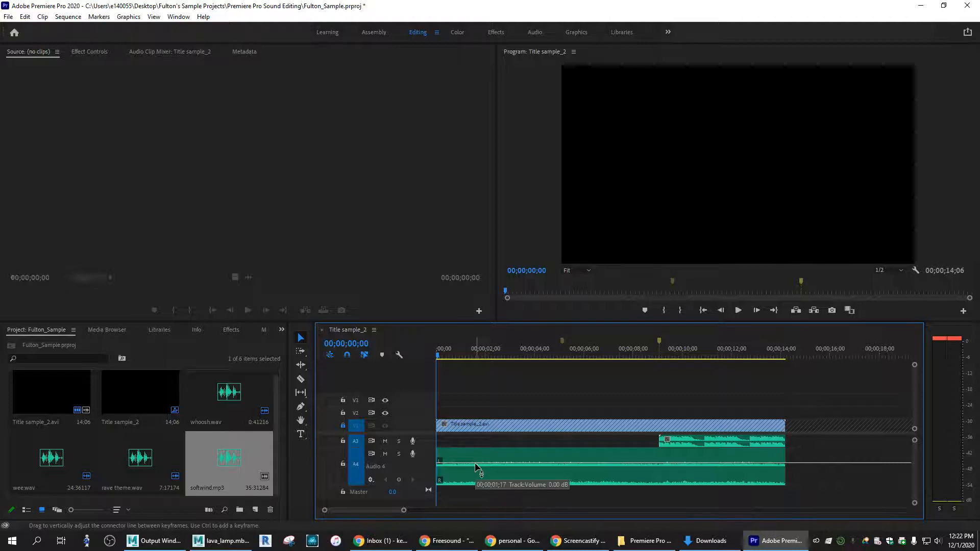
left_click(397, 481)
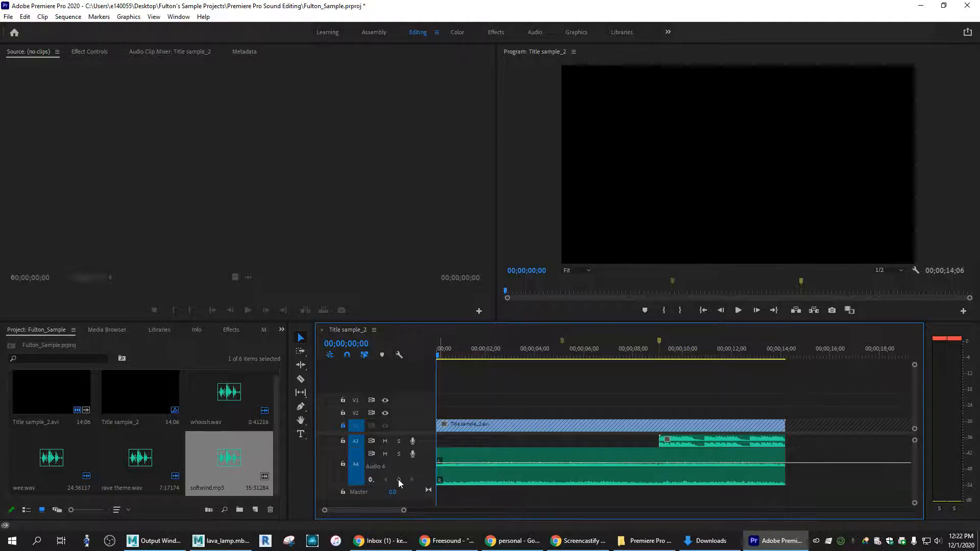
left_click_drag(439, 464, 436, 460)
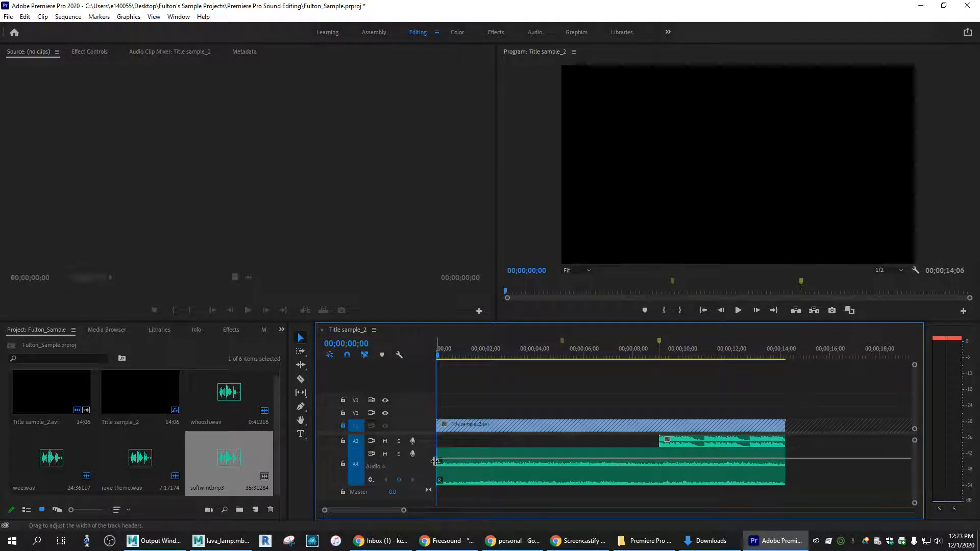
Raise A4's volume further after a playback check and add a volume keyframe at 00;00;09;02, where the rave theme starts.
key("space")
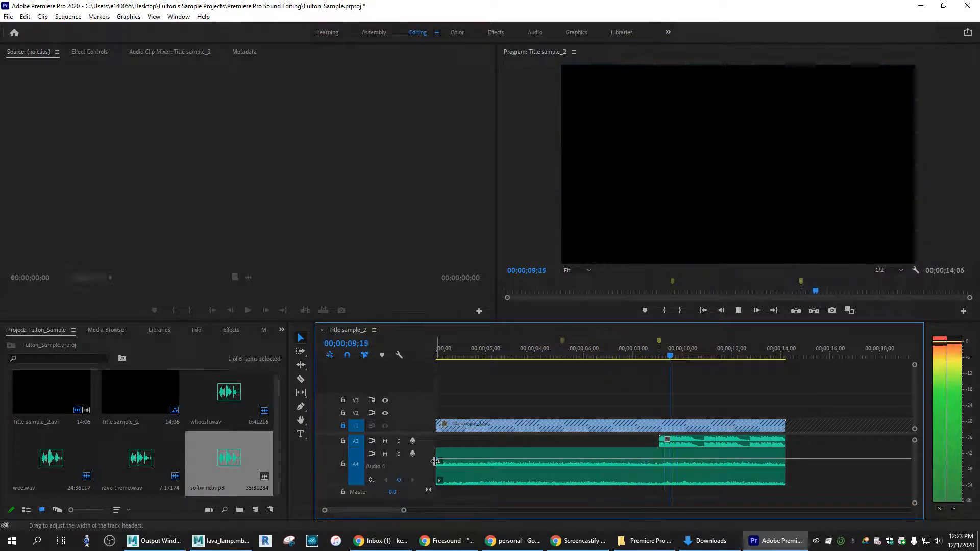
key("space")
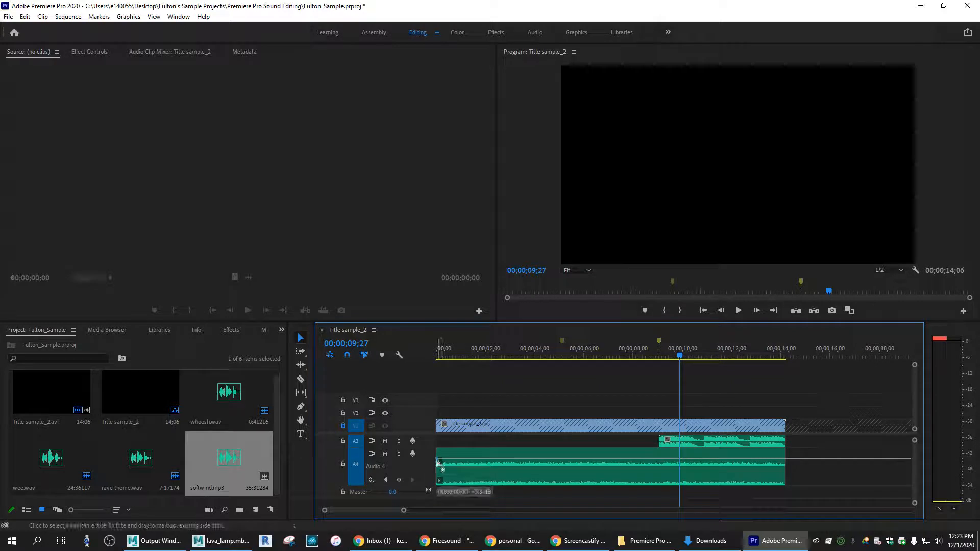
left_click_drag(438, 462, 438, 459)
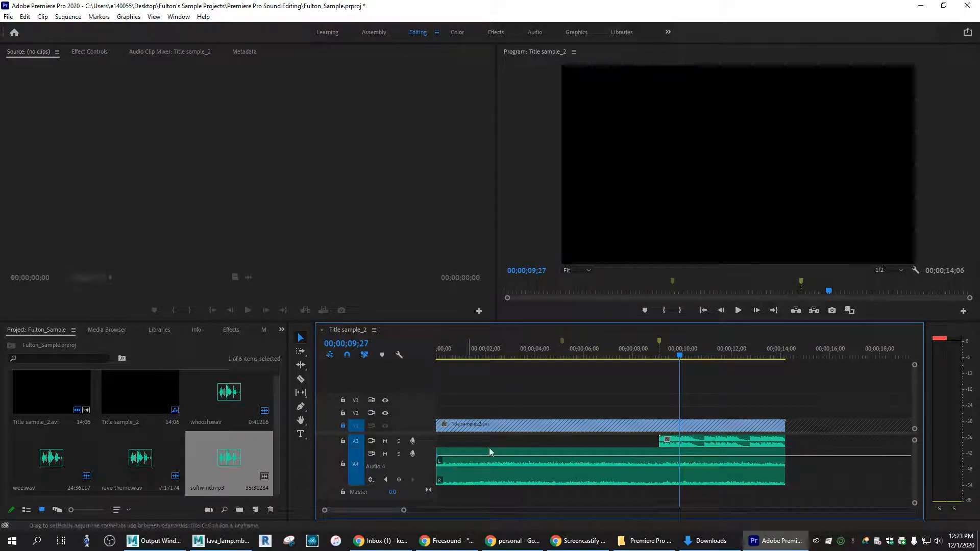
left_click_drag(680, 358, 659, 358)
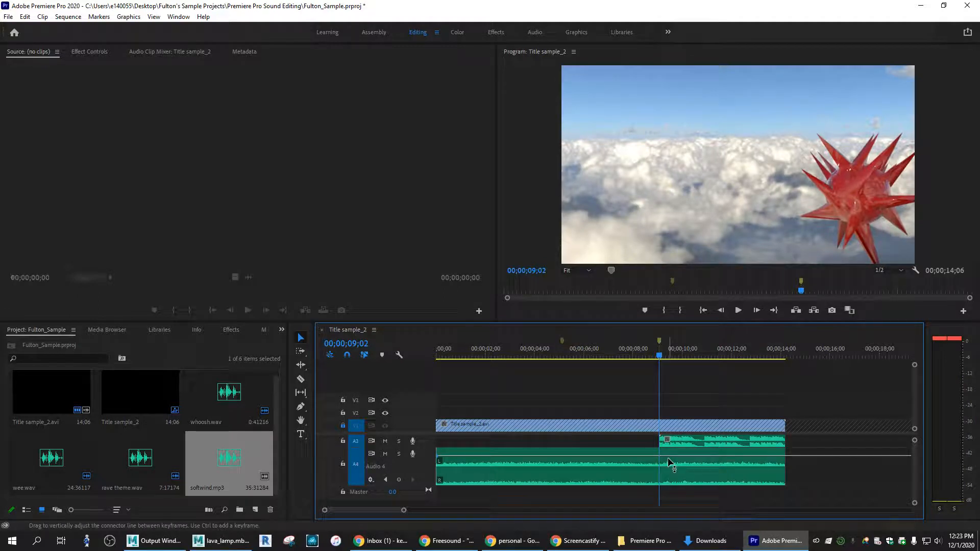
left_click(399, 480)
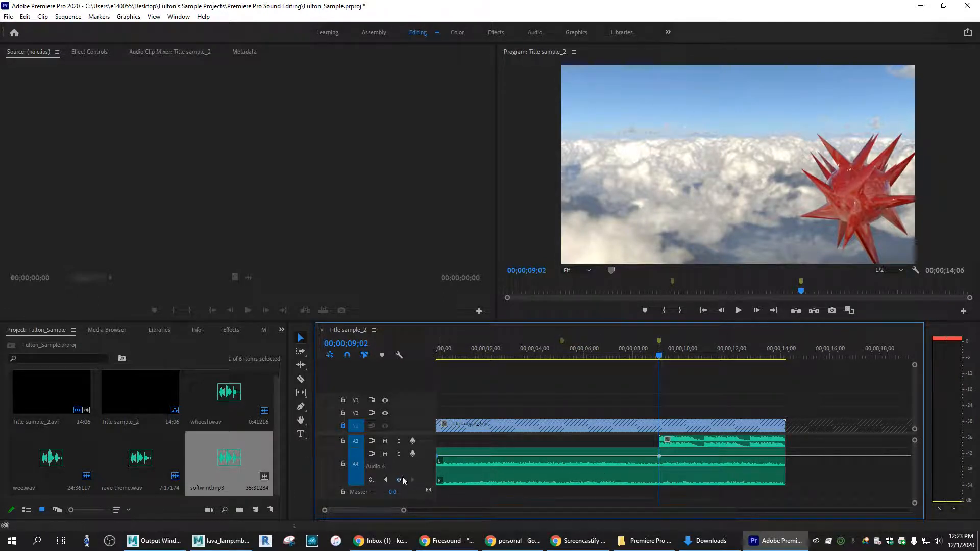
Try lowering A4's volume keyframe at the rave theme's start to about -9 dB and check the fade by playing from 00;00;05;04.
left_click_drag(660, 458, 661, 470)
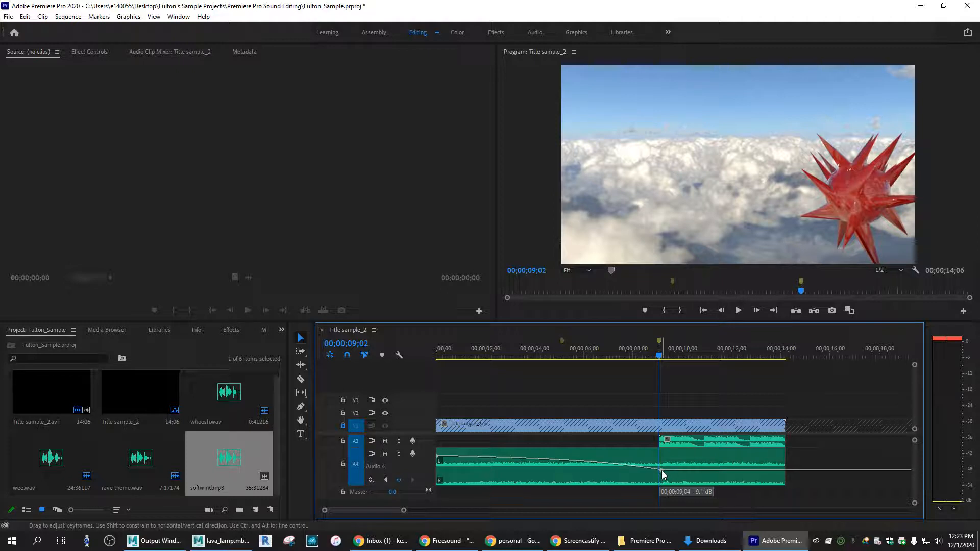
mouse_move(662, 467)
left_mouse_down()
mouse_move(661, 458)
mouse_move(661, 470)
left_mouse_up()
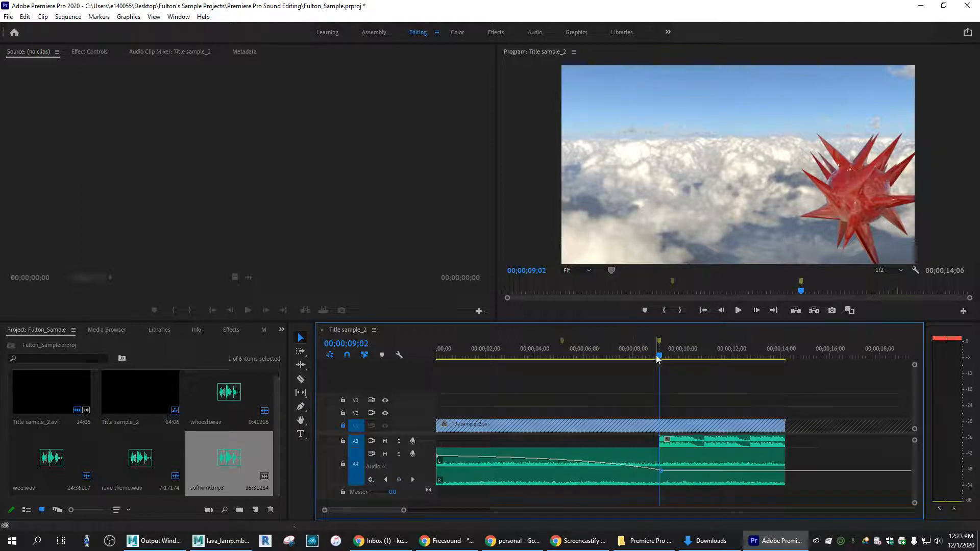
left_click_drag(660, 360, 569, 360)
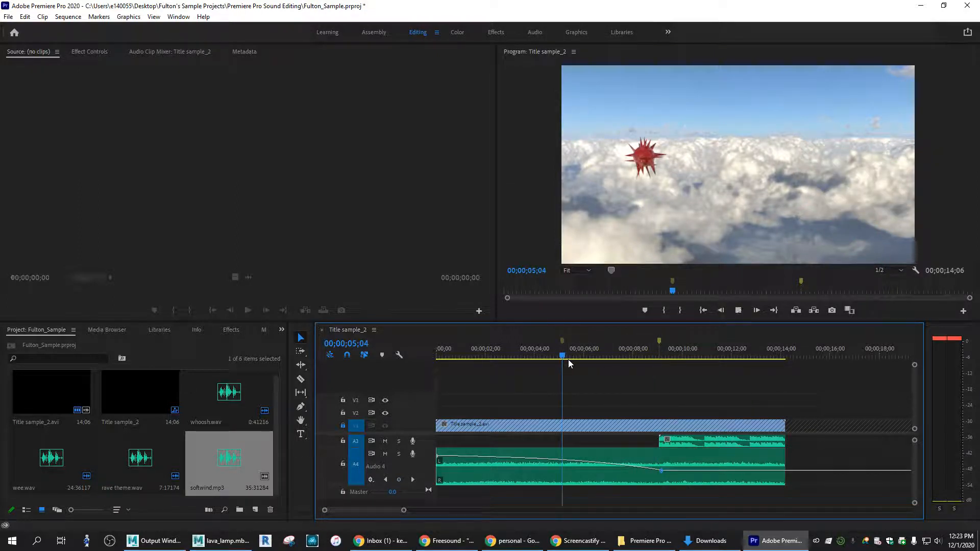
key("space")
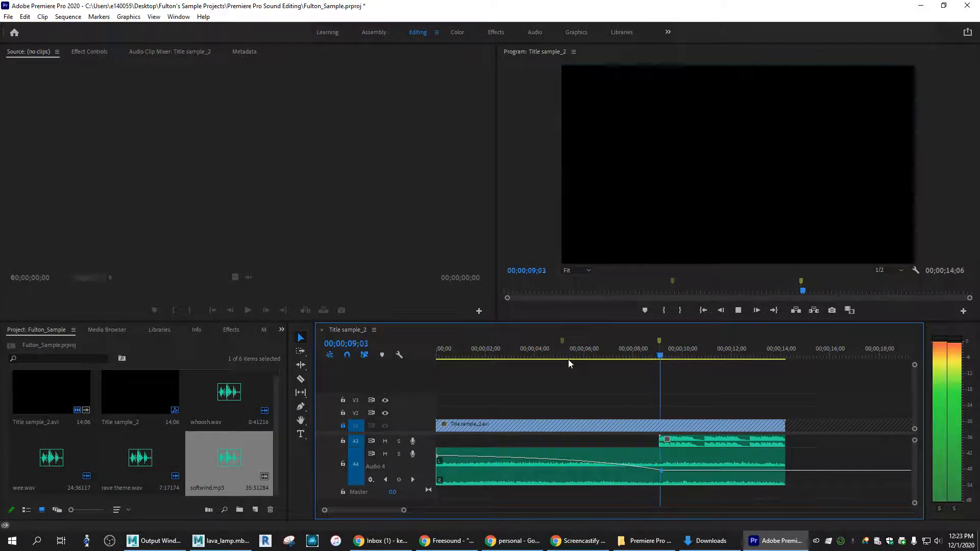
key("space")
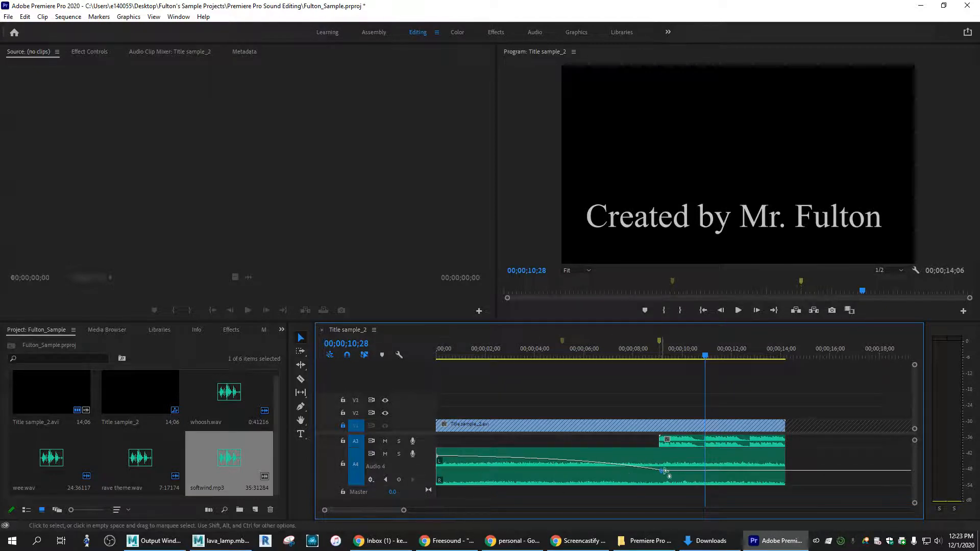
Raise that A4 keyframe to the first keyframe's level, shift it slightly before the rave theme, and add a much lower one just after 00;00;09;10.
left_click_drag(662, 473, 648, 458)
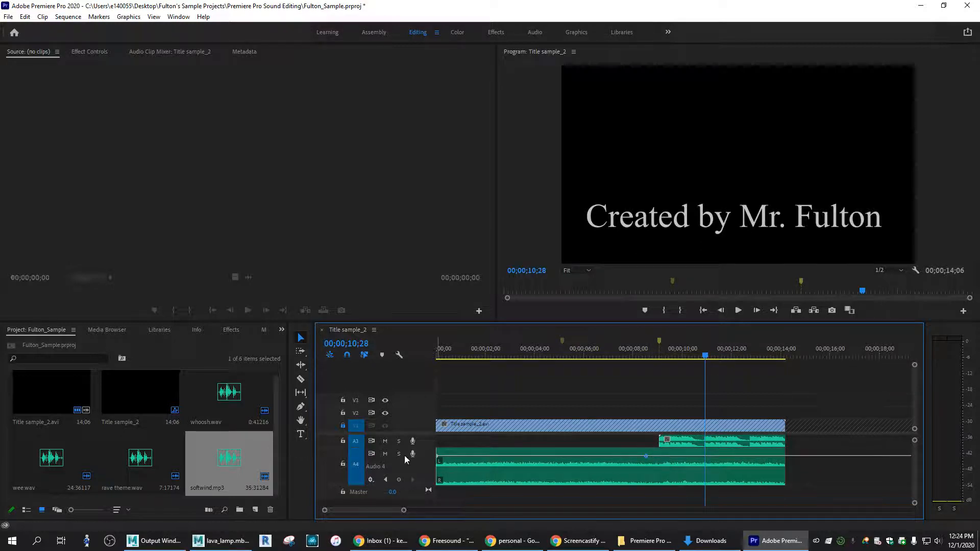
left_click(399, 479)
left_click_drag(705, 458, 668, 477)
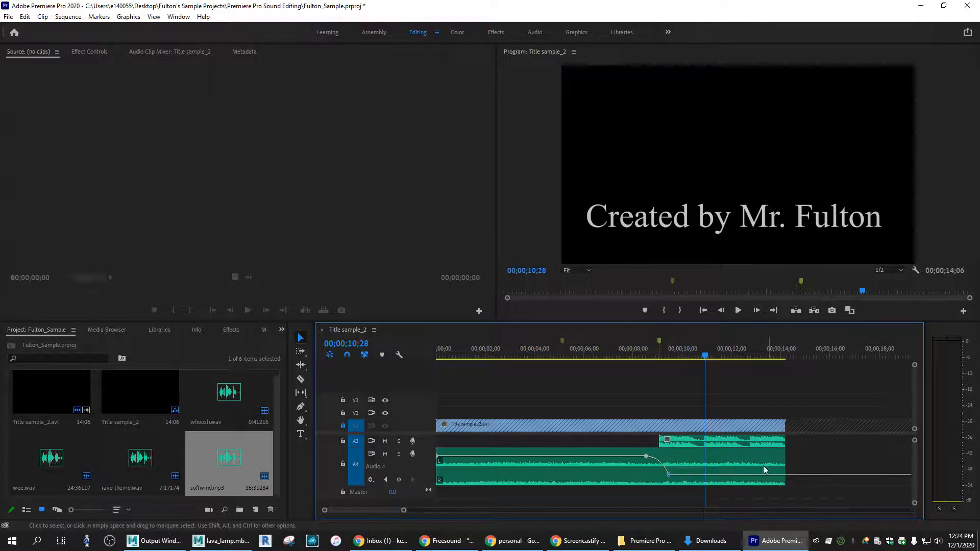
Play the sequence from the start into the closing credit to check the softwind fade against the rave theme.
left_click_drag(705, 360, 425, 362)
key("space")
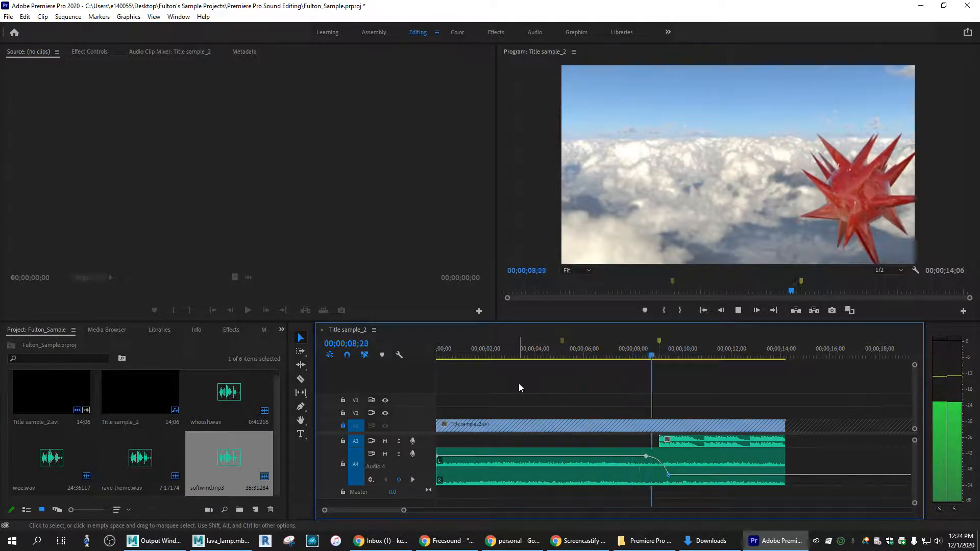
left_click(739, 311)
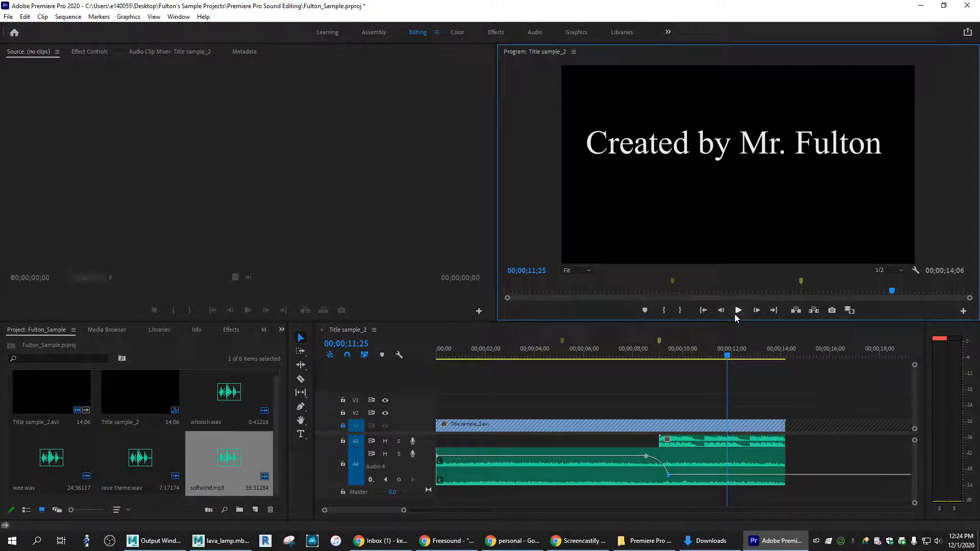
Switch the A4 track display back to clip keyframes, collapse the track, and return the playhead to 00;00;00;00.
left_click_drag(728, 357, 687, 356)
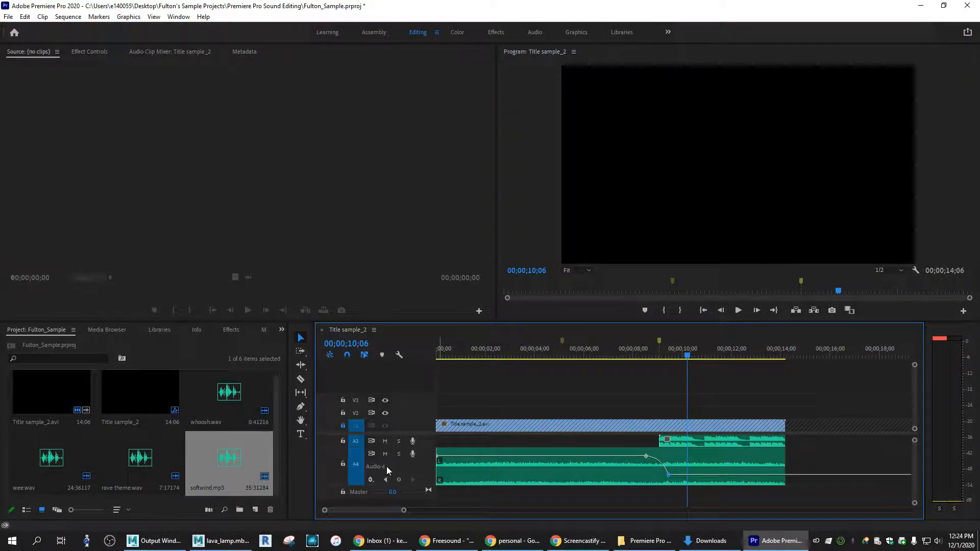
left_click_drag(687, 357, 664, 356)
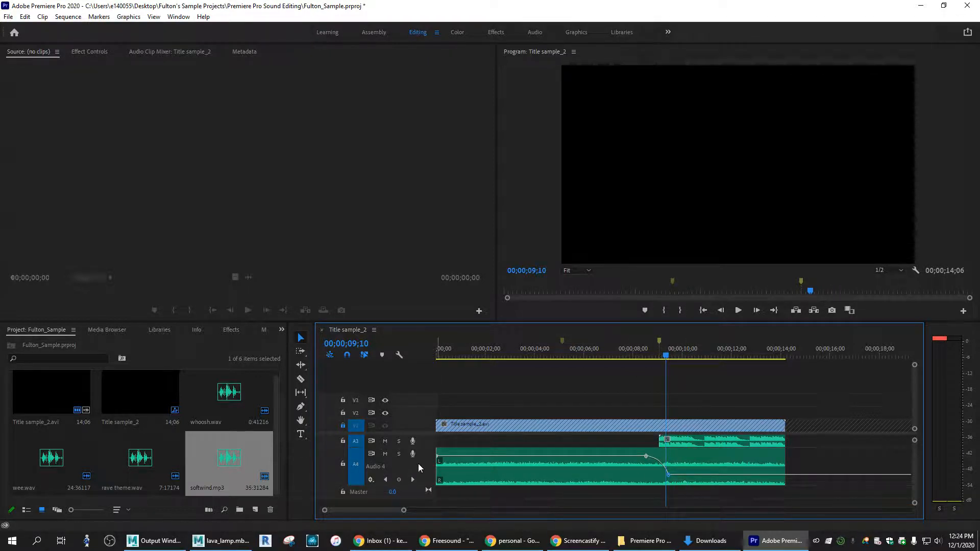
left_click(371, 479)
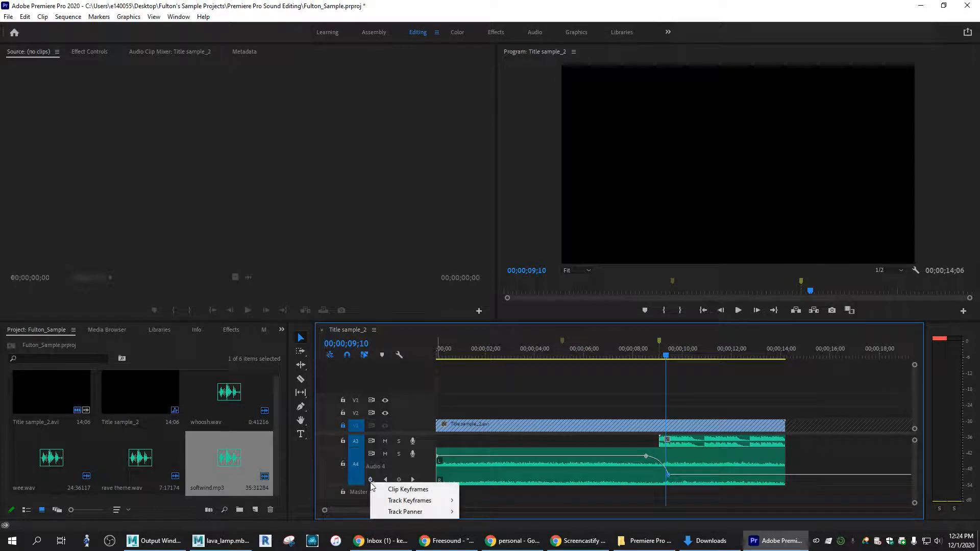
left_click(407, 489)
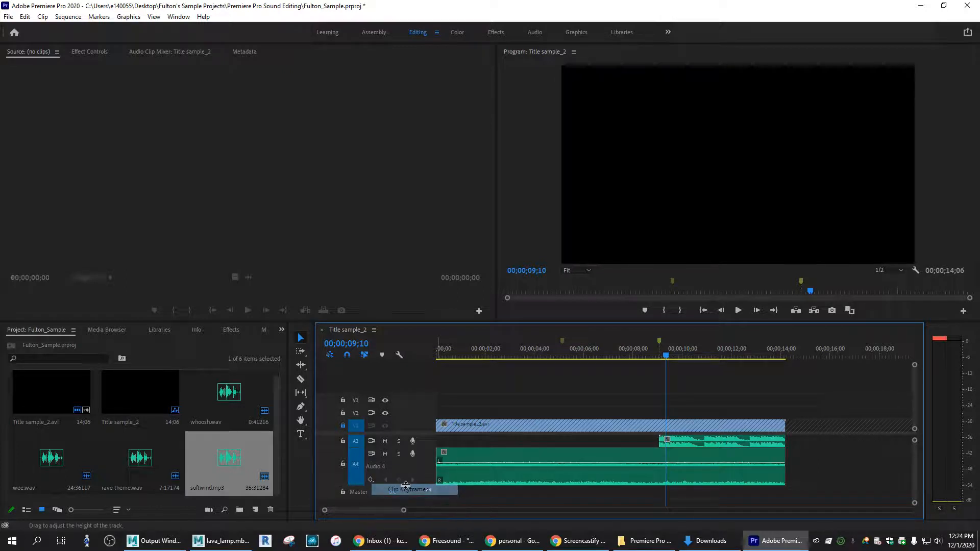
double_click(425, 459)
left_click_drag(665, 357, 441, 363)
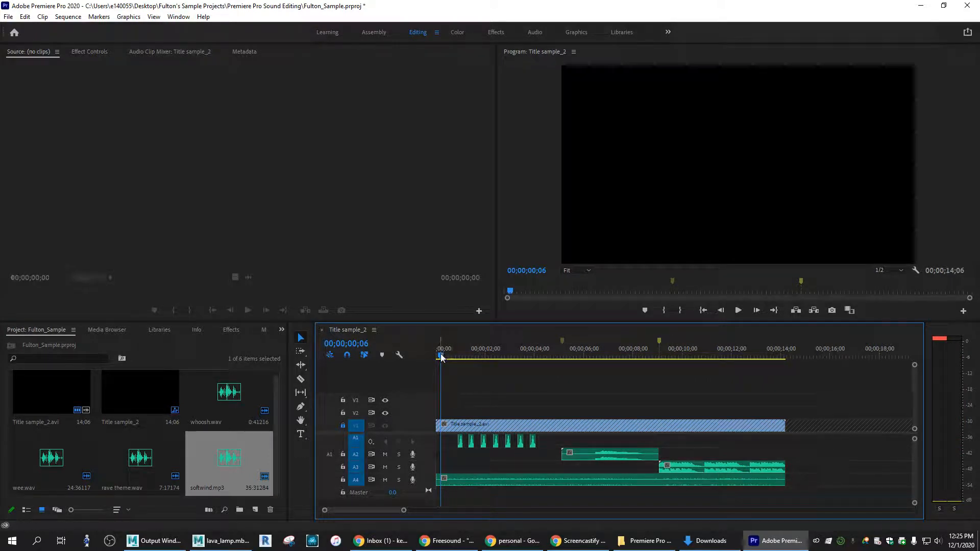
mouse_move(442, 358)
left_mouse_down()
mouse_move(621, 361)
mouse_move(434, 356)
left_mouse_up()
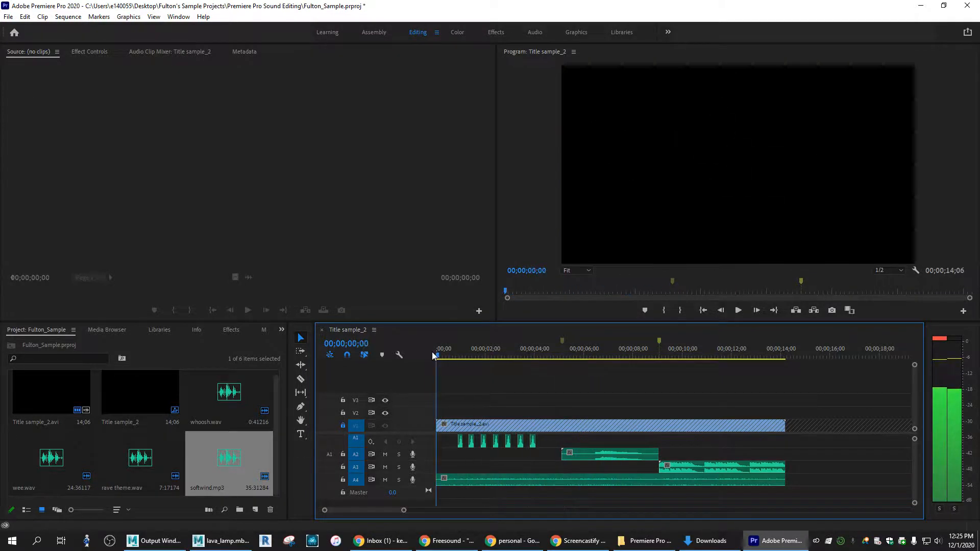
Mute the A2 track that holds the wee clip.
left_click(600, 458)
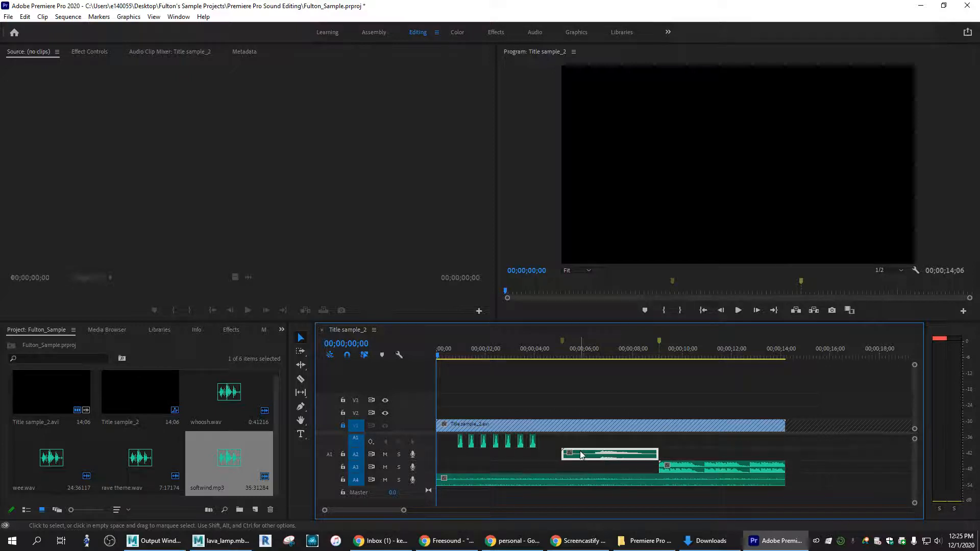
scroll(408, 449, "down", 1)
scroll(409, 450, "up", 1)
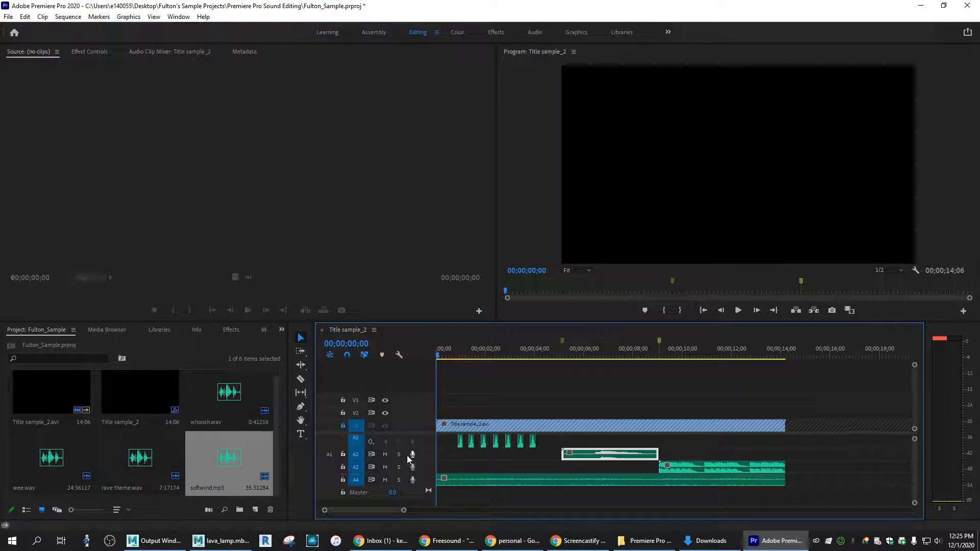
left_click(385, 454)
scroll(416, 482, "down", 1)
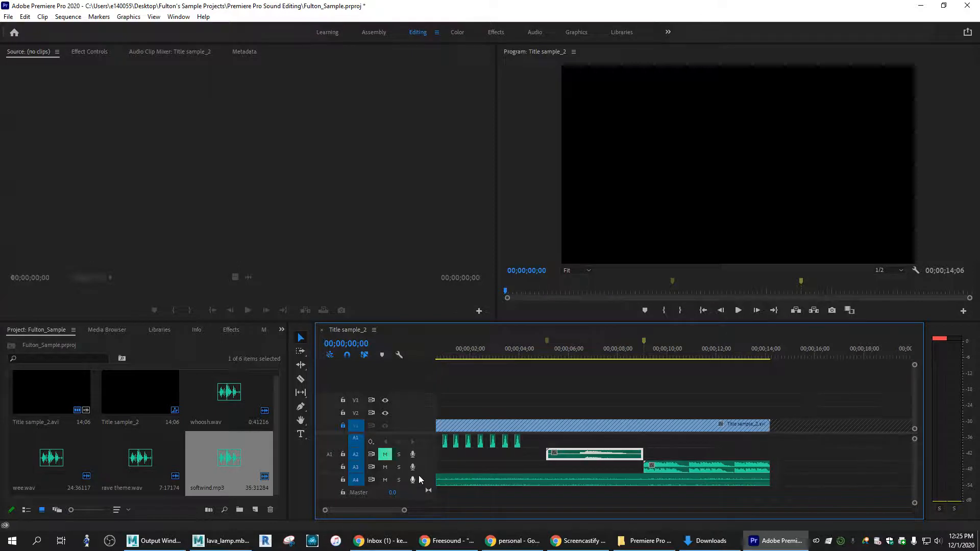
Add a new audio track below the softwind track.
right_click(421, 480)
left_click(439, 378)
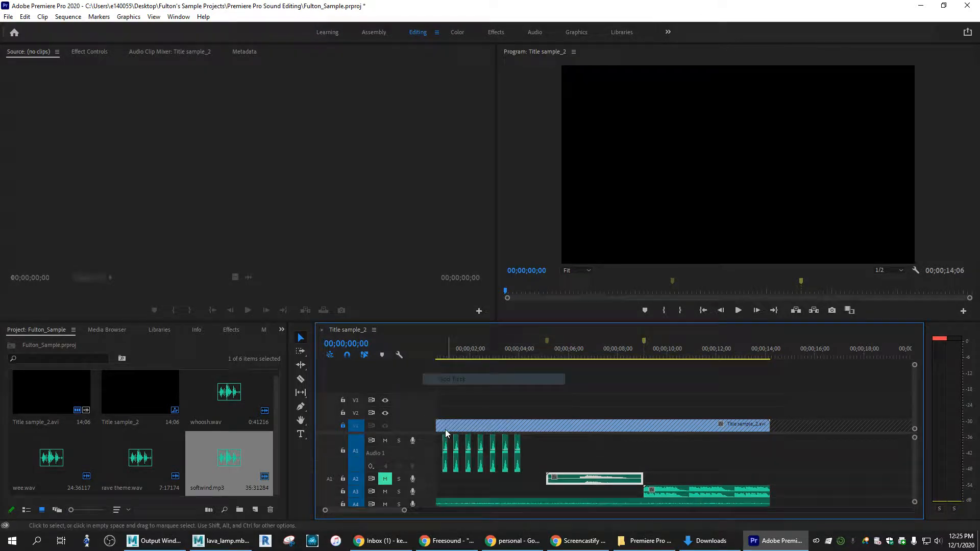
scroll(413, 458, "up", 1)
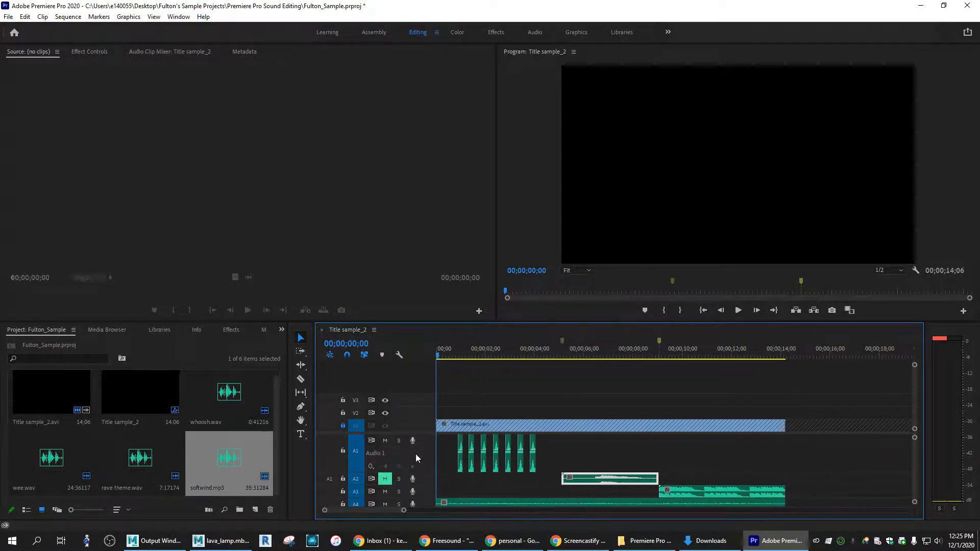
scroll(915, 459, "down", 3)
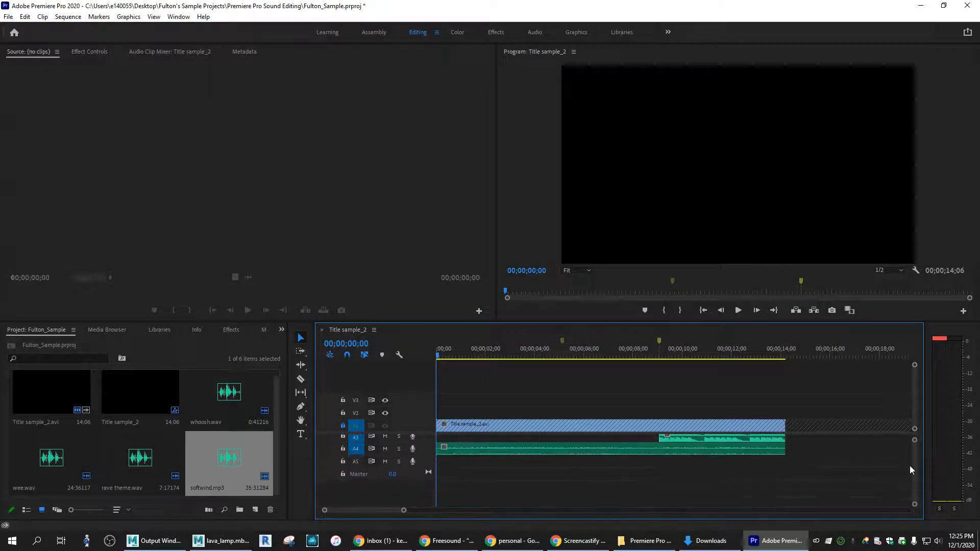
left_click(356, 462)
Move the playhead to the marker at 00;00;05;04 and set A5's voice-over recording source to Microphone (Blue Snowball).
left_click_drag(437, 354, 562, 353)
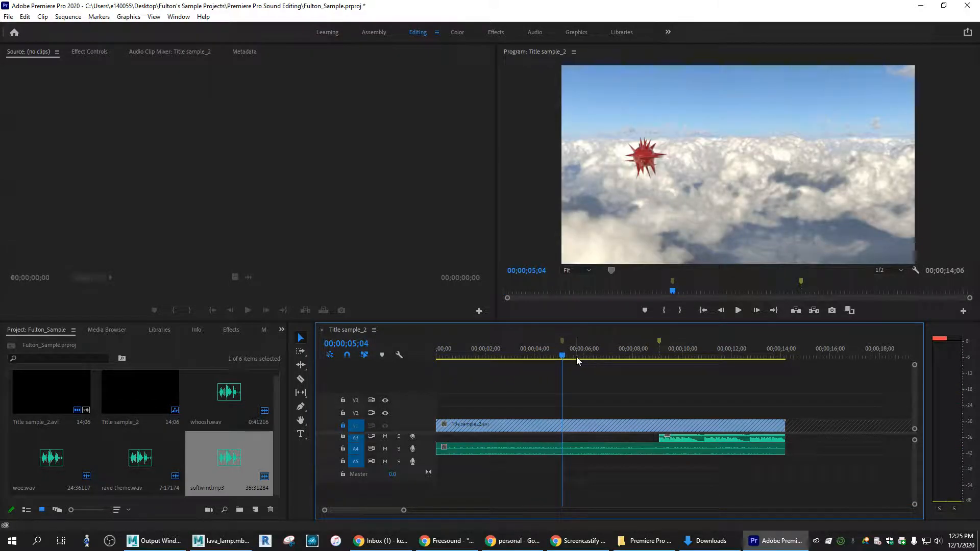
left_click_drag(561, 357, 561, 357)
right_click(412, 462)
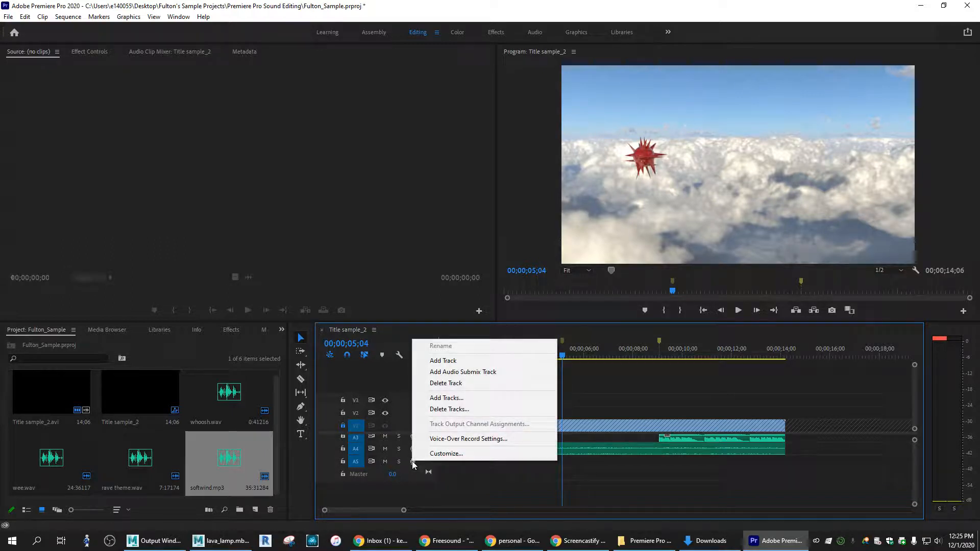
left_click(456, 443)
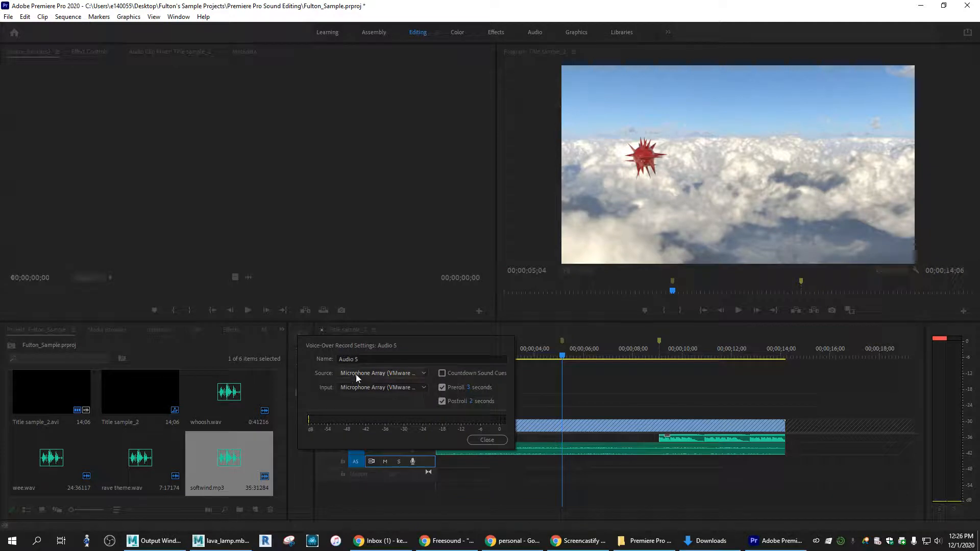
left_click(419, 388)
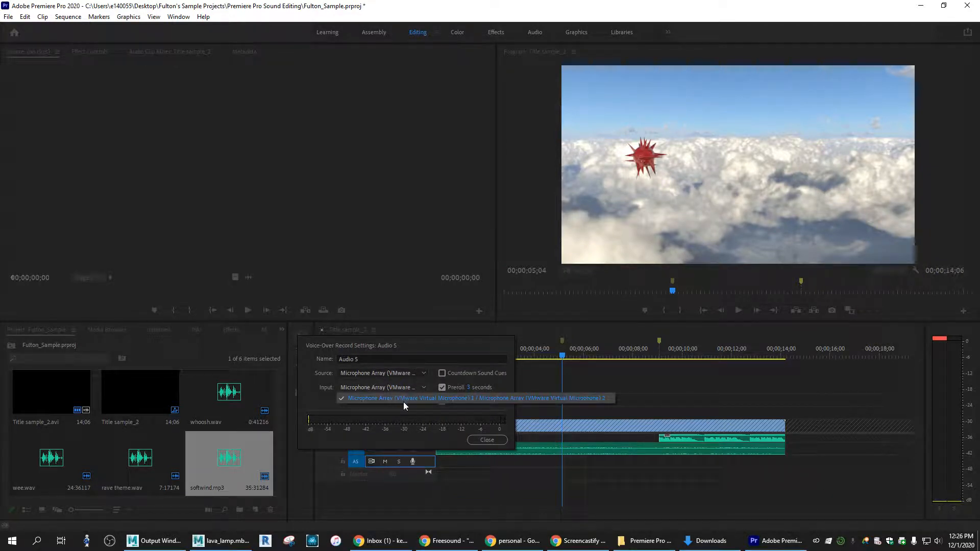
left_click(403, 402)
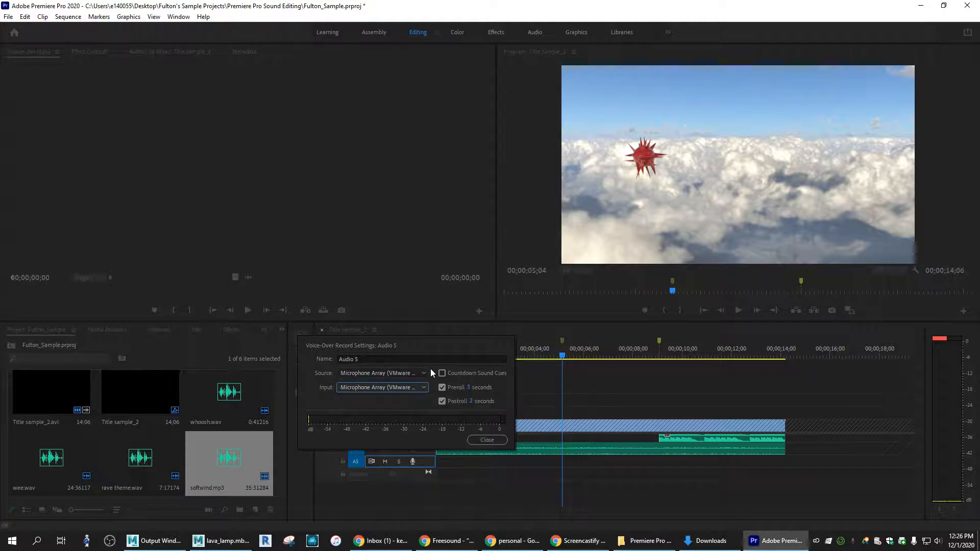
left_click(401, 388)
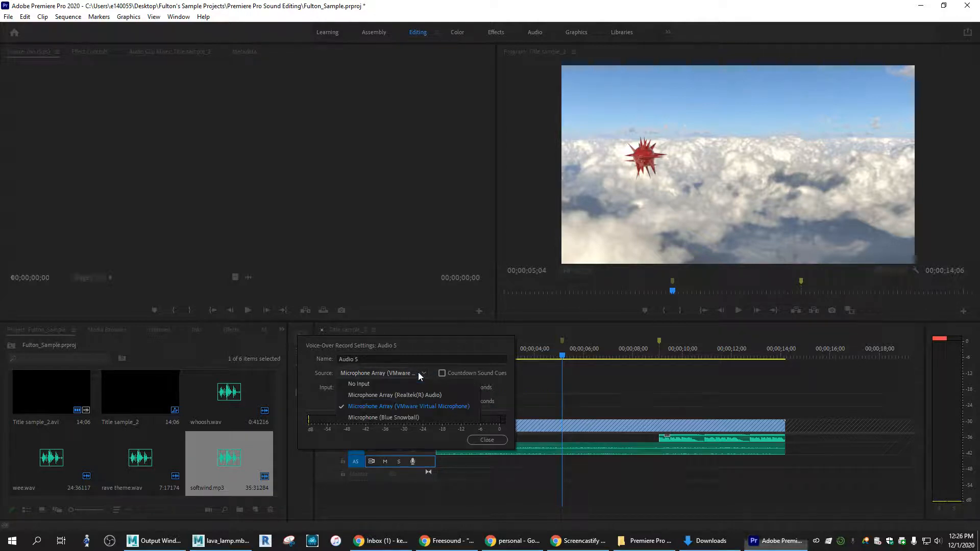
left_click(389, 418)
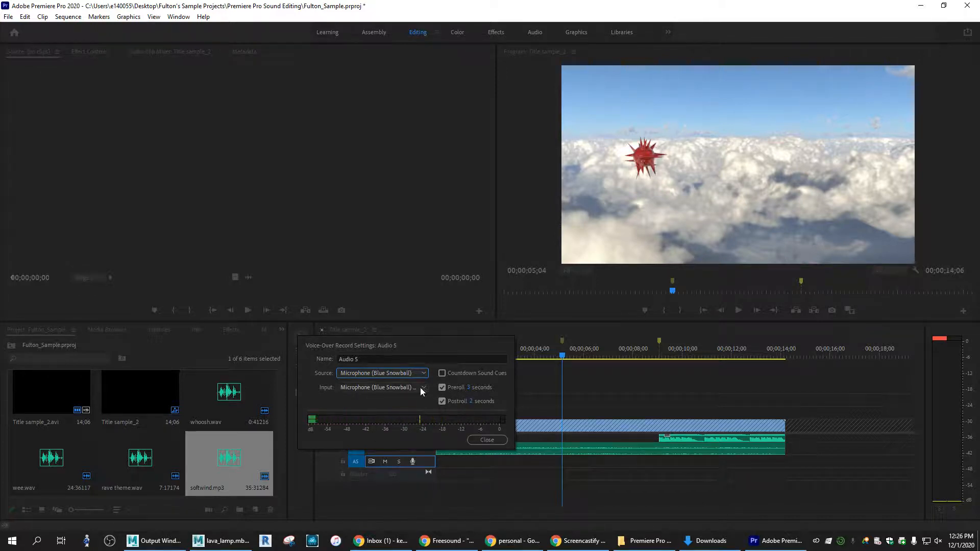
left_click(473, 439)
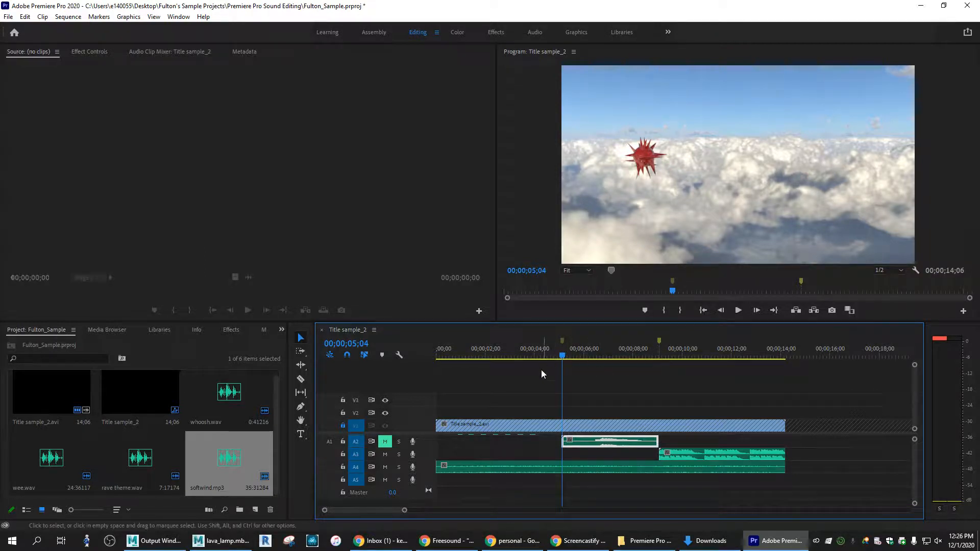
Record a voice-over on A5 from 00;00;05;04 until just after the spiky ball scene ends.
left_click(412, 480)
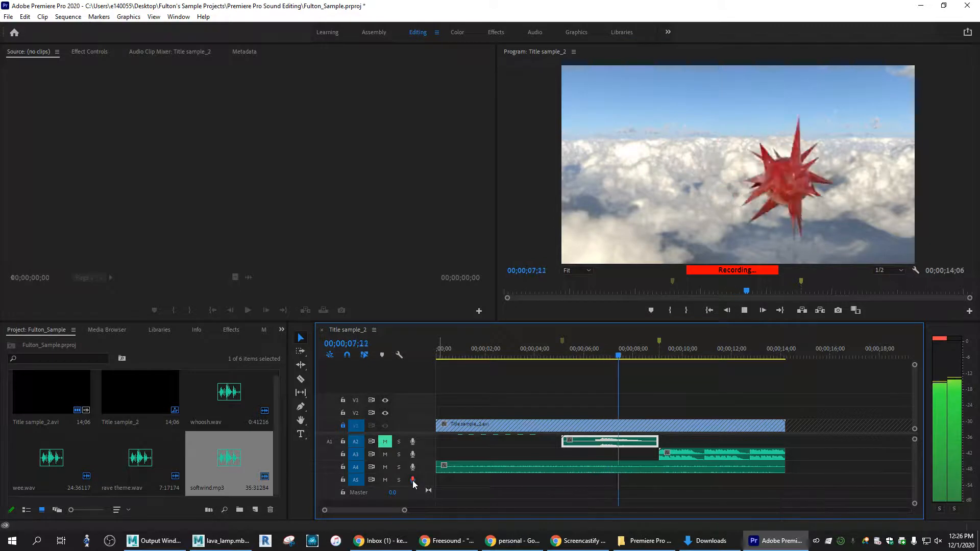
left_click(412, 480)
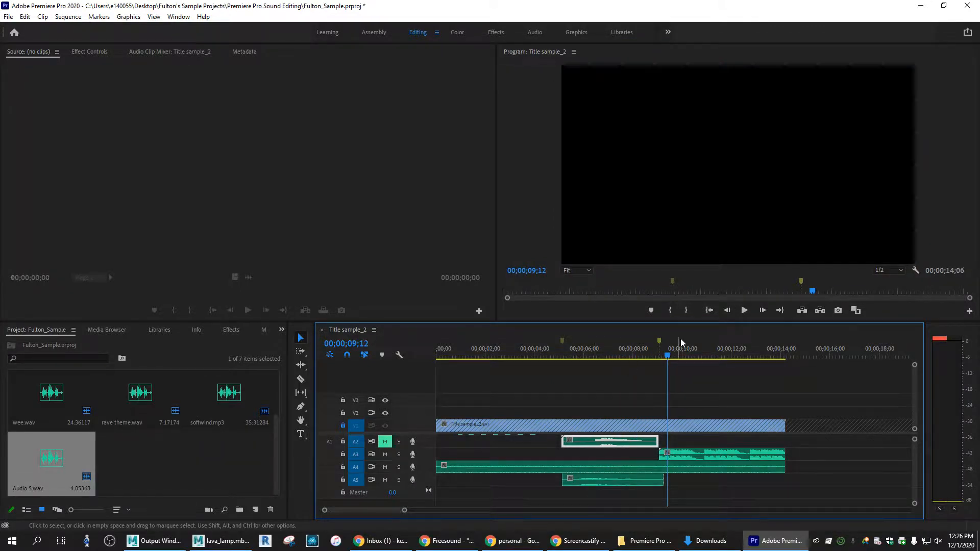
Raise the system volume to 40 and play from 00;00;05;04 to hear the recorded voice-over over the spiky ball scene.
left_click_drag(668, 358, 562, 361)
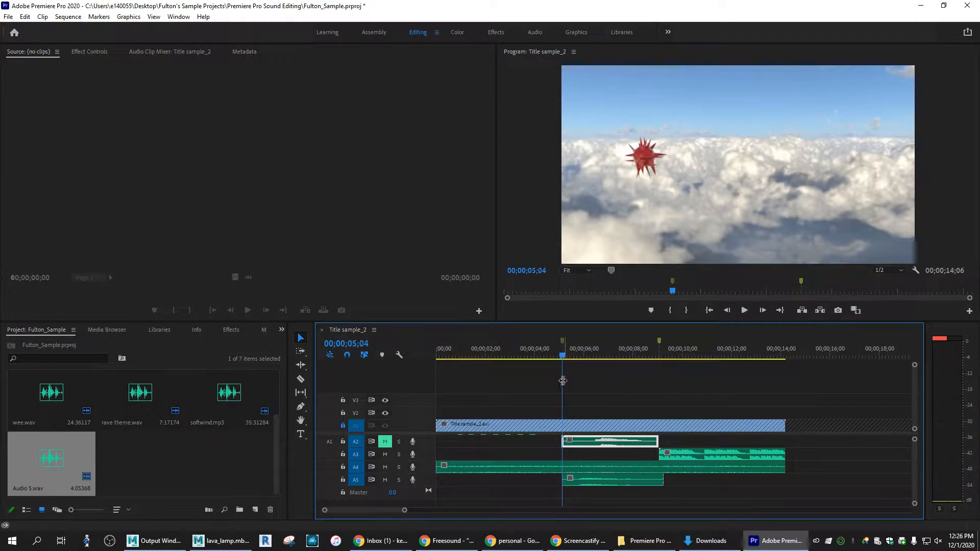
key("XF86AudioLowerVolume")
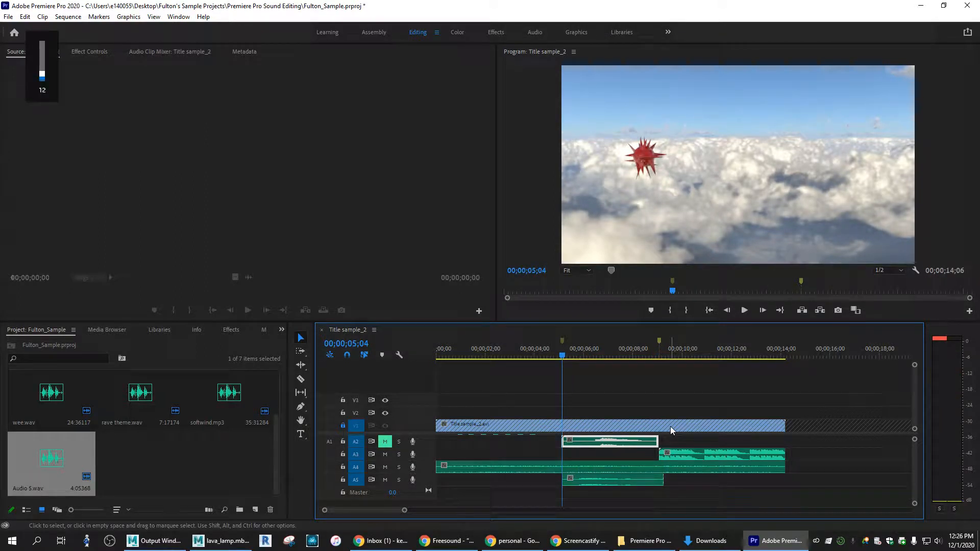
key("XF86AudioRaiseVolume")
key("XF86AudioRaiseVolume")
key("XF86AudioRaiseVolume")
key("XF86AudioRaiseVolume")
key("XF86AudioRaiseVolume")
key("XF86AudioRaiseVolume")
key("XF86AudioRaiseVolume")
key("XF86AudioRaiseVolume")
key("XF86AudioRaiseVolume")
key("XF86AudioRaiseVolume")
key("XF86AudioRaiseVolume")
key("XF86AudioRaiseVolume")
key("XF86AudioRaiseVolume")
key("XF86AudioRaiseVolume")
key("XF86AudioRaiseVolume")
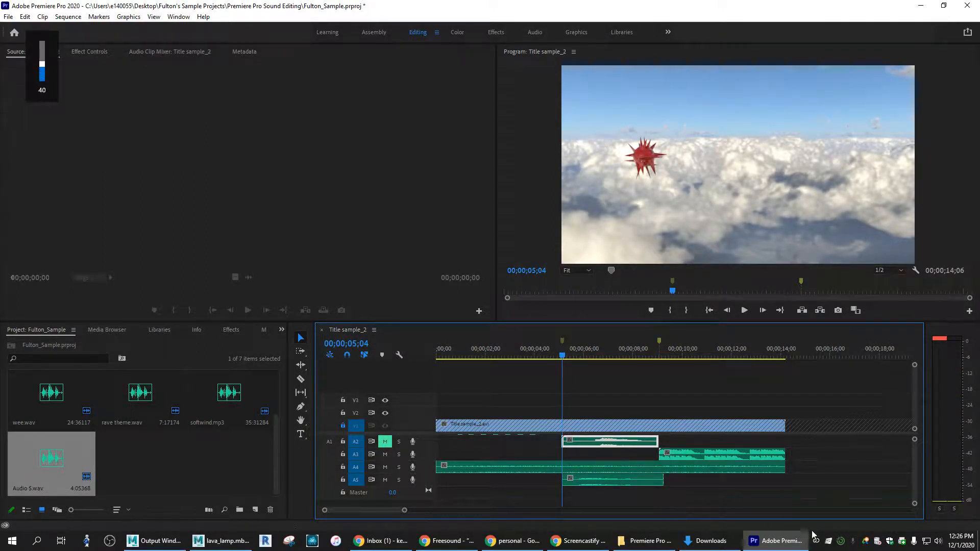
key("space")
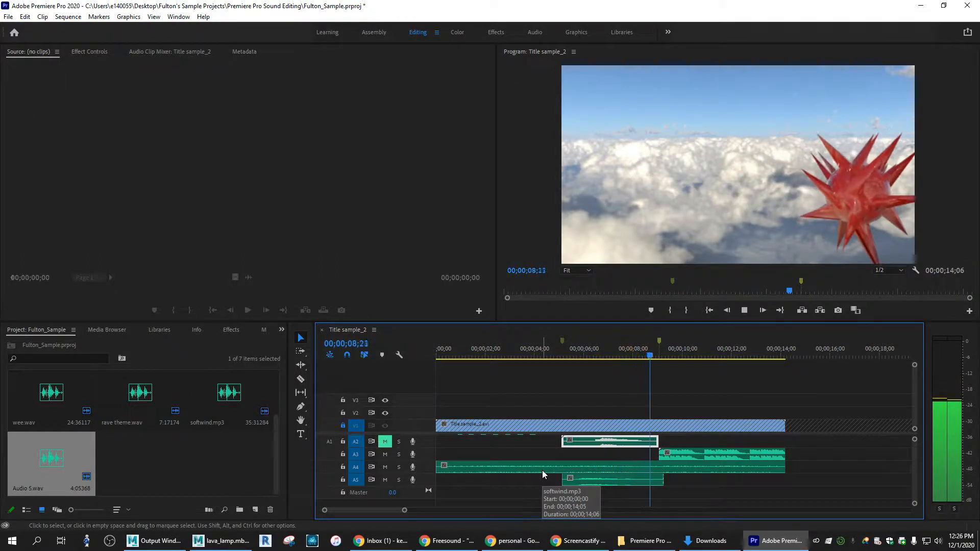
Trim the end of the A5 voice-over clip back to the second marker and lock tracks A3, A4 and A5.
key("space")
left_click(660, 479)
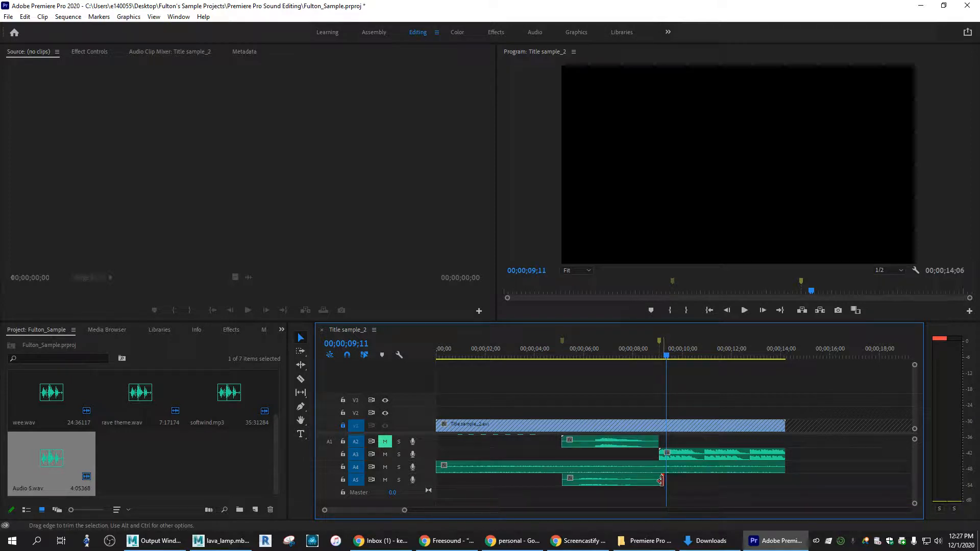
left_click_drag(660, 480, 658, 480)
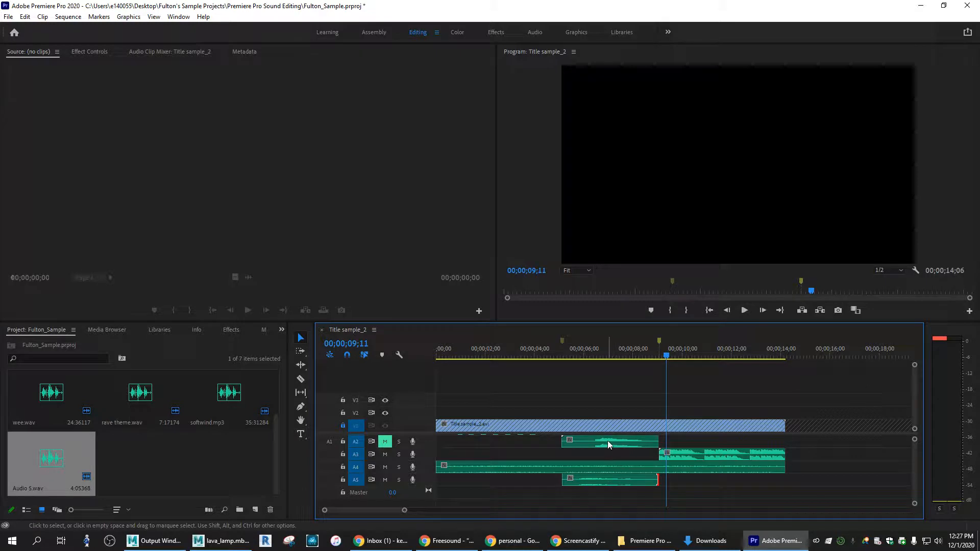
left_click_drag(343, 454, 344, 482)
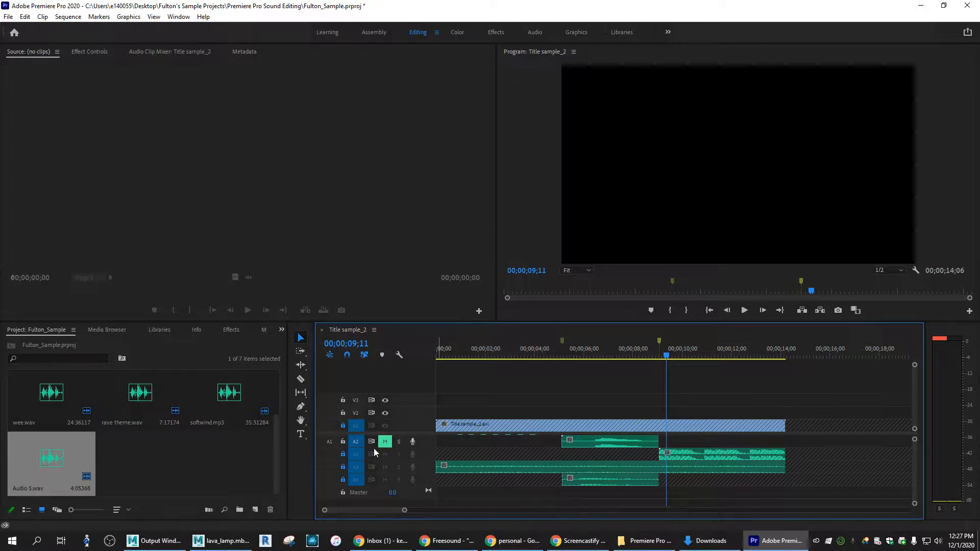
Delete the wee clip from A2 and unmute that track.
scroll(916, 459, "up", 2)
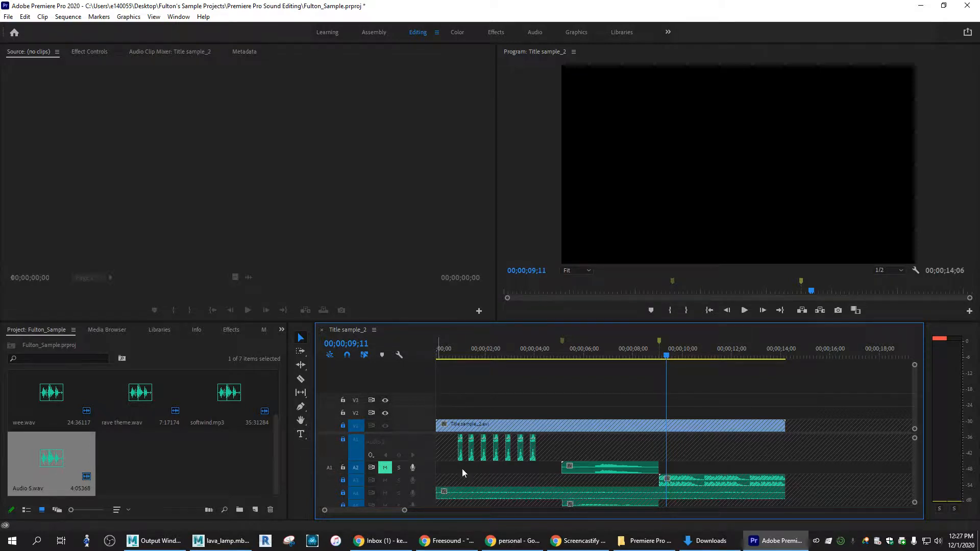
left_click(596, 470)
key("Delete")
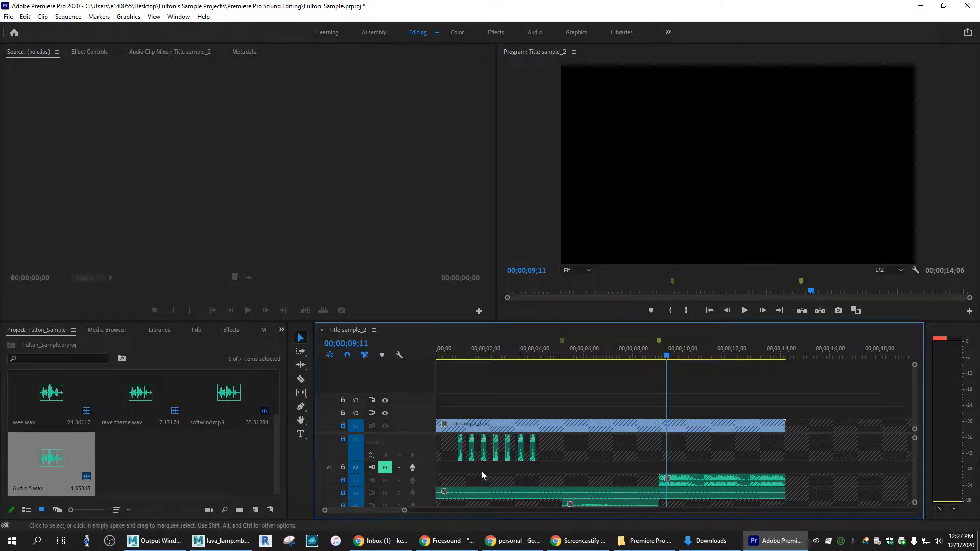
left_click(385, 469)
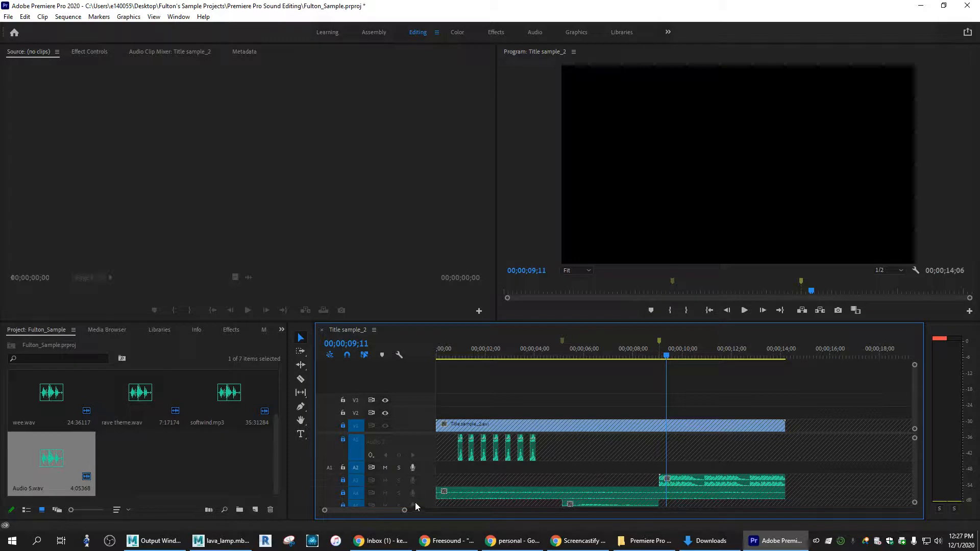
scroll(525, 449, "down", 2)
scroll(525, 449, "up", 2)
Start a media export of the sequence with the H.264 format and the YouTube 1080p Full HD preset.
left_click(8, 17)
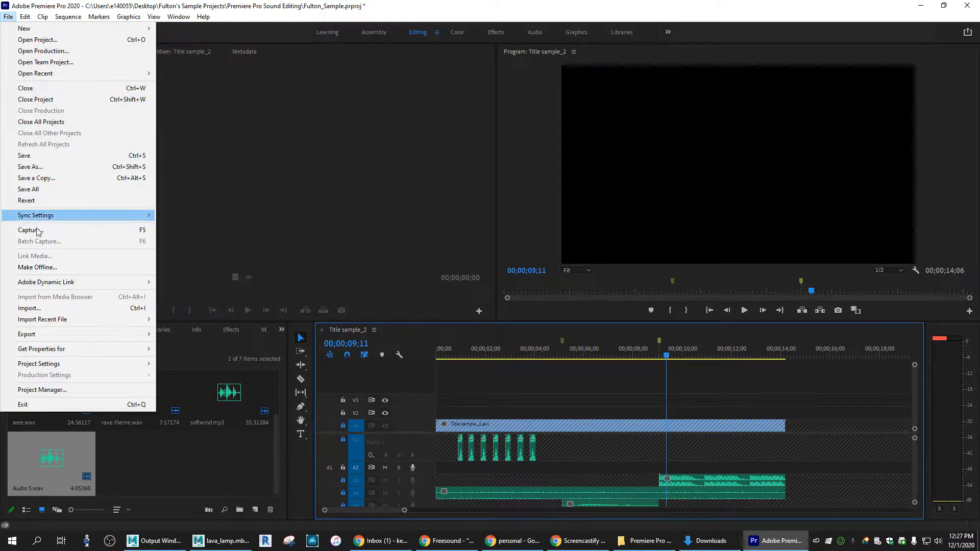
mouse_move(46, 339)
left_click(191, 335)
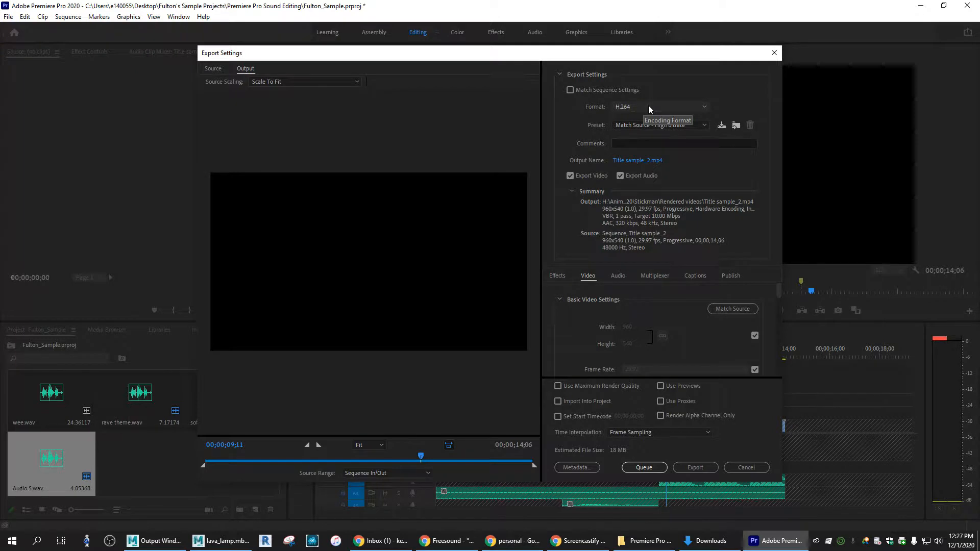
left_click(628, 106)
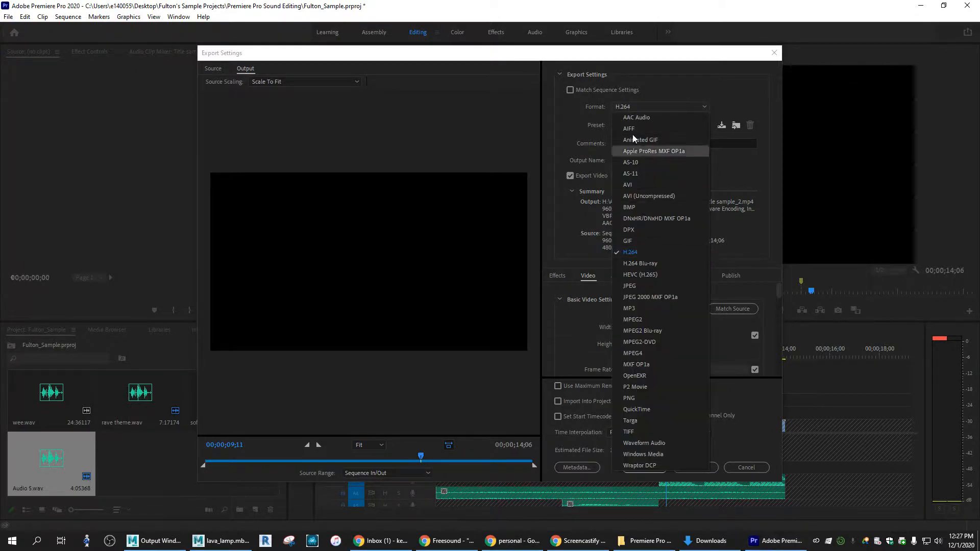
left_click(634, 254)
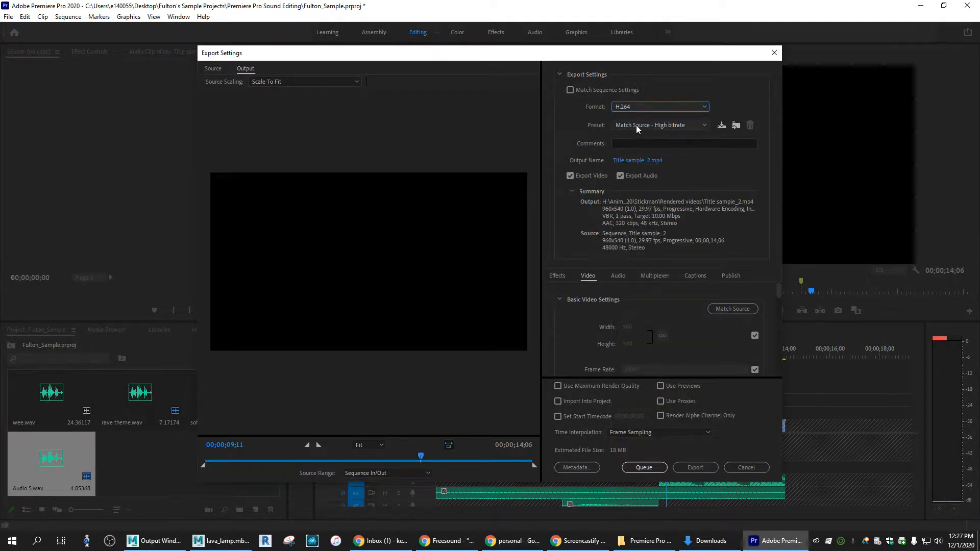
left_click(657, 125)
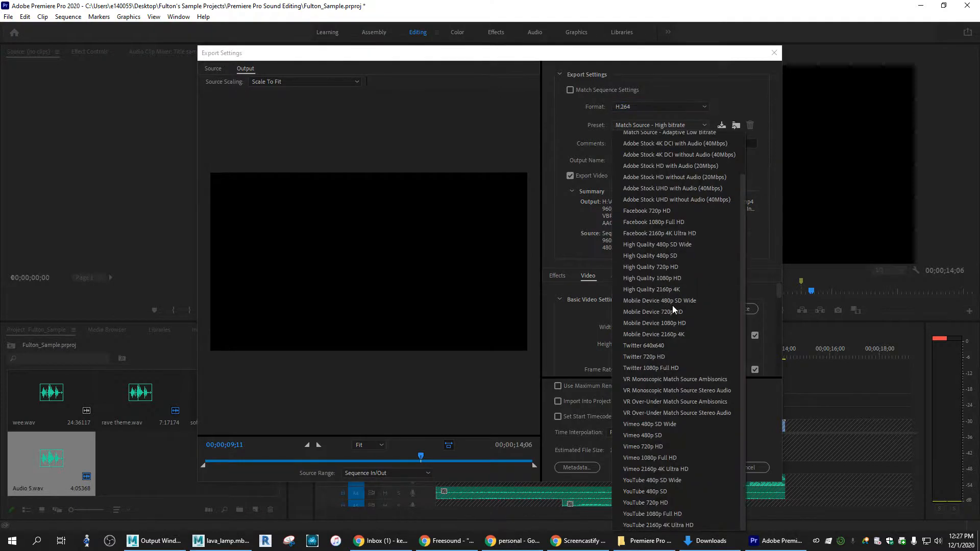
left_click(648, 515)
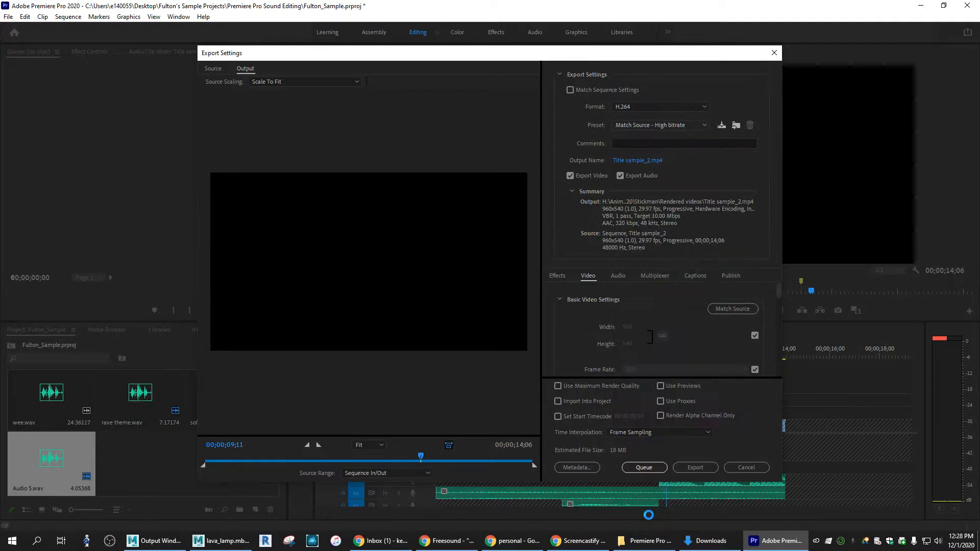
Set the output to the desktop sample projects' Premiere Pro Sound Editing folder, named with the author's surname plus "__Sample", and export the video.
left_click(637, 161)
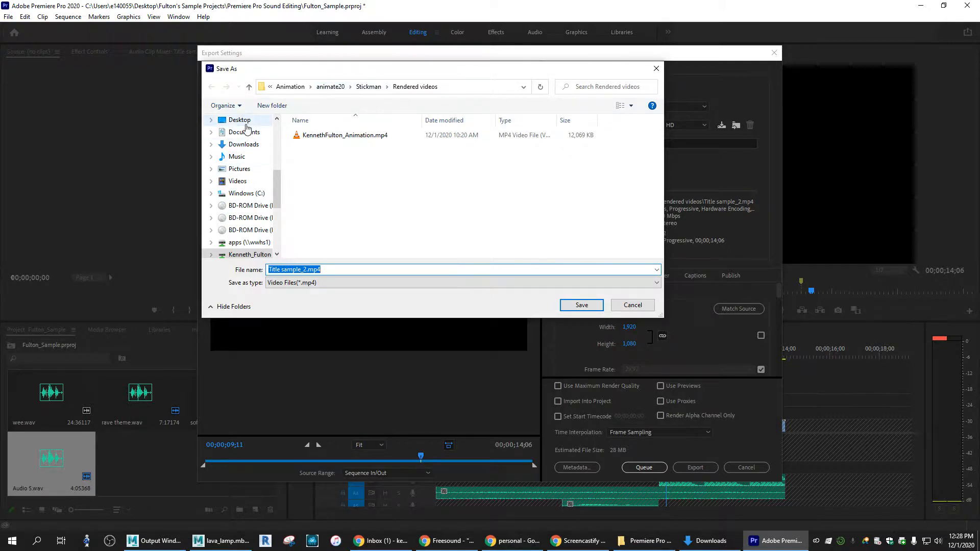
left_click(244, 122)
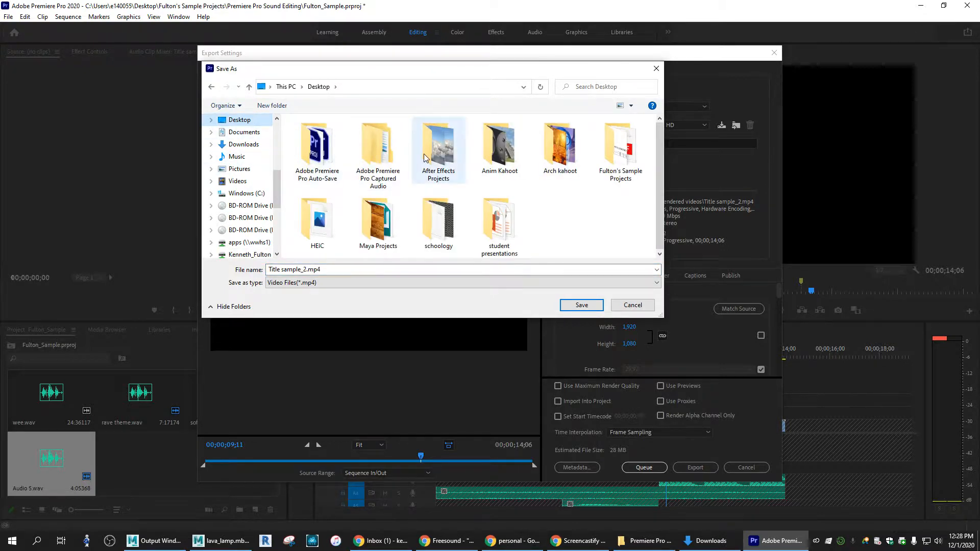
double_click(613, 161)
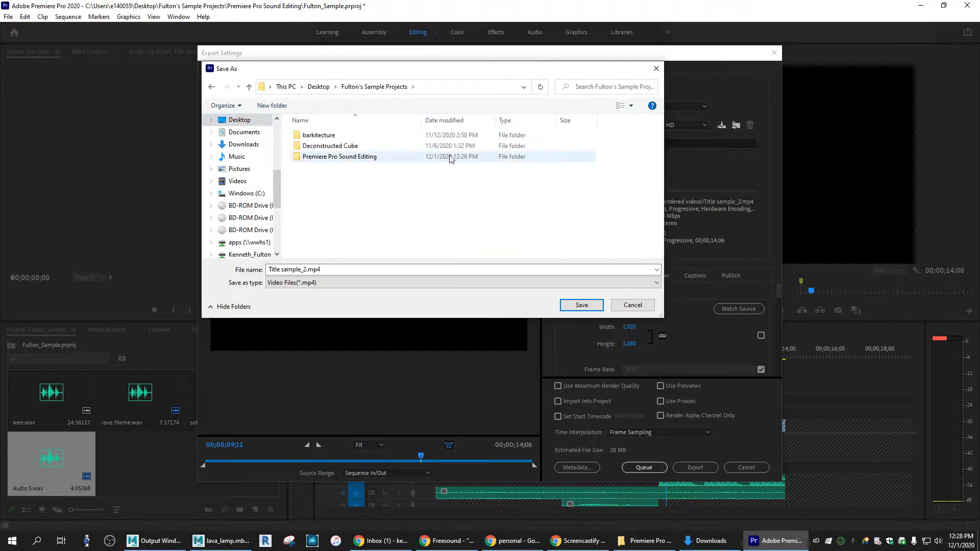
double_click(332, 161)
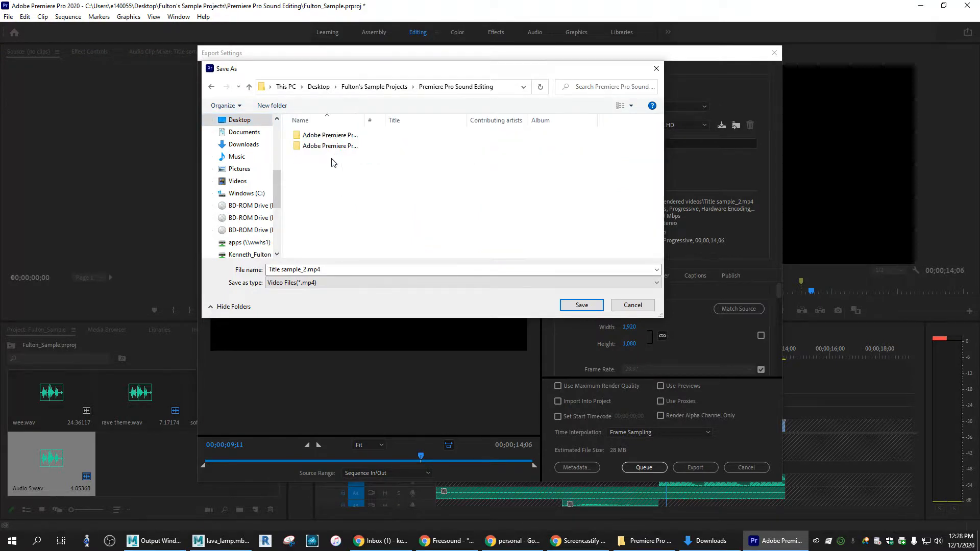
triple_click(306, 269)
left_click(306, 269)
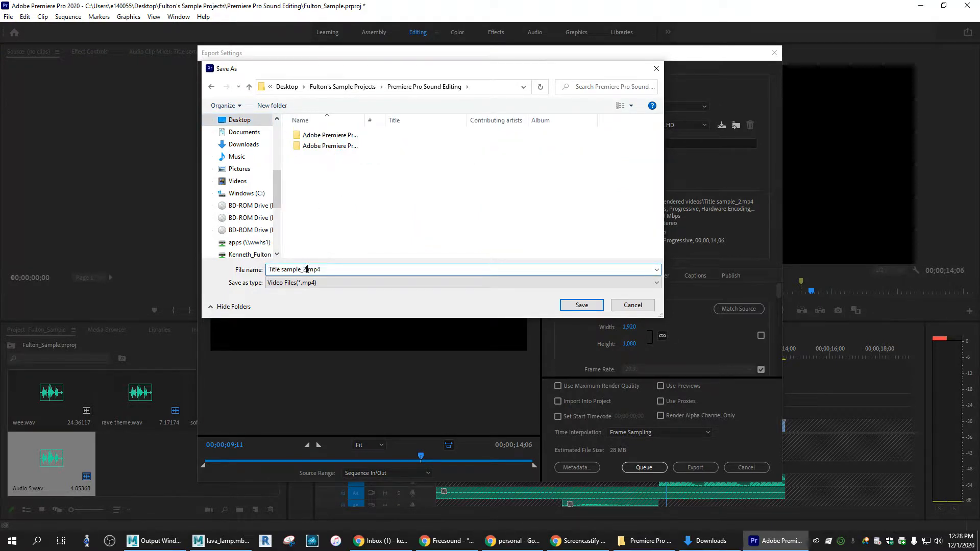
key("BackSpace")
key("BackSpace")
key("BackSpace")
key("BackSpace")
key("BackSpace")
key("BackSpace")
key("BackSpace")
key("BackSpace")
key("BackSpace")
key("BackSpace")
key("BackSpace")
key("BackSpace")
key("BackSpace")
key("BackSpace")
type("Fulton__Sample")
left_click(582, 305)
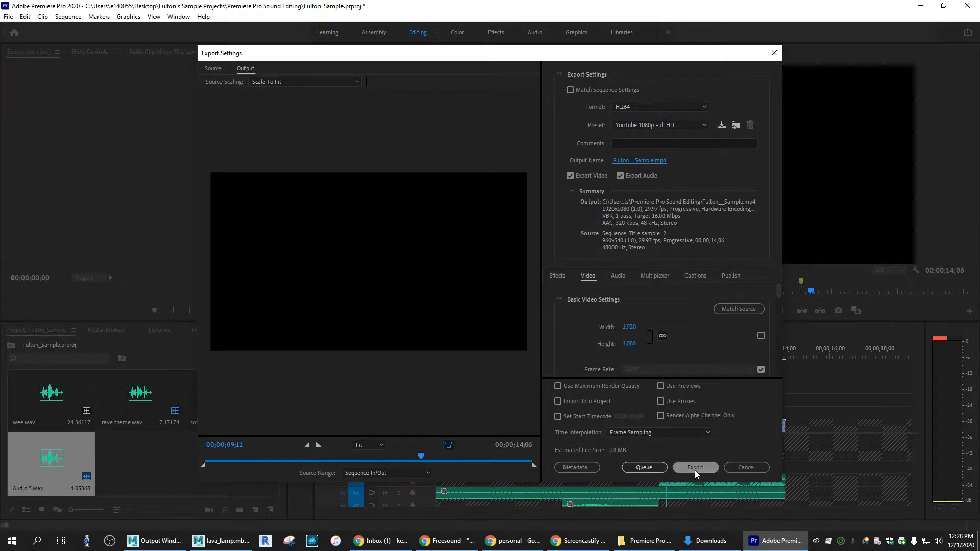
left_click(639, 472)
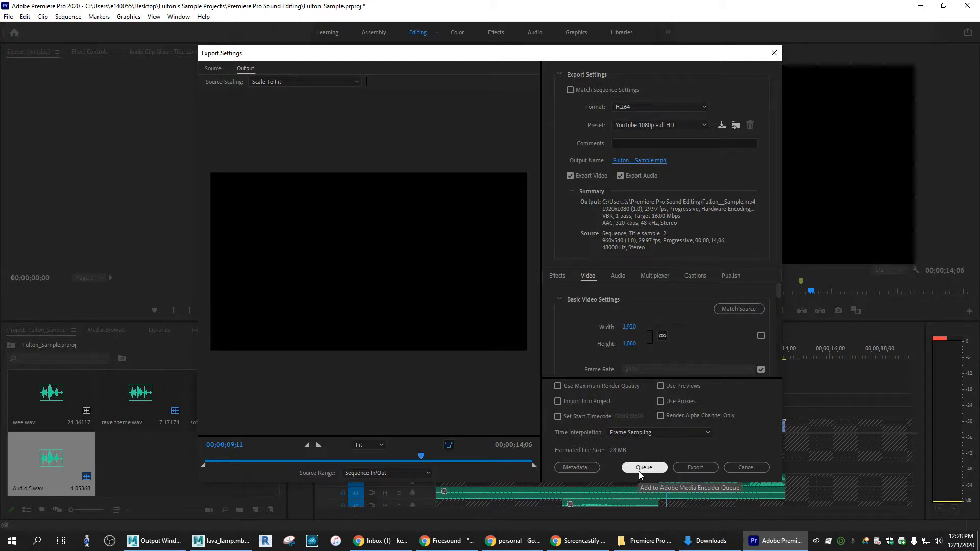
left_click(694, 470)
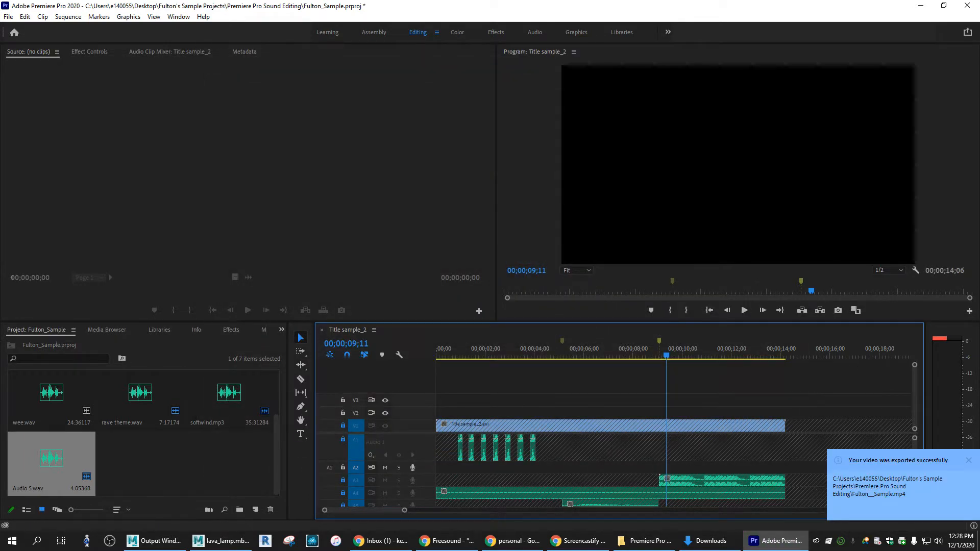
Switch to File Explorer, play the exported MP4 from the Premiere Pro Sound Editing folder in VLC, and close the player.
left_click(645, 541)
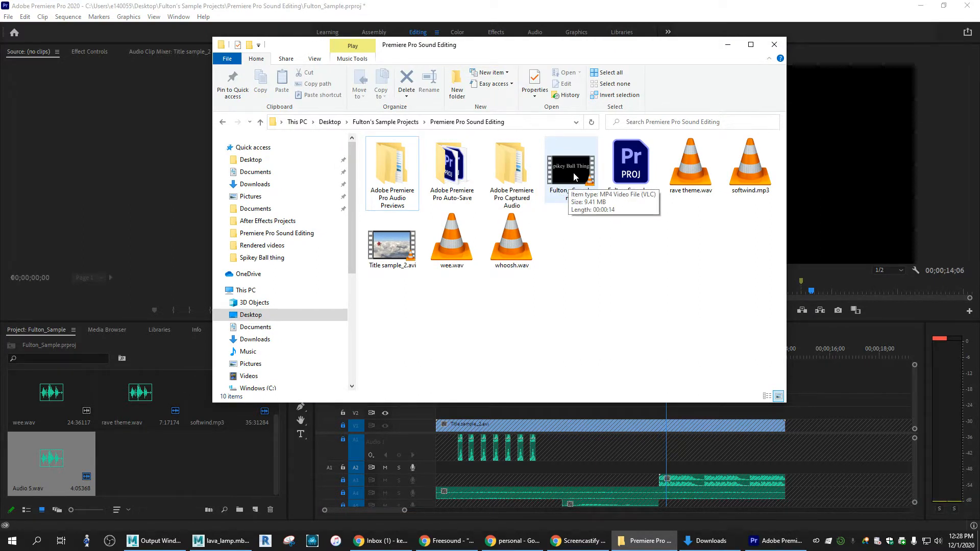
double_click(575, 177)
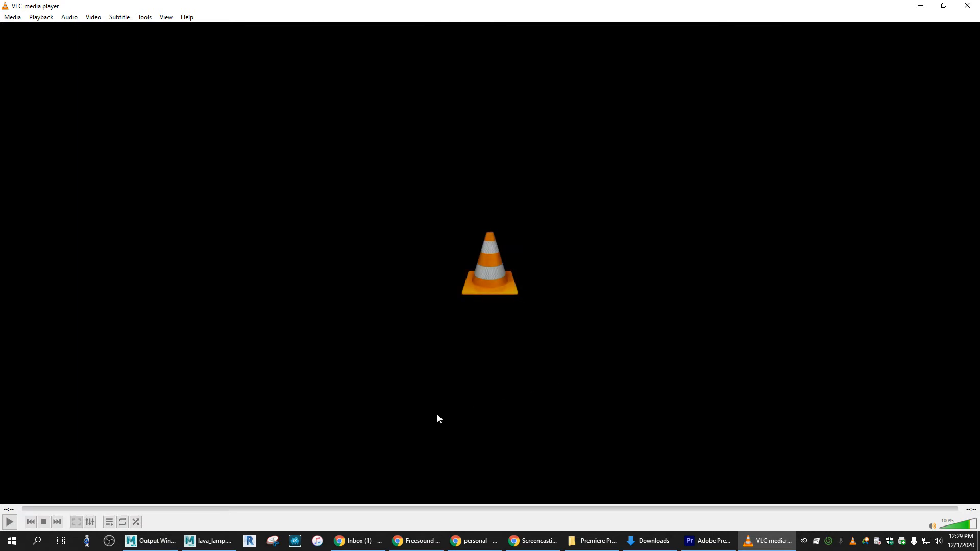
left_click(967, 6)
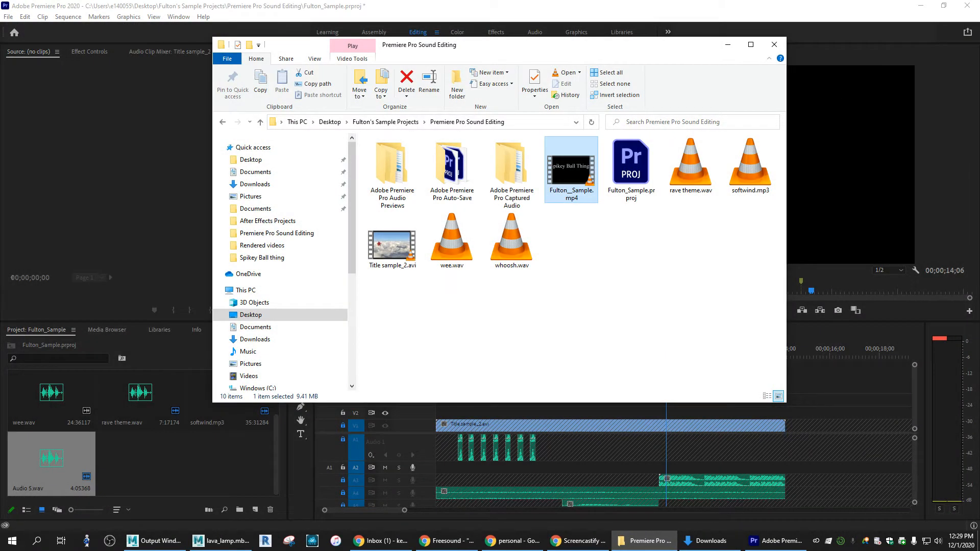
left_click_drag(524, 55, 541, 107)
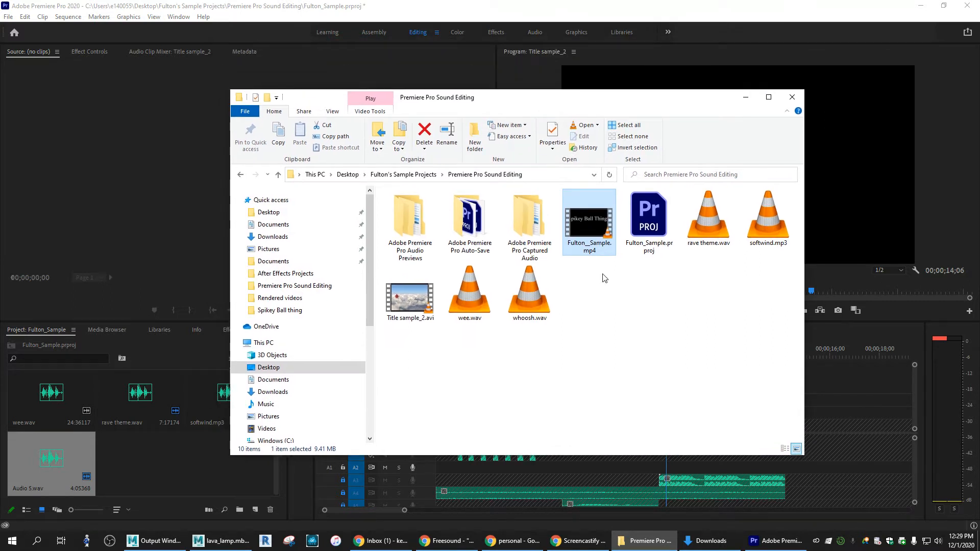